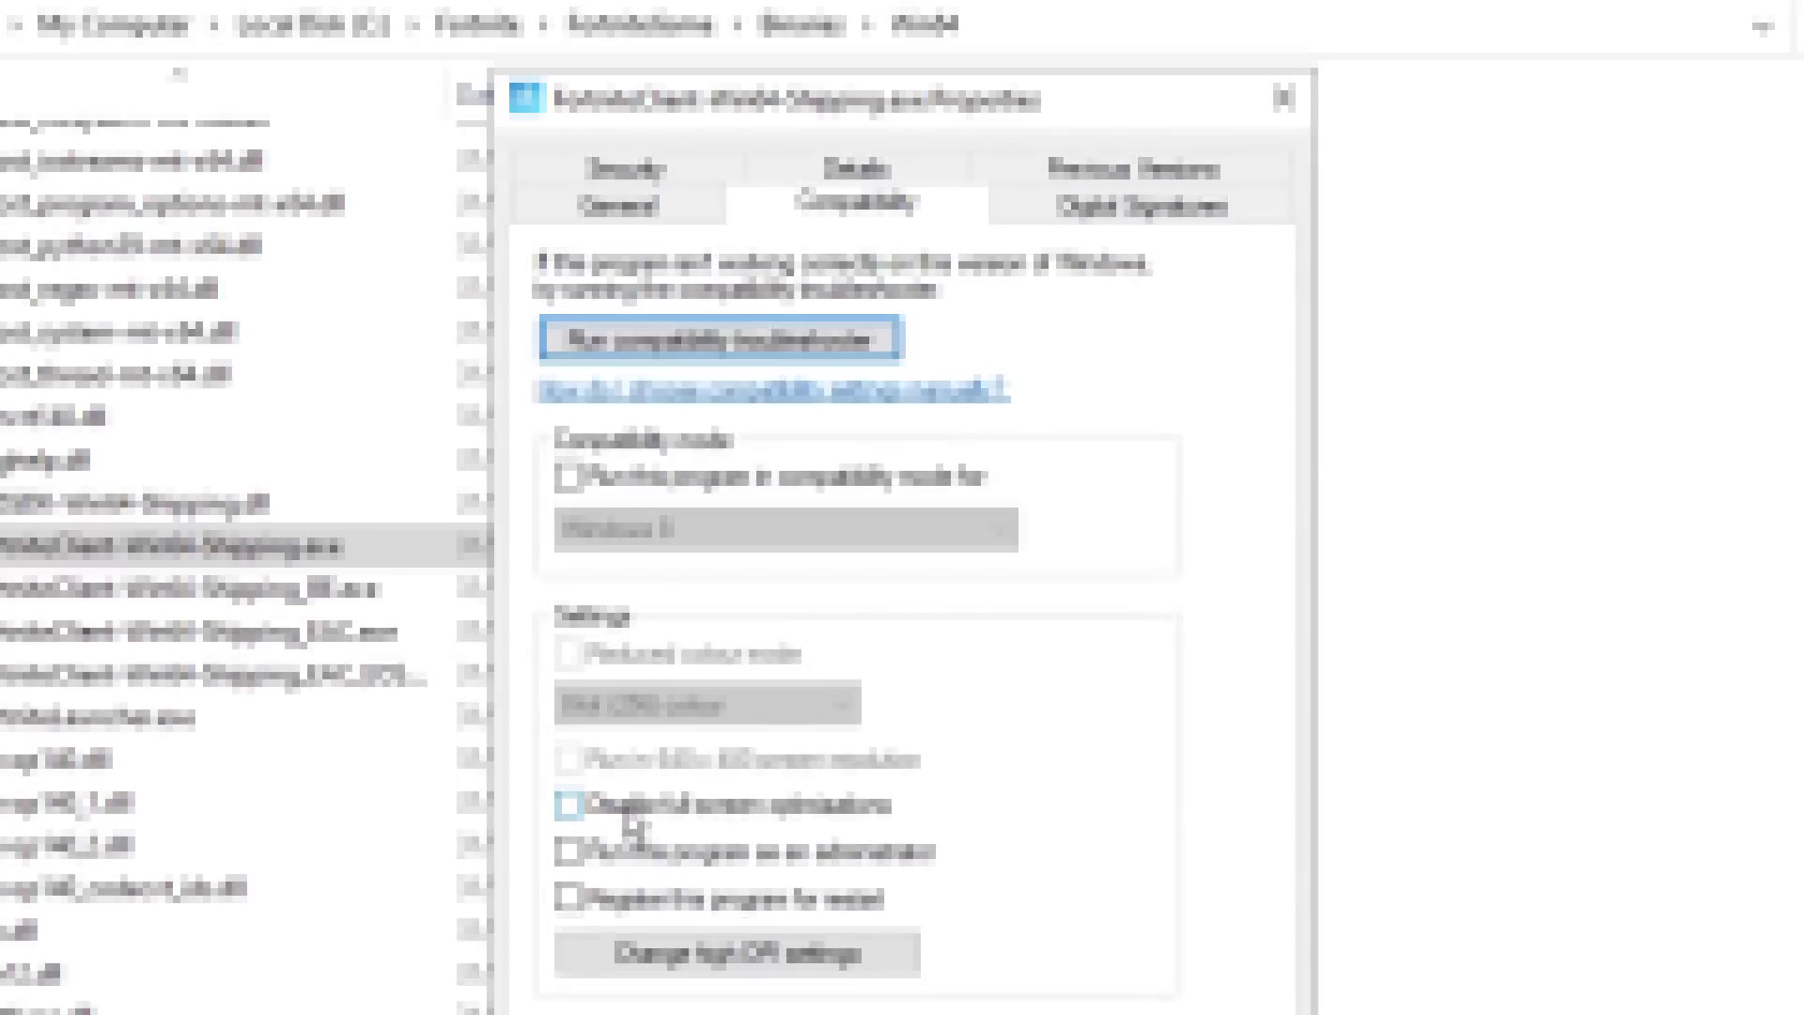
# Disable full-screen optimisations in the compatibility settings of FortniteClient-Win64-Shipping.exe
pyautogui.click(631, 825)
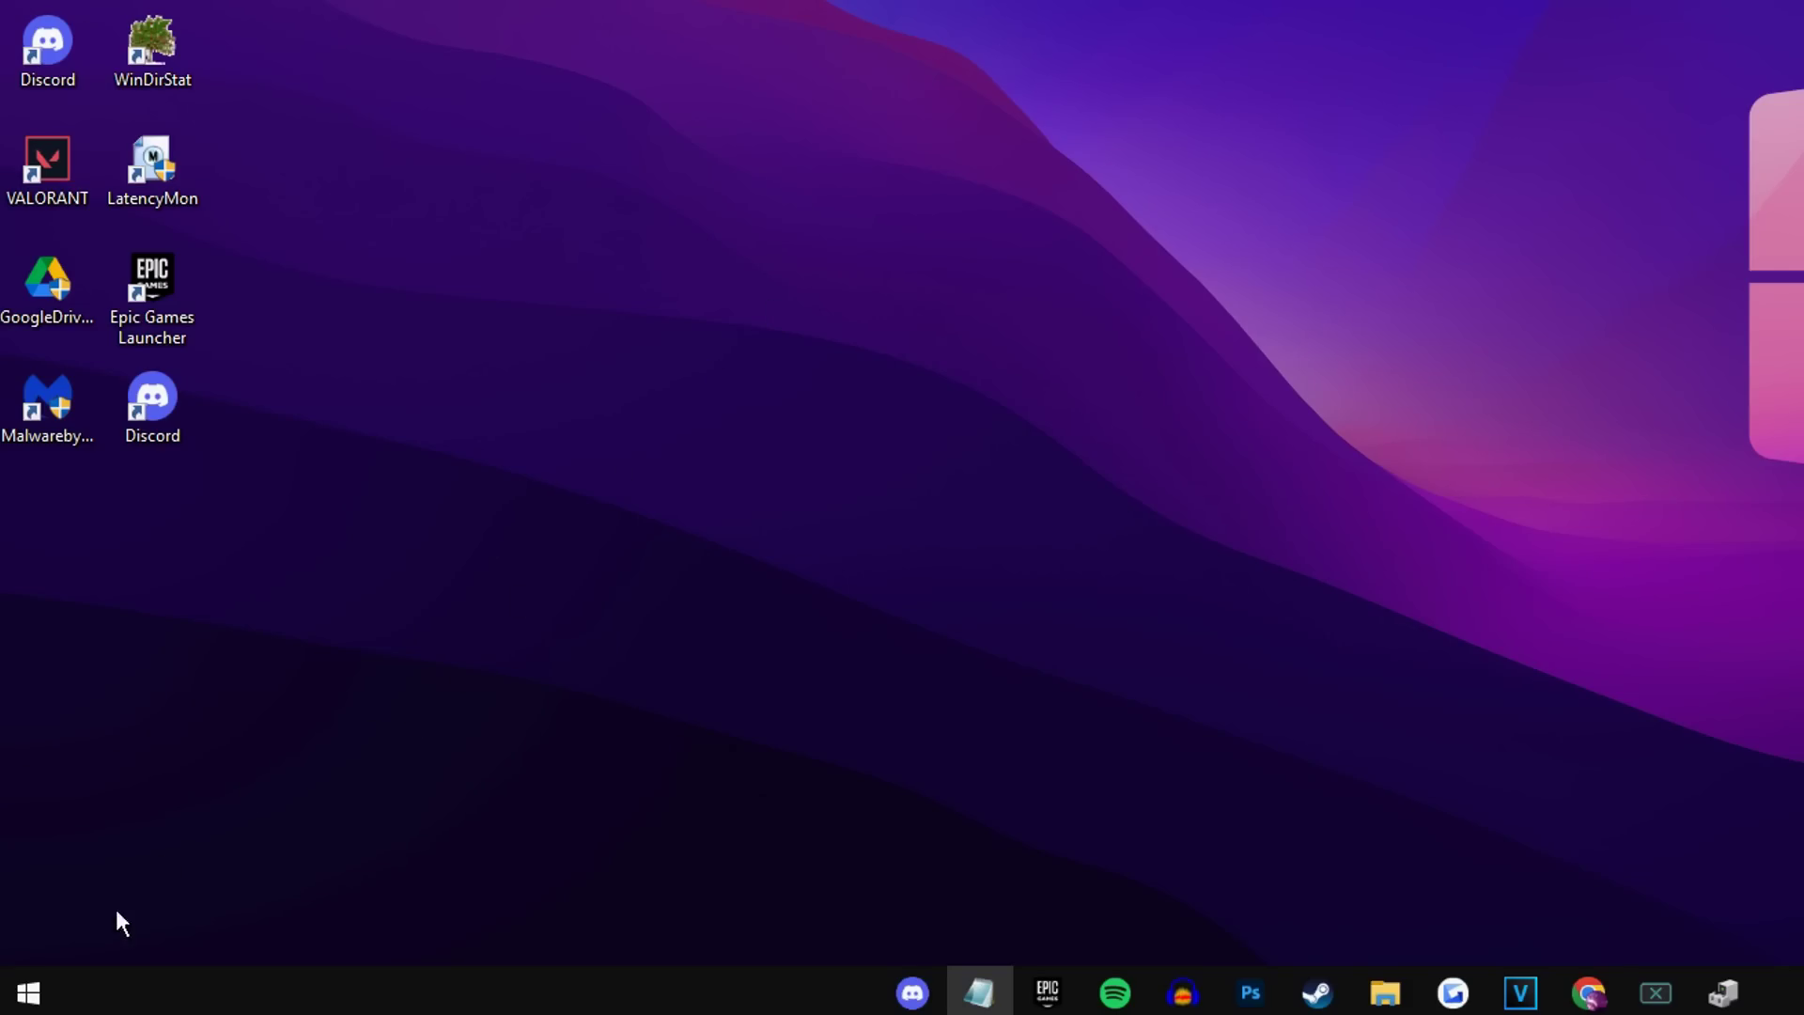
# Find Command Prompt by searching for cmd, run it as administrator and allow it to make changes
pyautogui.click(28, 993)
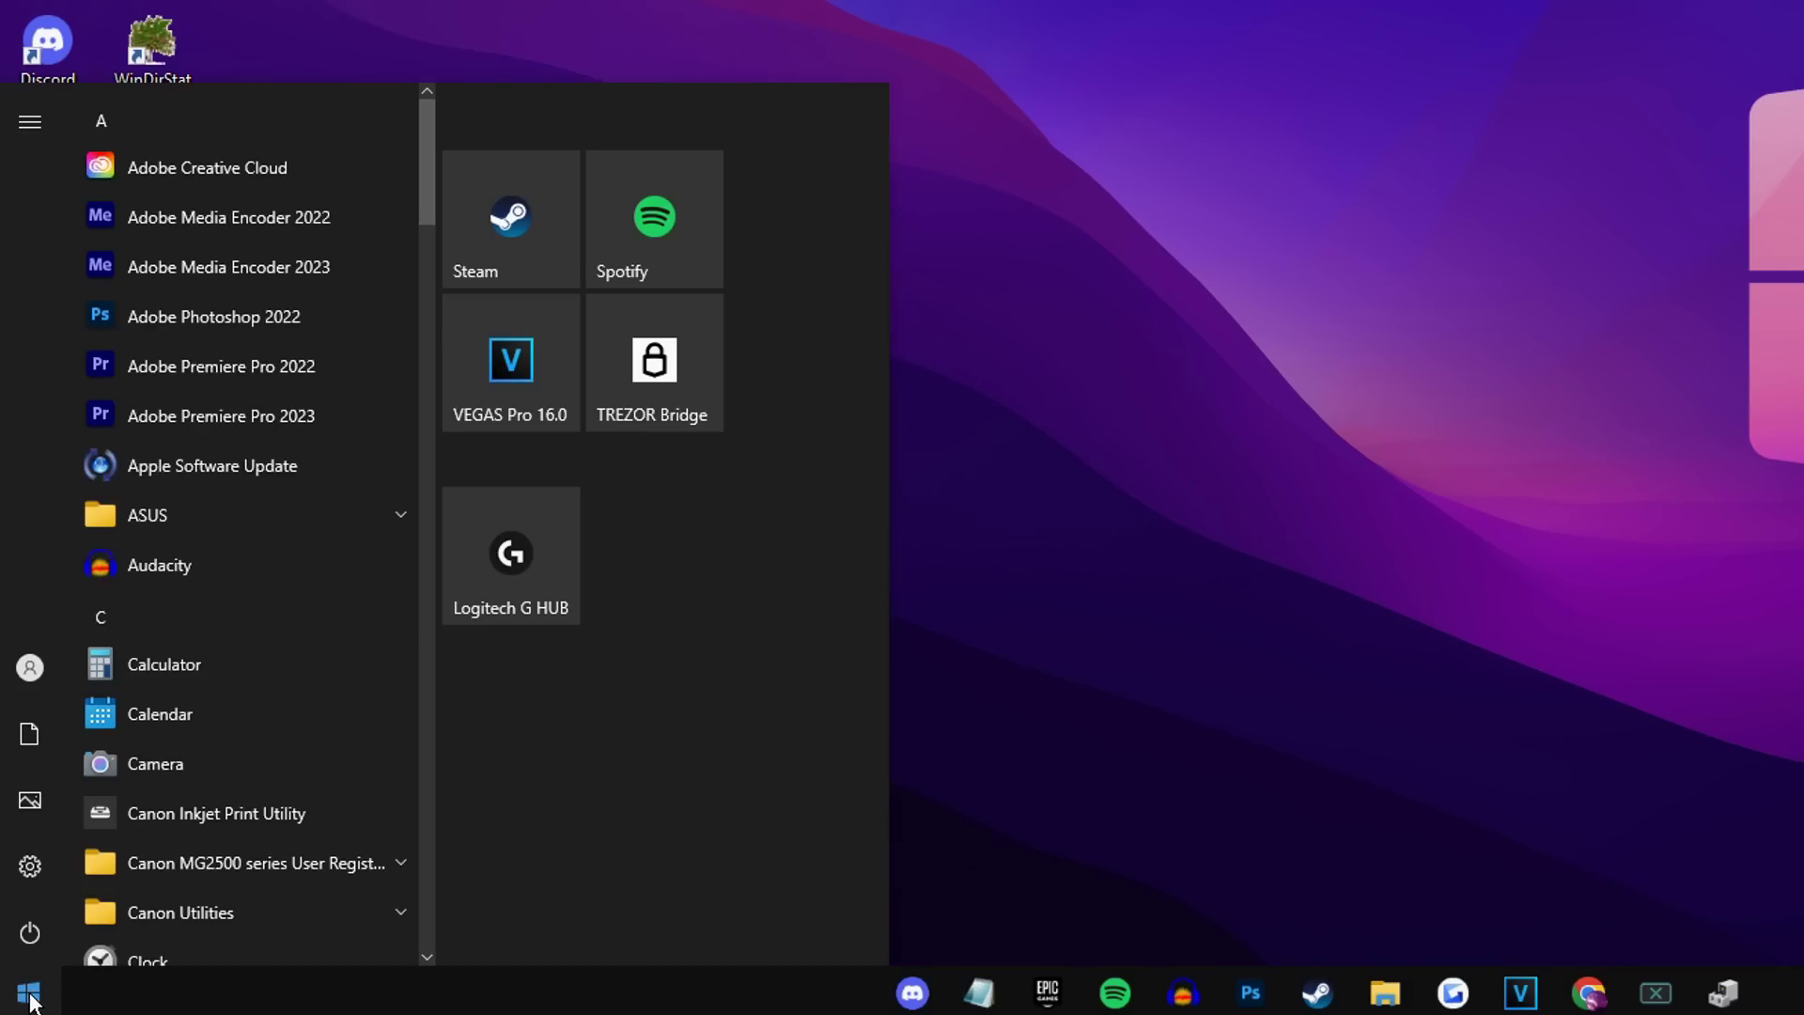
pyautogui.write('cmd')
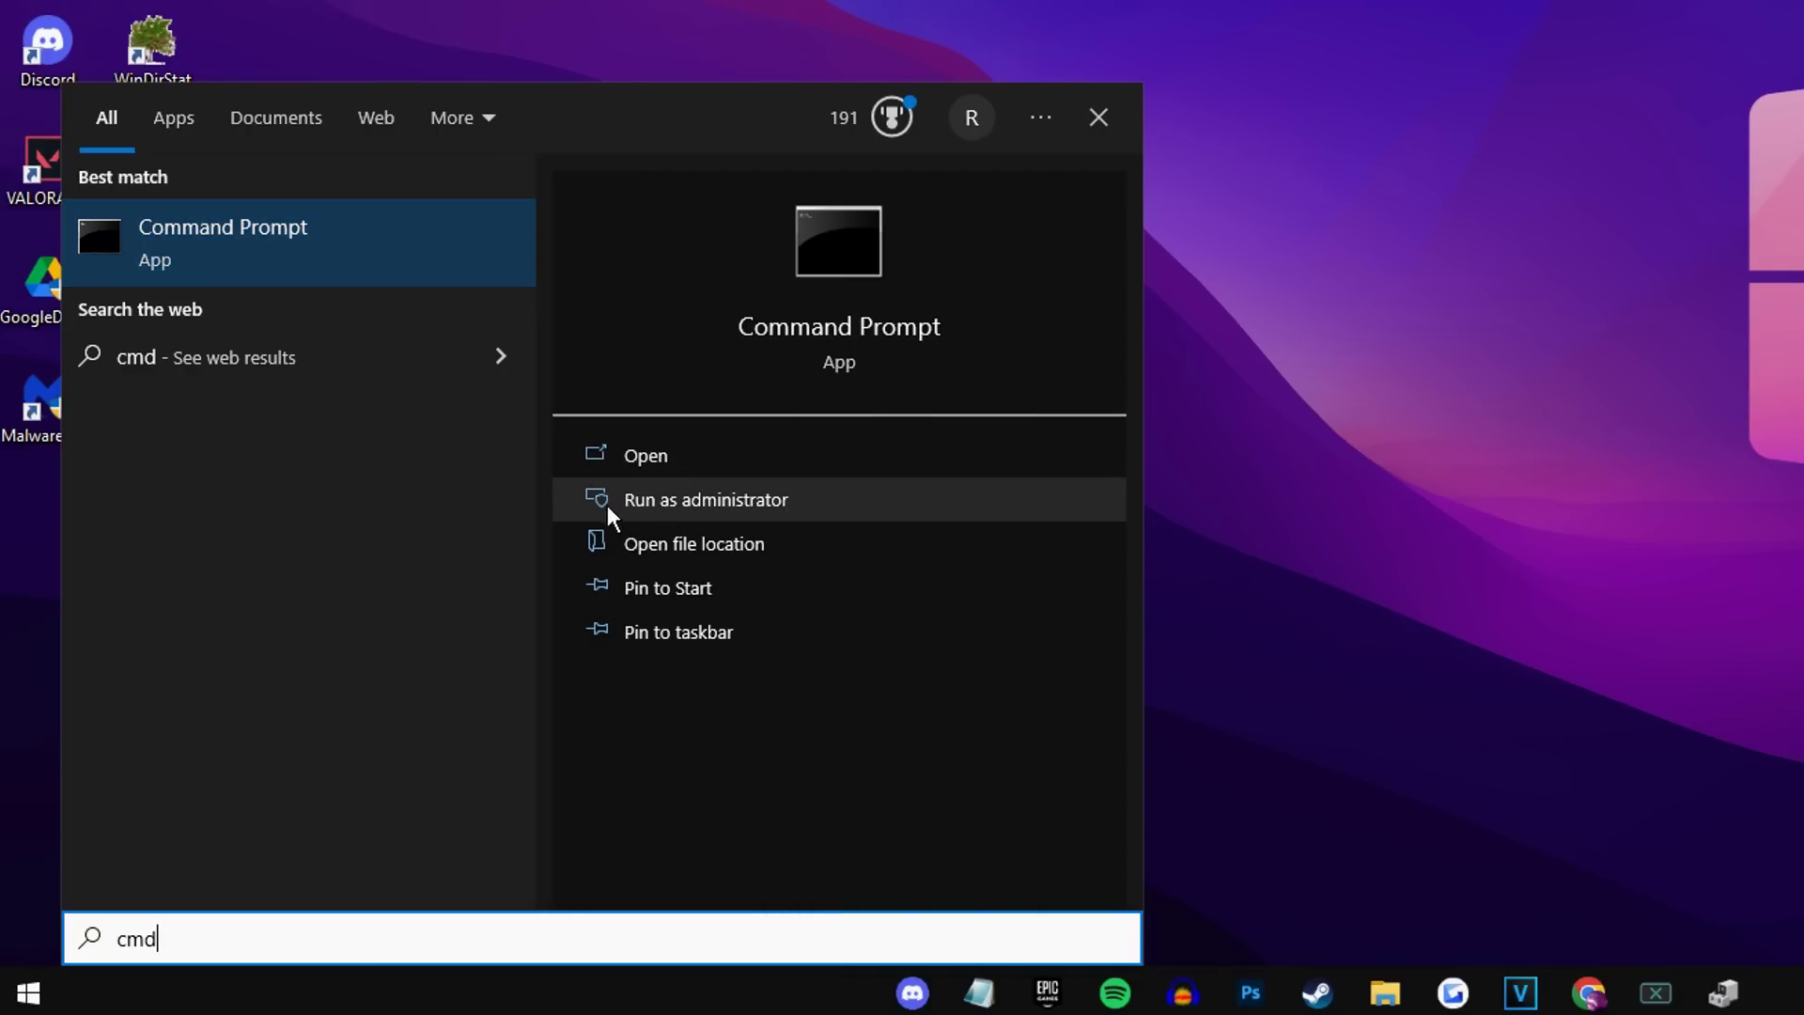
pyautogui.click(834, 506)
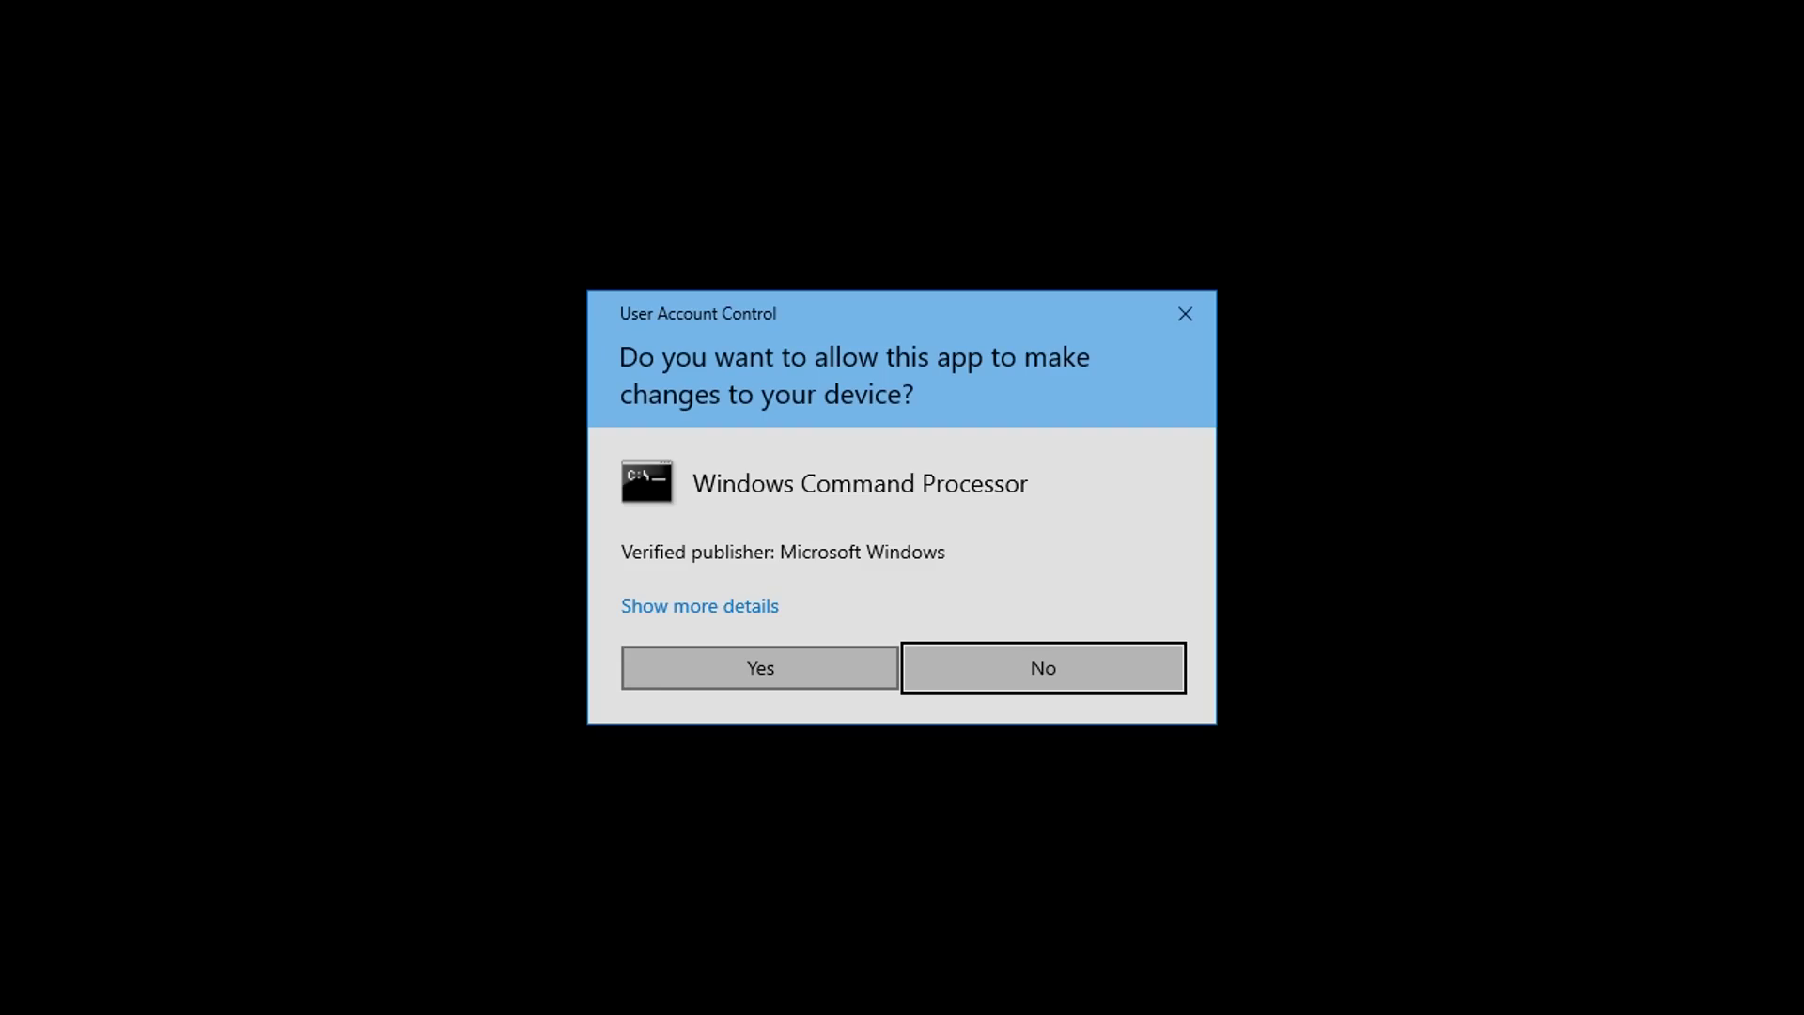
pyautogui.click(827, 667)
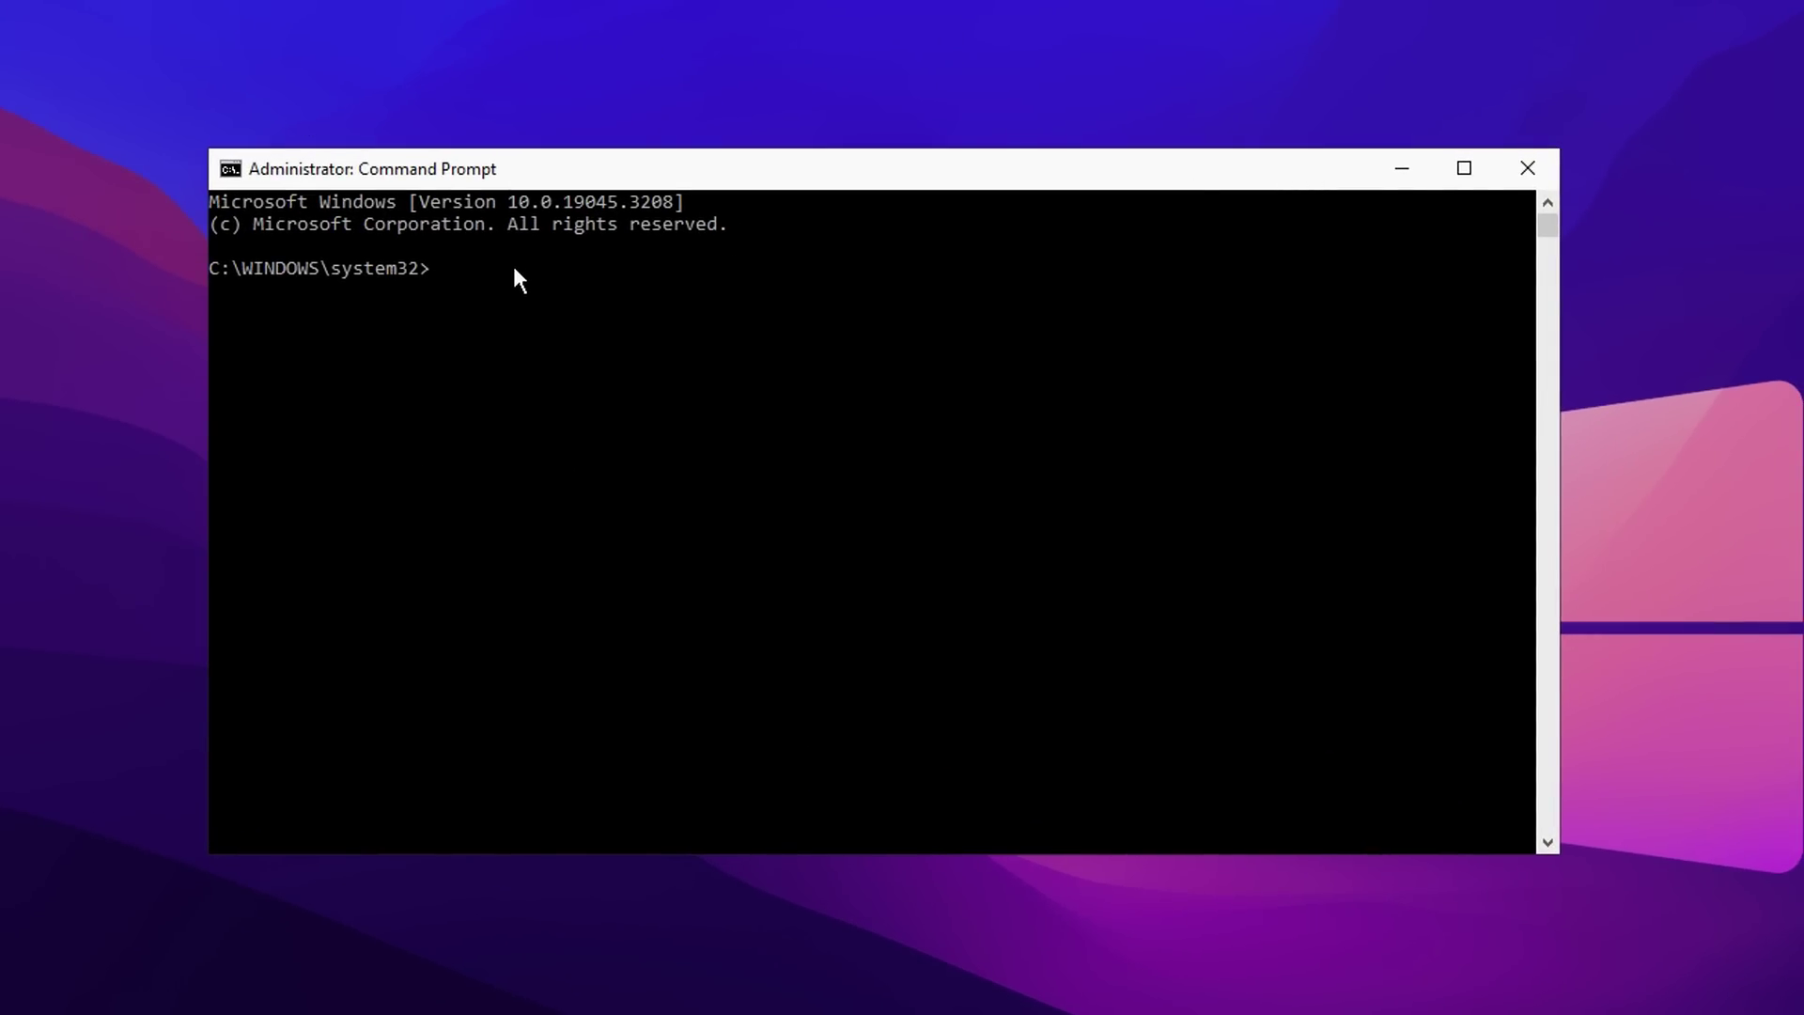
# Run a system file integrity scan with the command sfc /scannow
pyautogui.write('sfc')
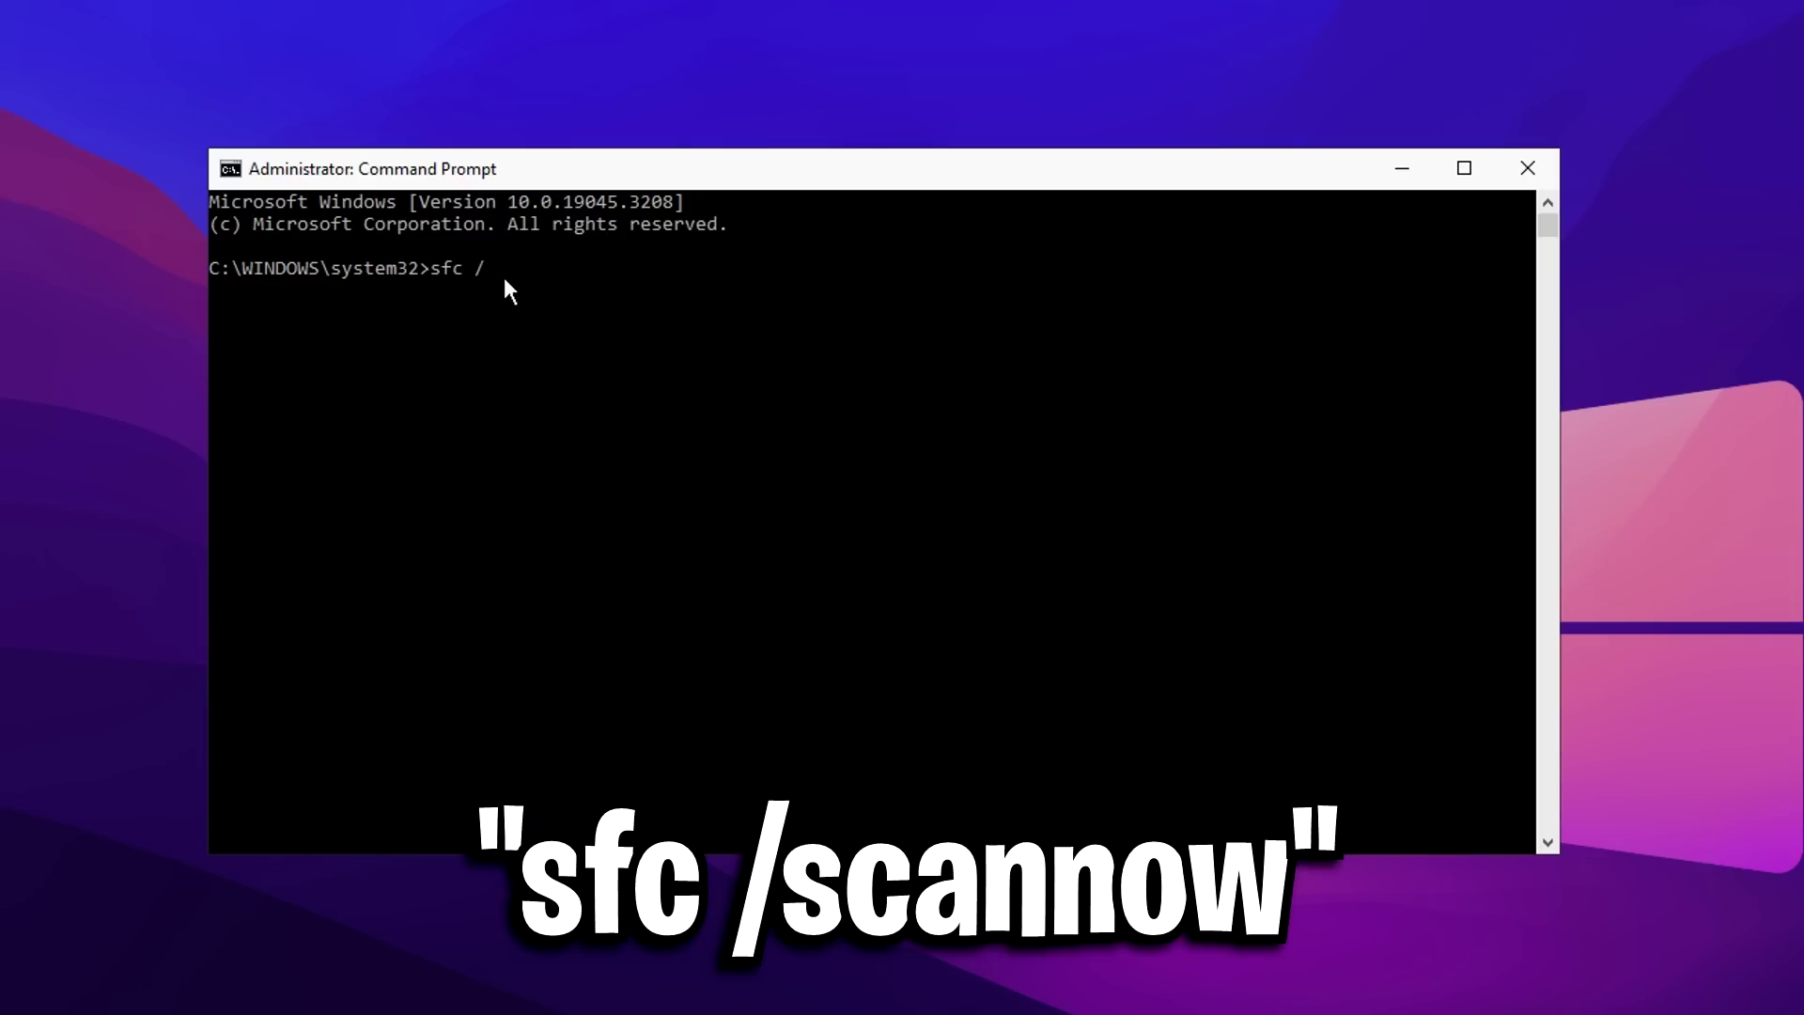
pyautogui.write(' /scannow')
pyautogui.press('Return')
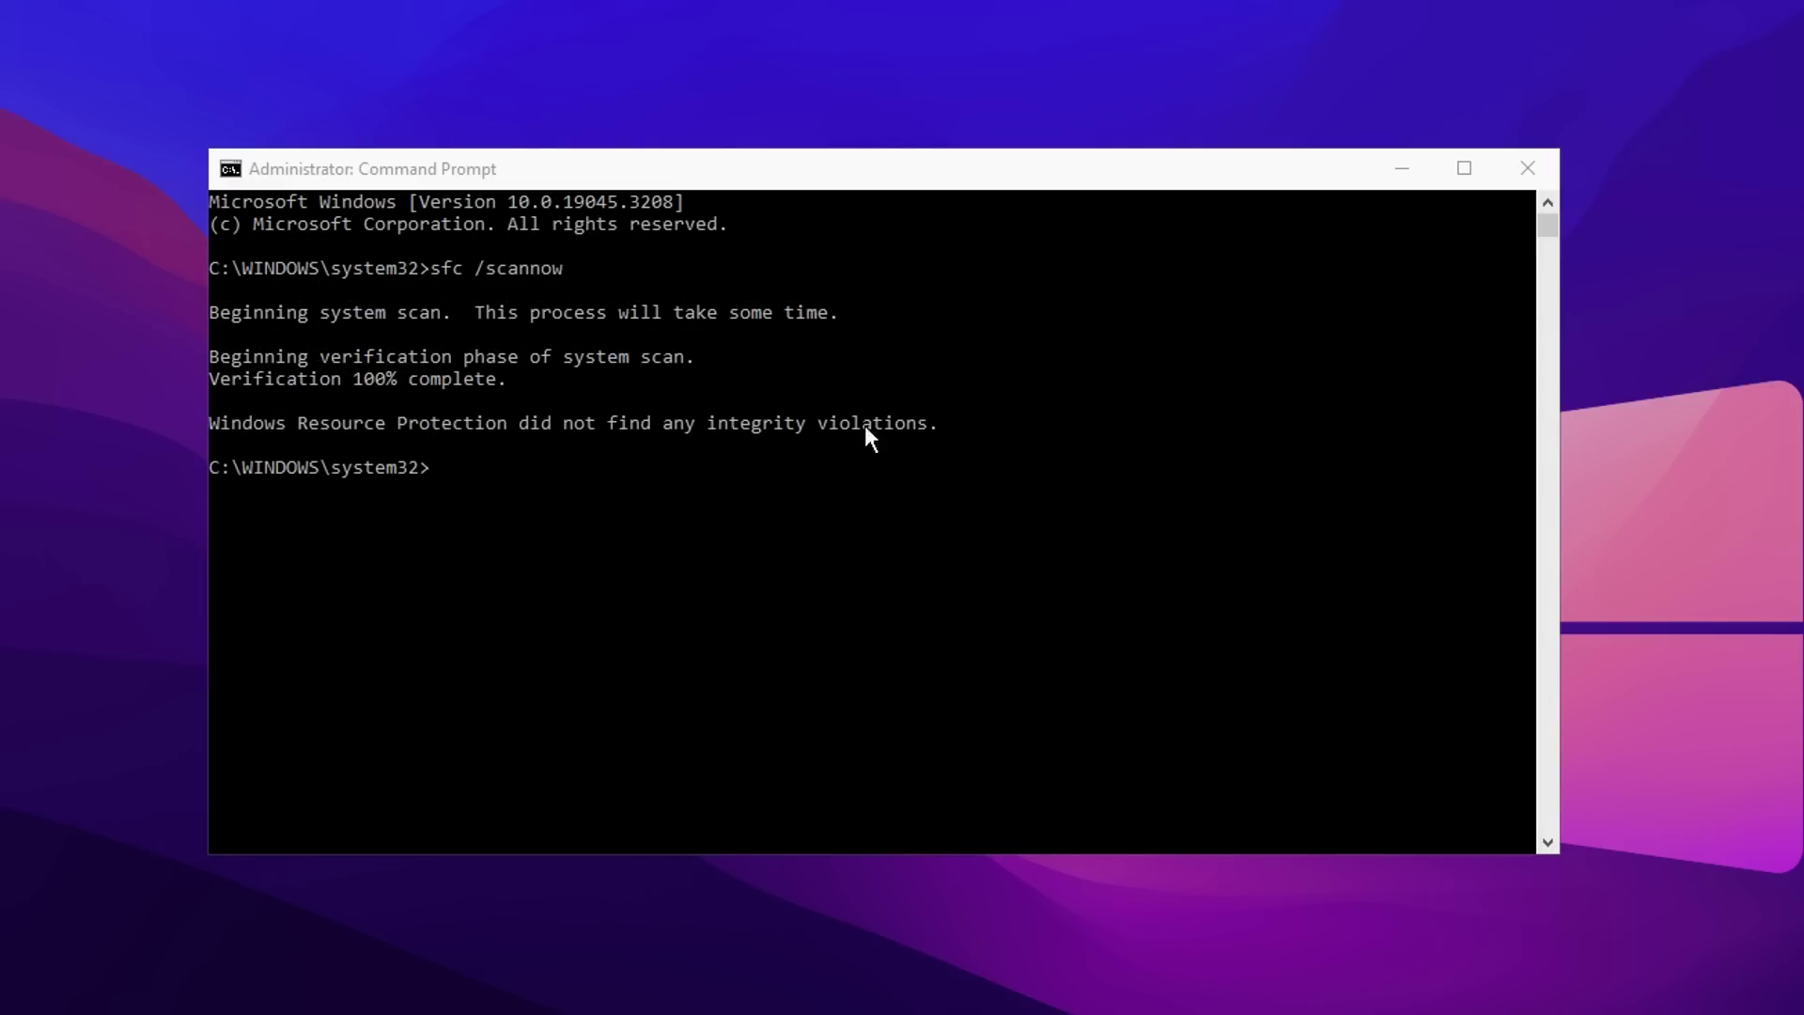
pyautogui.click(750, 423)
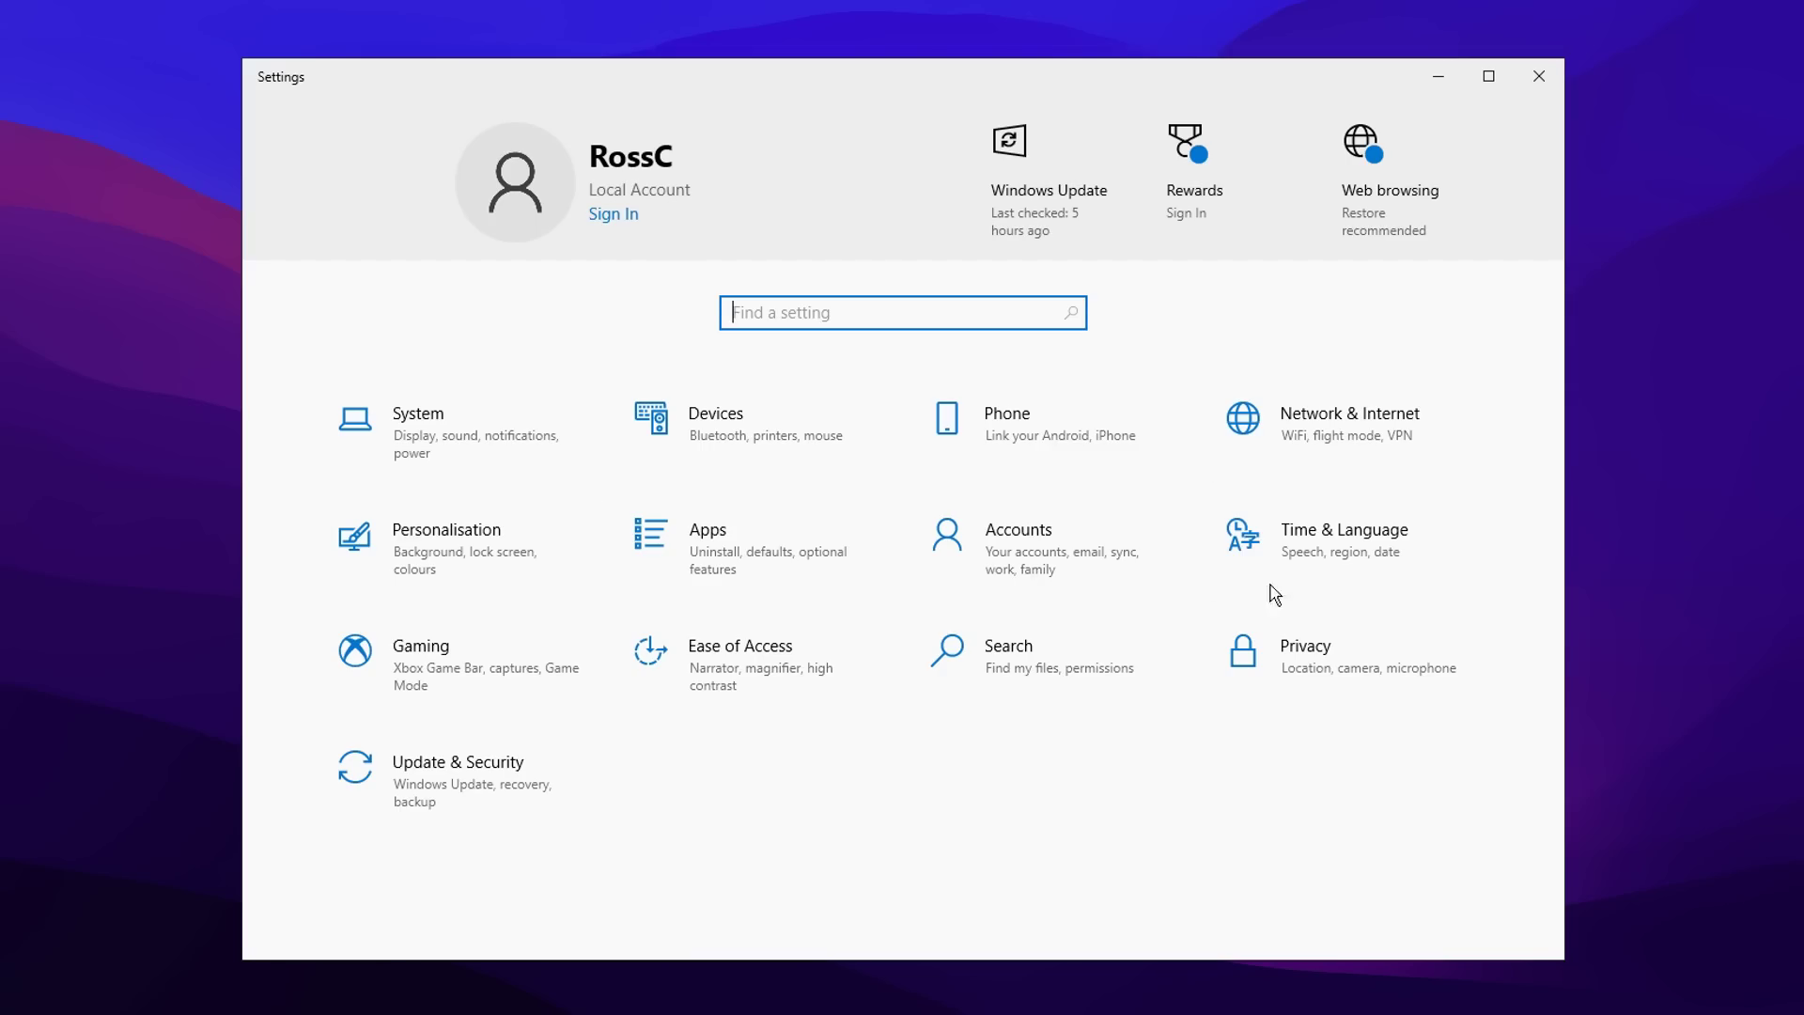
# Open the list of removable temporary files for Local Disk (C:) in the system storage settings
pyautogui.click(476, 438)
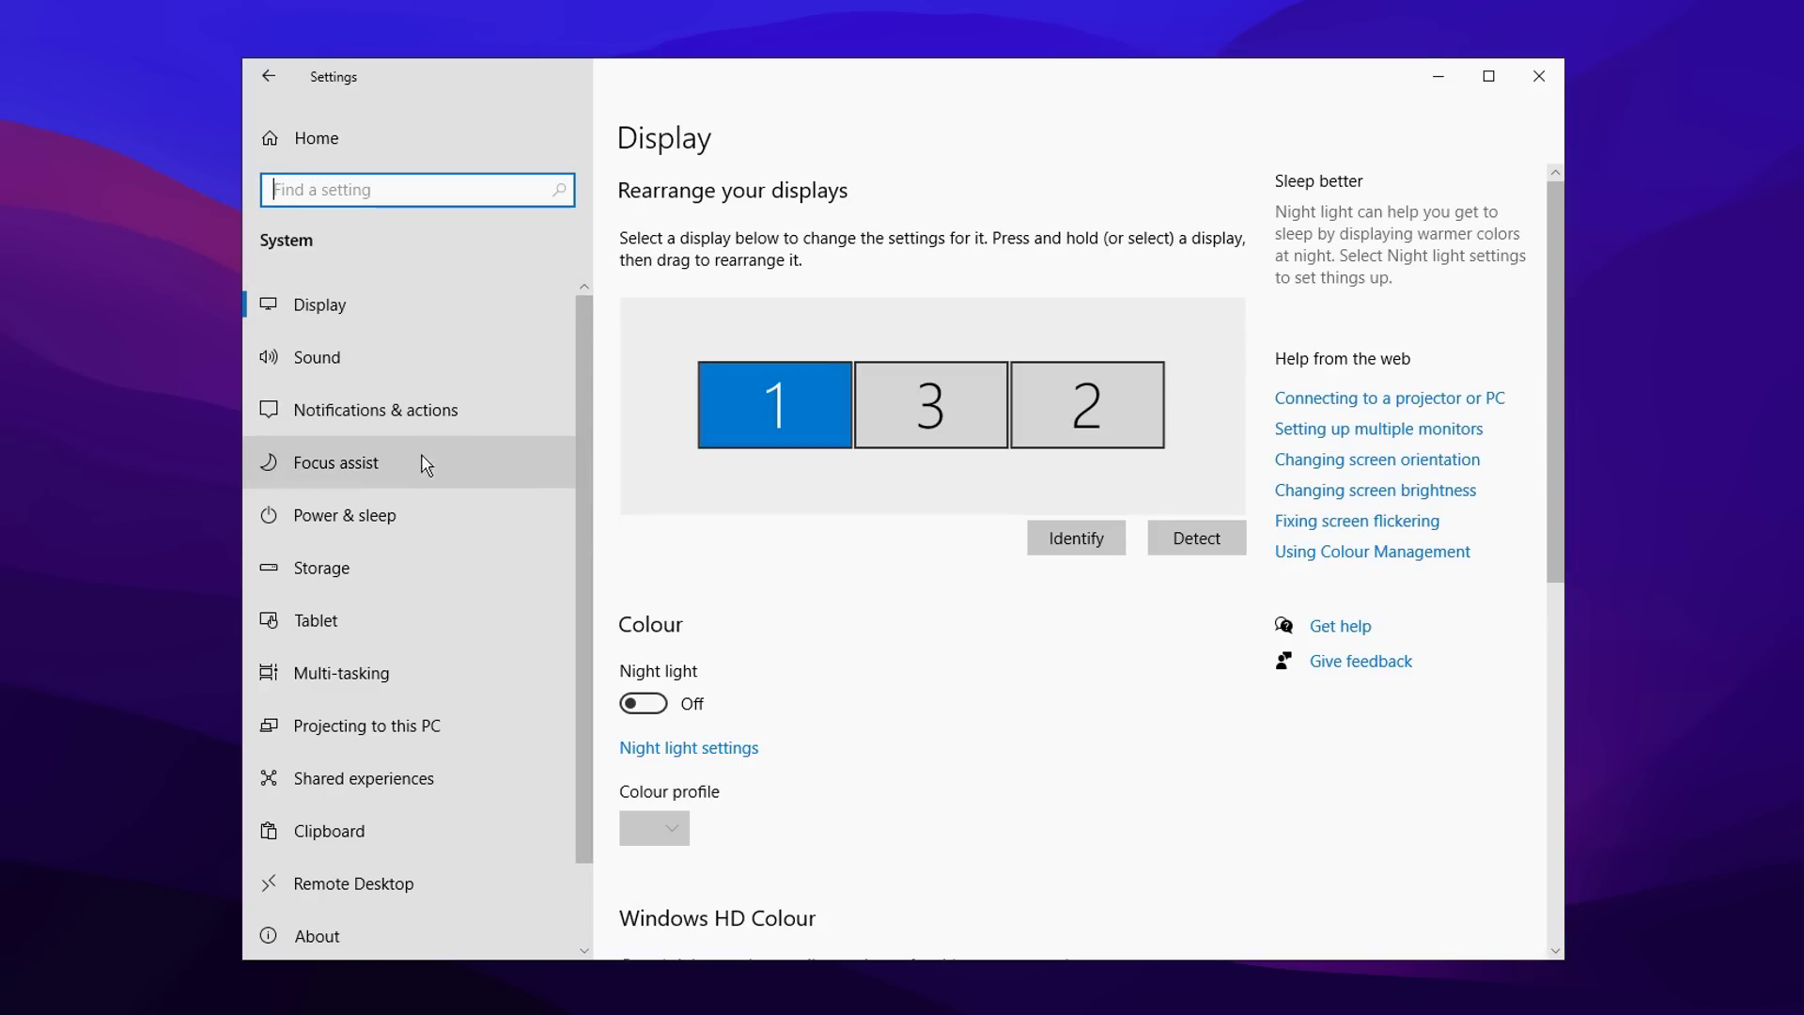
pyautogui.click(422, 574)
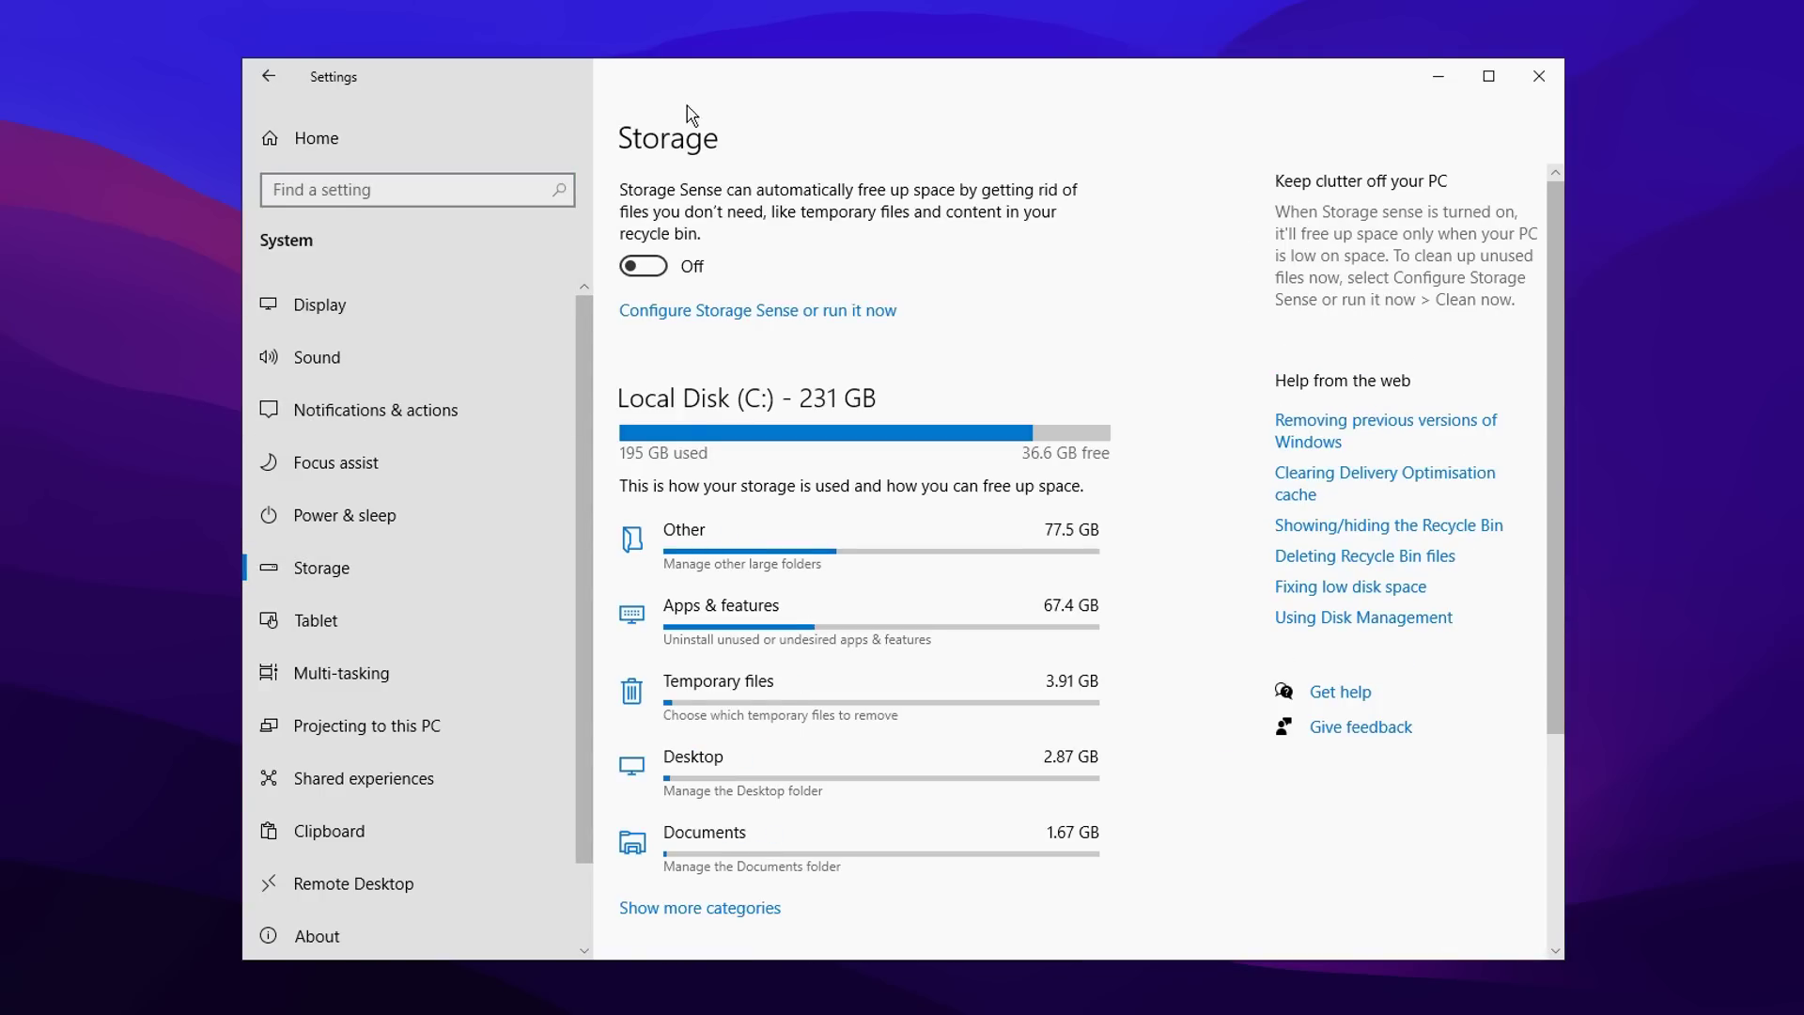
pyautogui.click(655, 270)
pyautogui.scroll(-2, 854, 366)
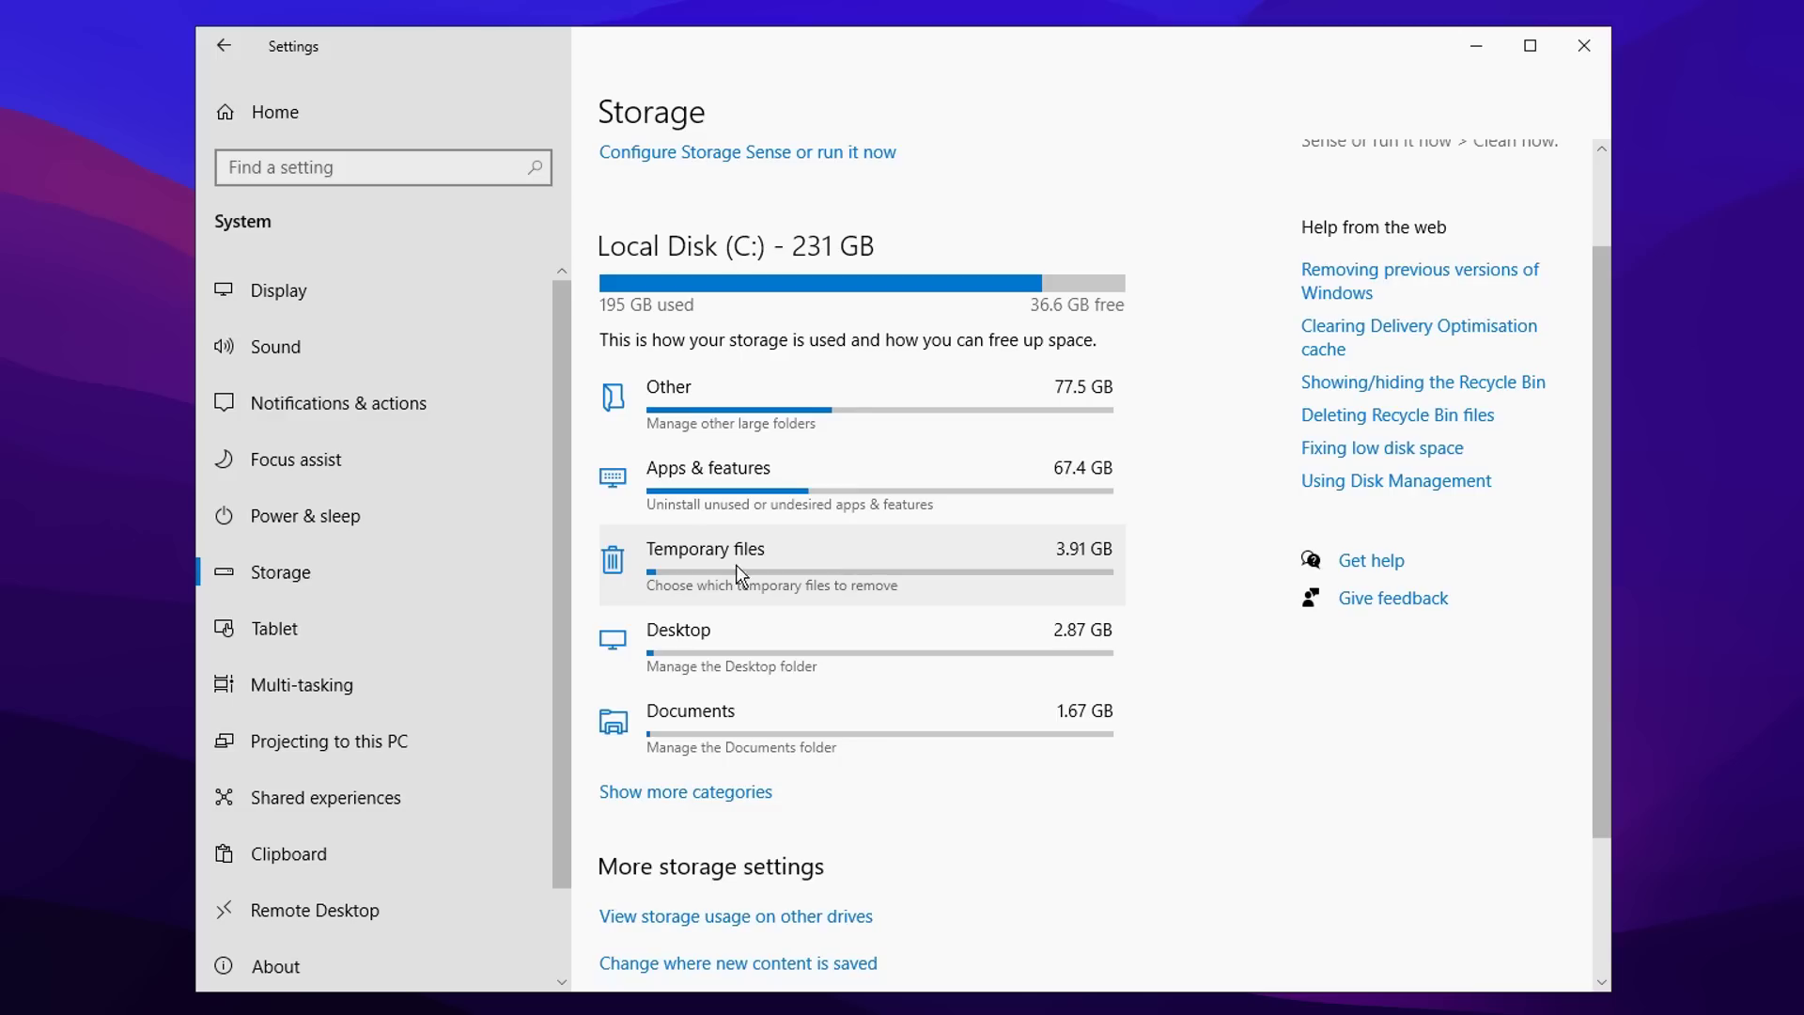
pyautogui.click(829, 566)
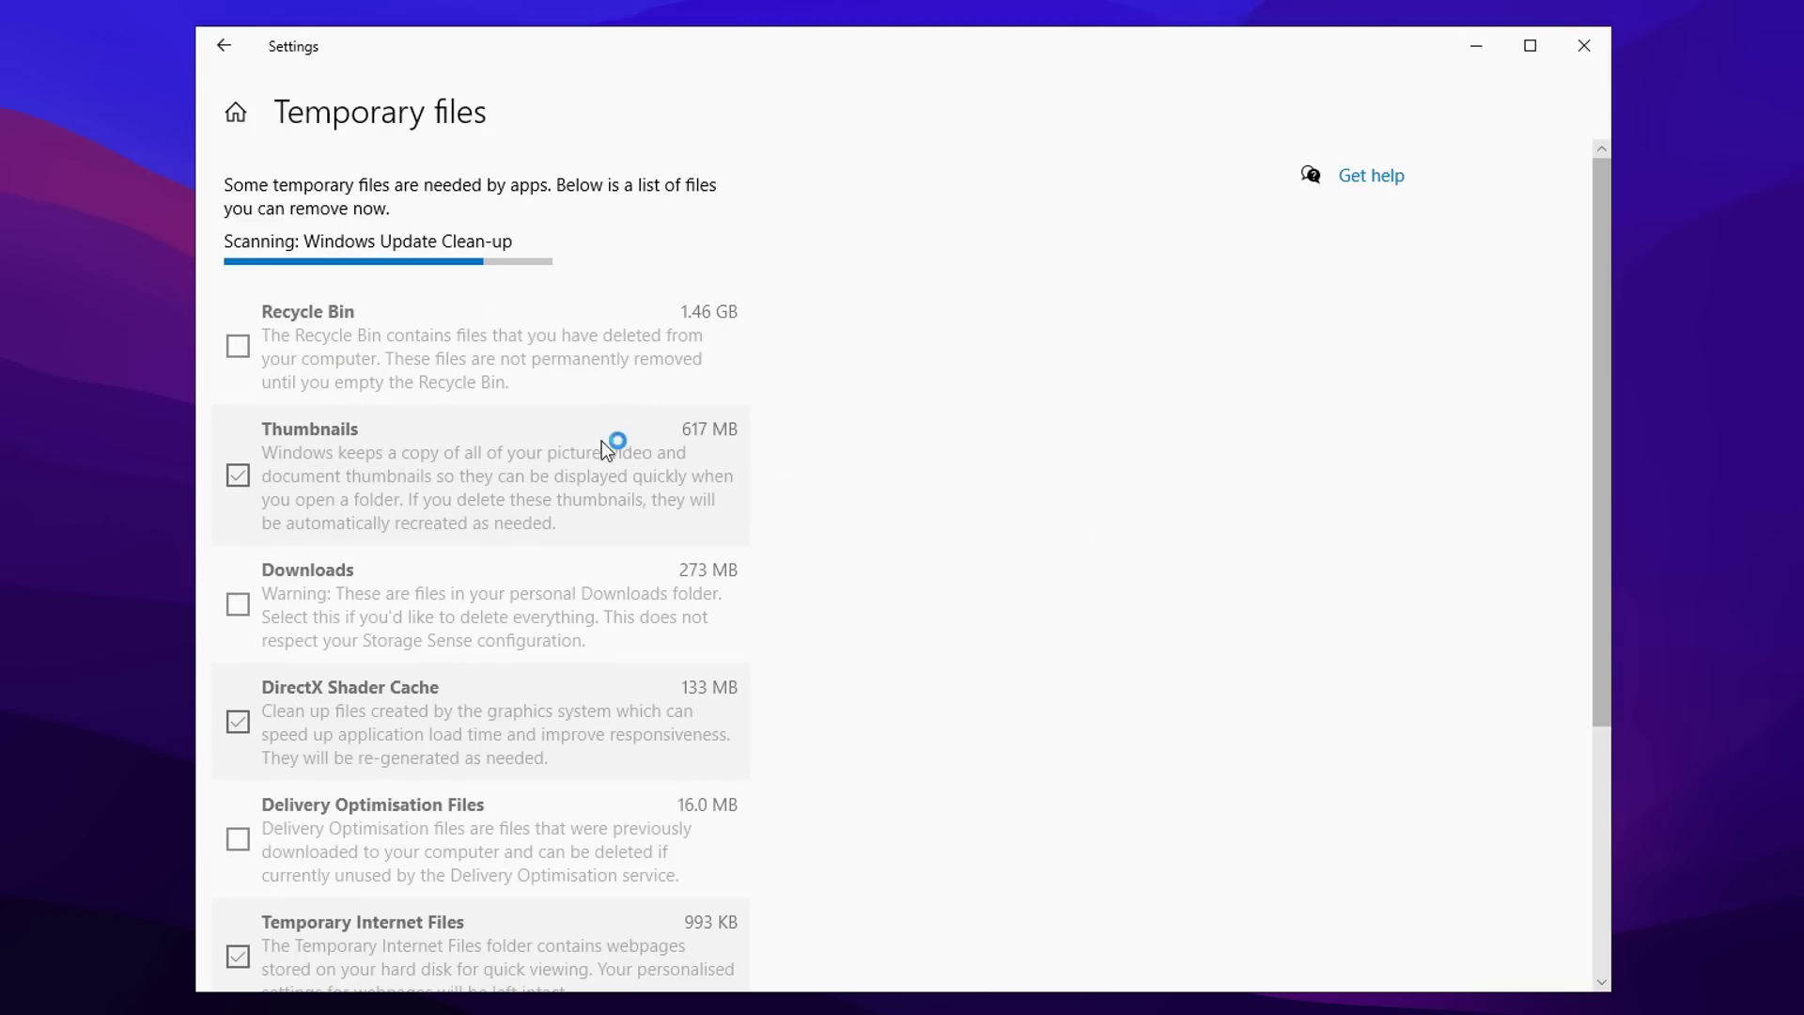
# Remove the selected temporary files, adding the Recycle Bin and leaving out Temporary Internet Files and Thumbnails
pyautogui.click(337, 511)
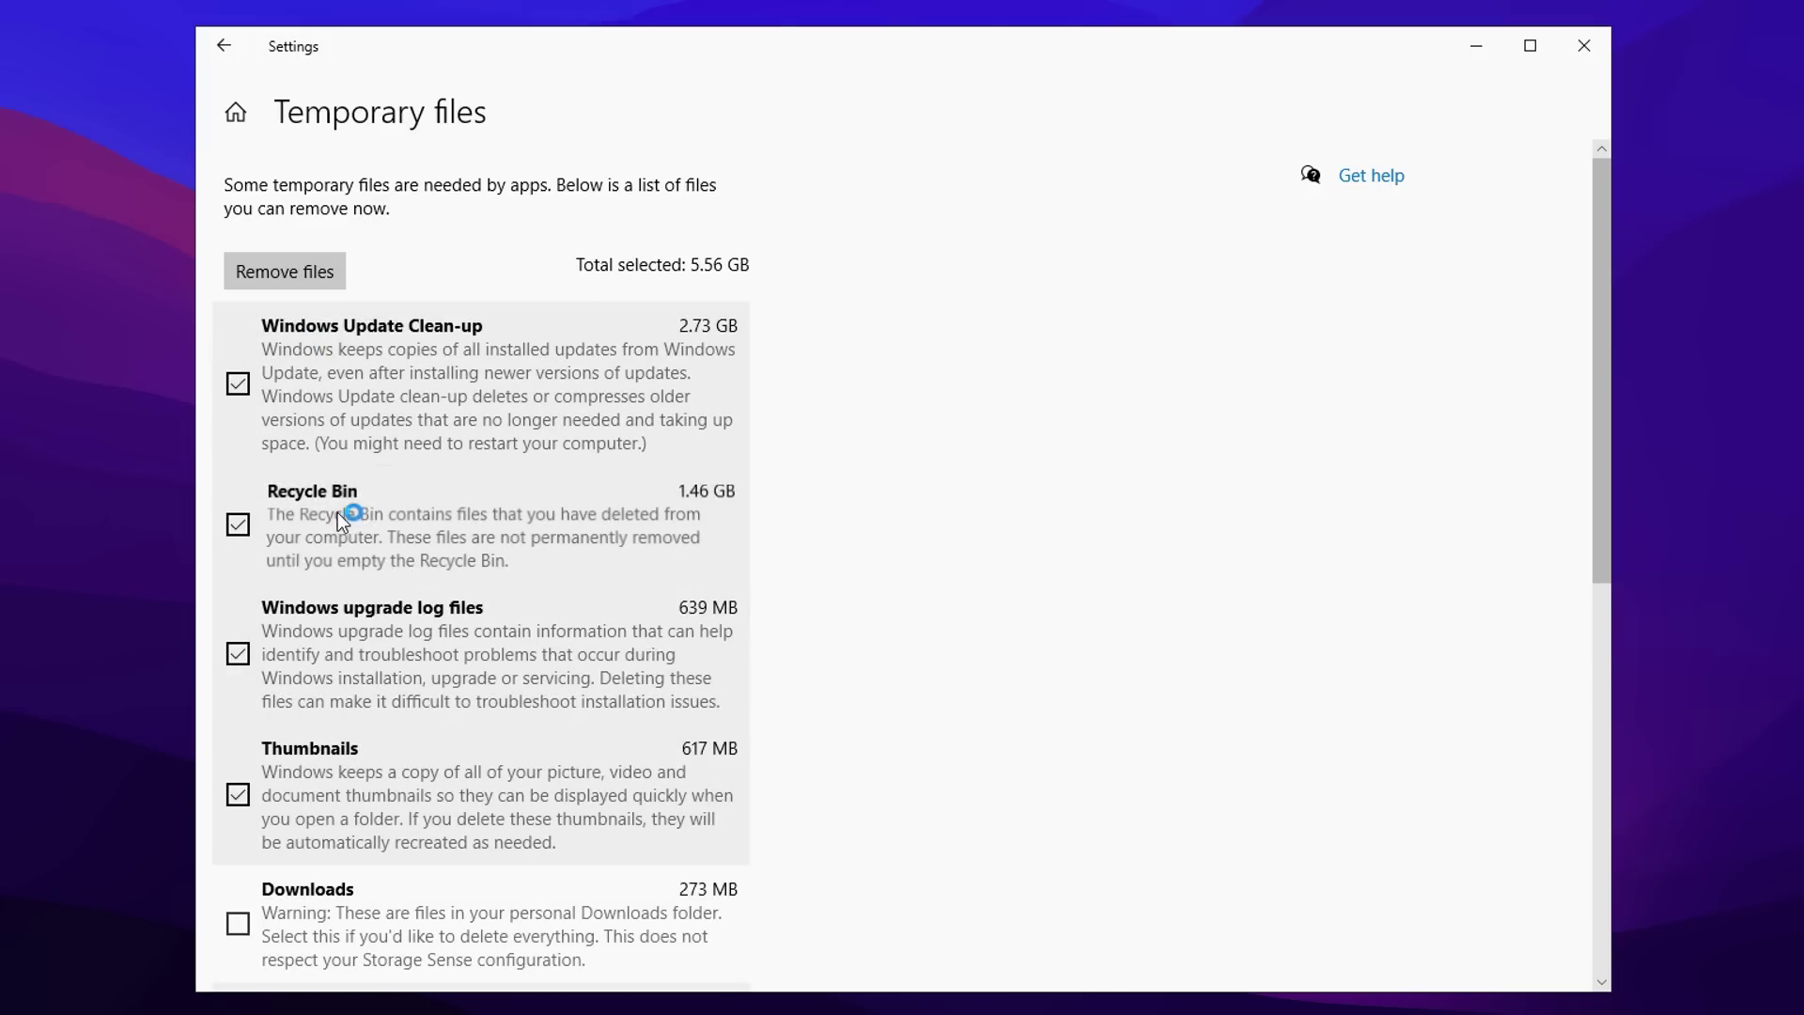
pyautogui.scroll(-3, 625, 512)
pyautogui.scroll(-2, 622, 516)
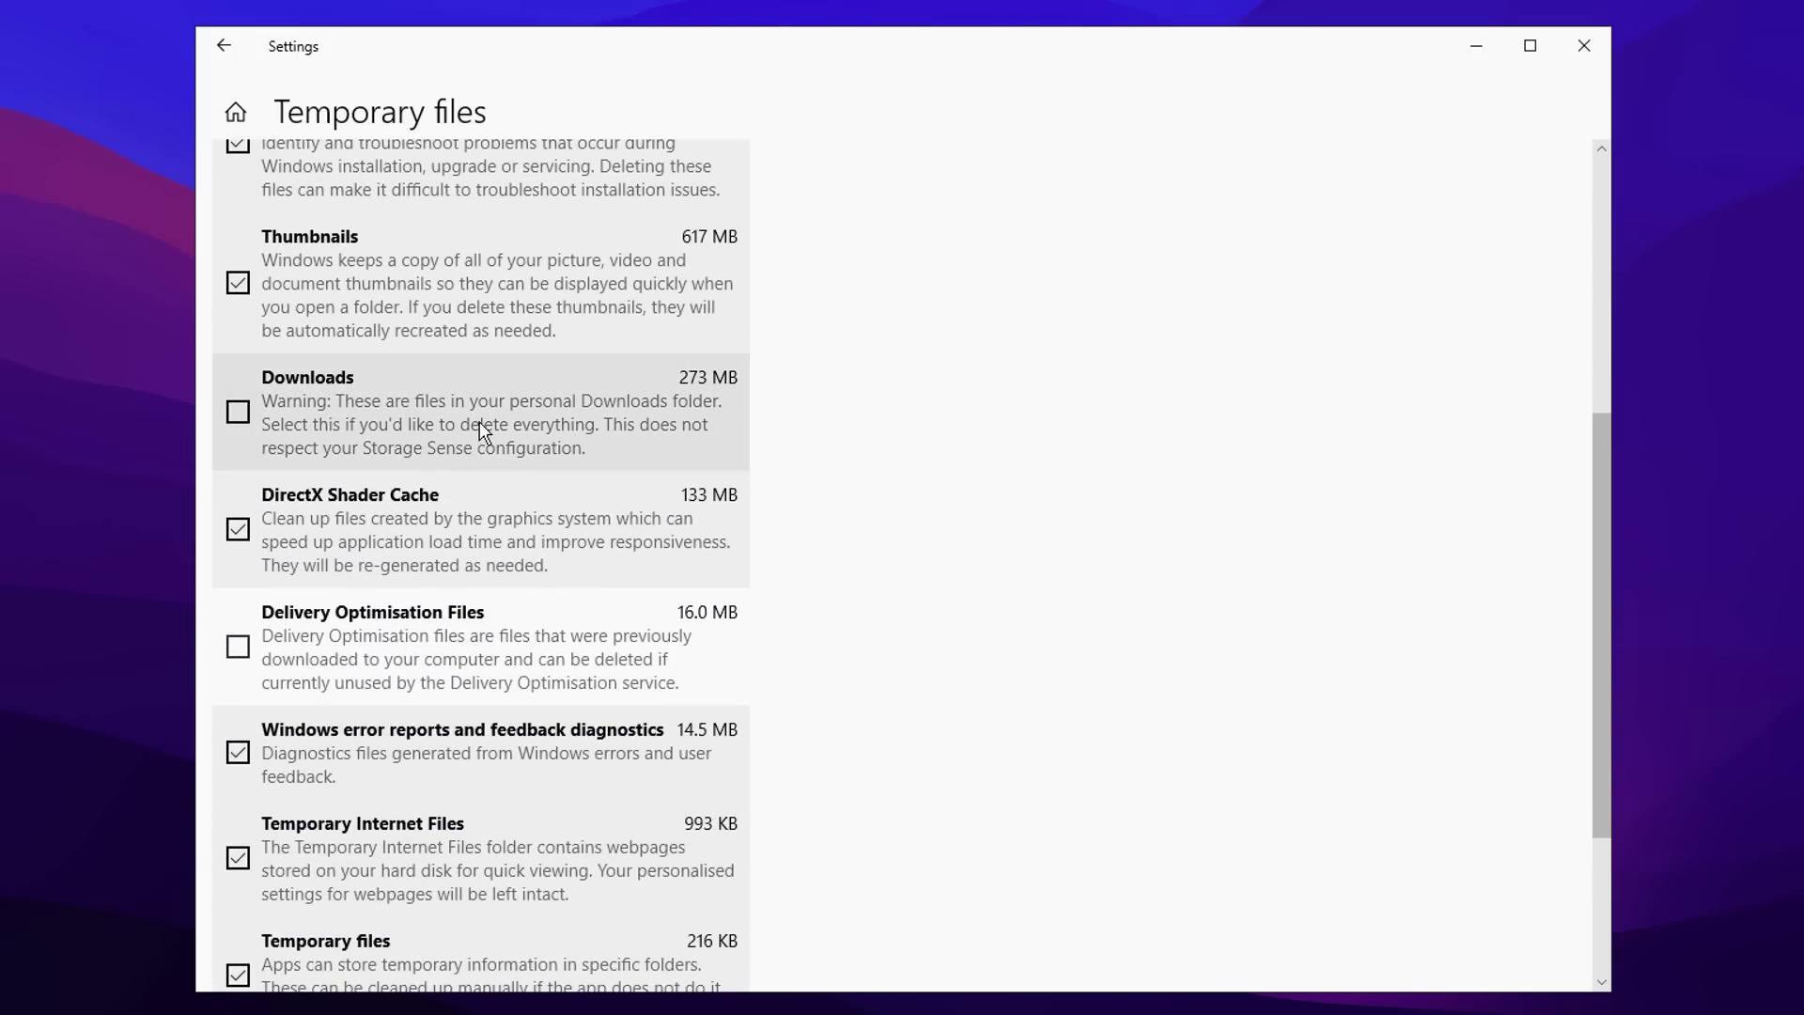
pyautogui.scroll(-1, 482, 428)
pyautogui.scroll(1, 470, 400)
pyautogui.scroll(-3, 569, 418)
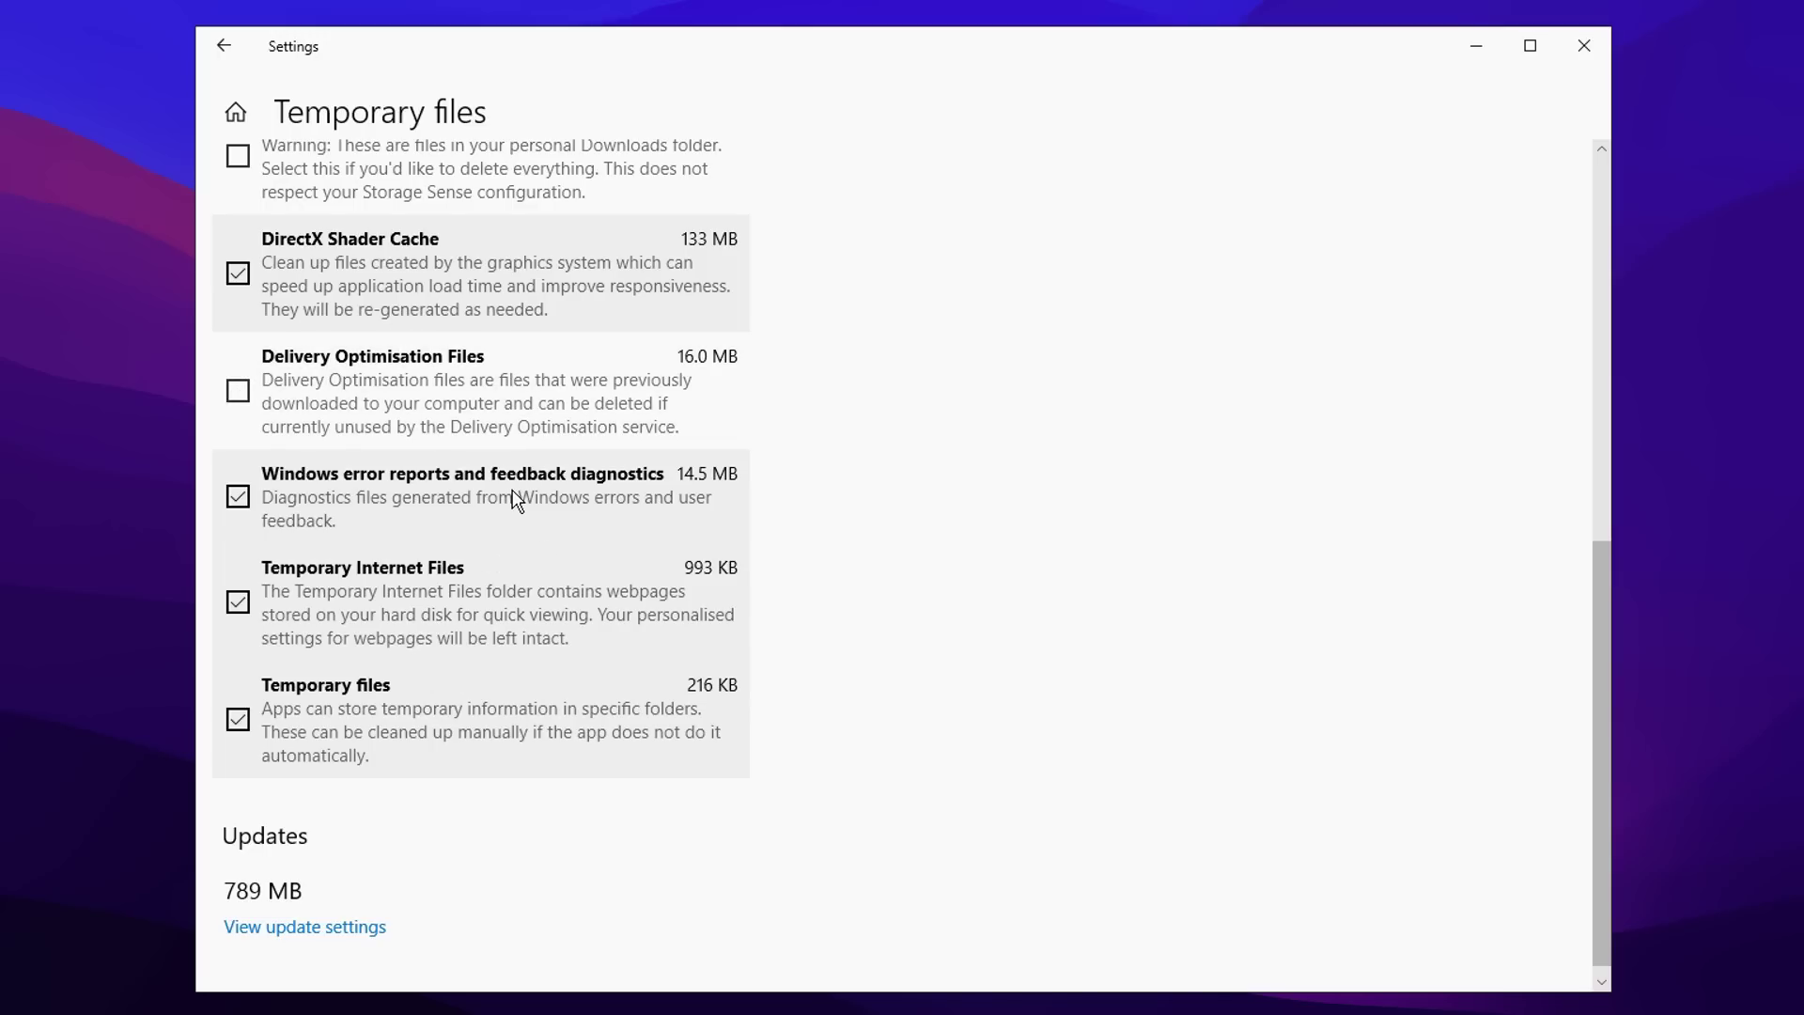
pyautogui.scroll(2, 515, 498)
pyautogui.scroll(-2, 532, 576)
pyautogui.click(425, 597)
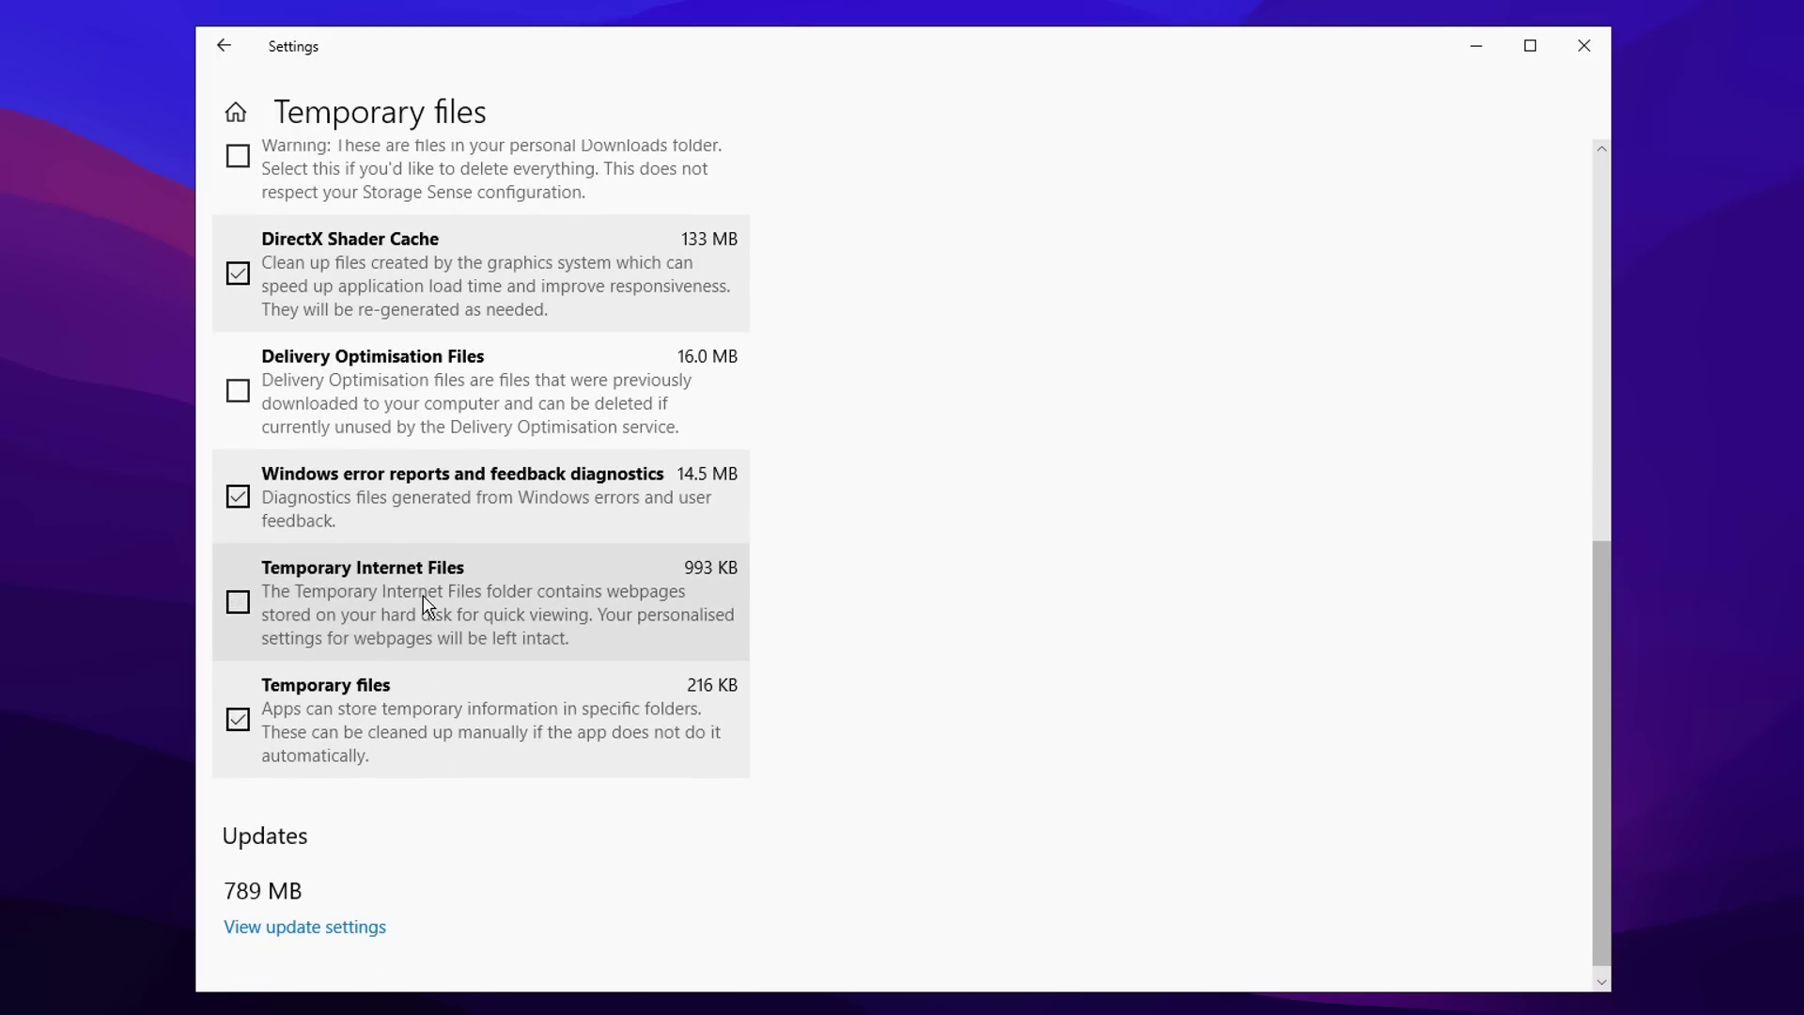
pyautogui.scroll(-1, 415, 605)
pyautogui.scroll(6, 507, 669)
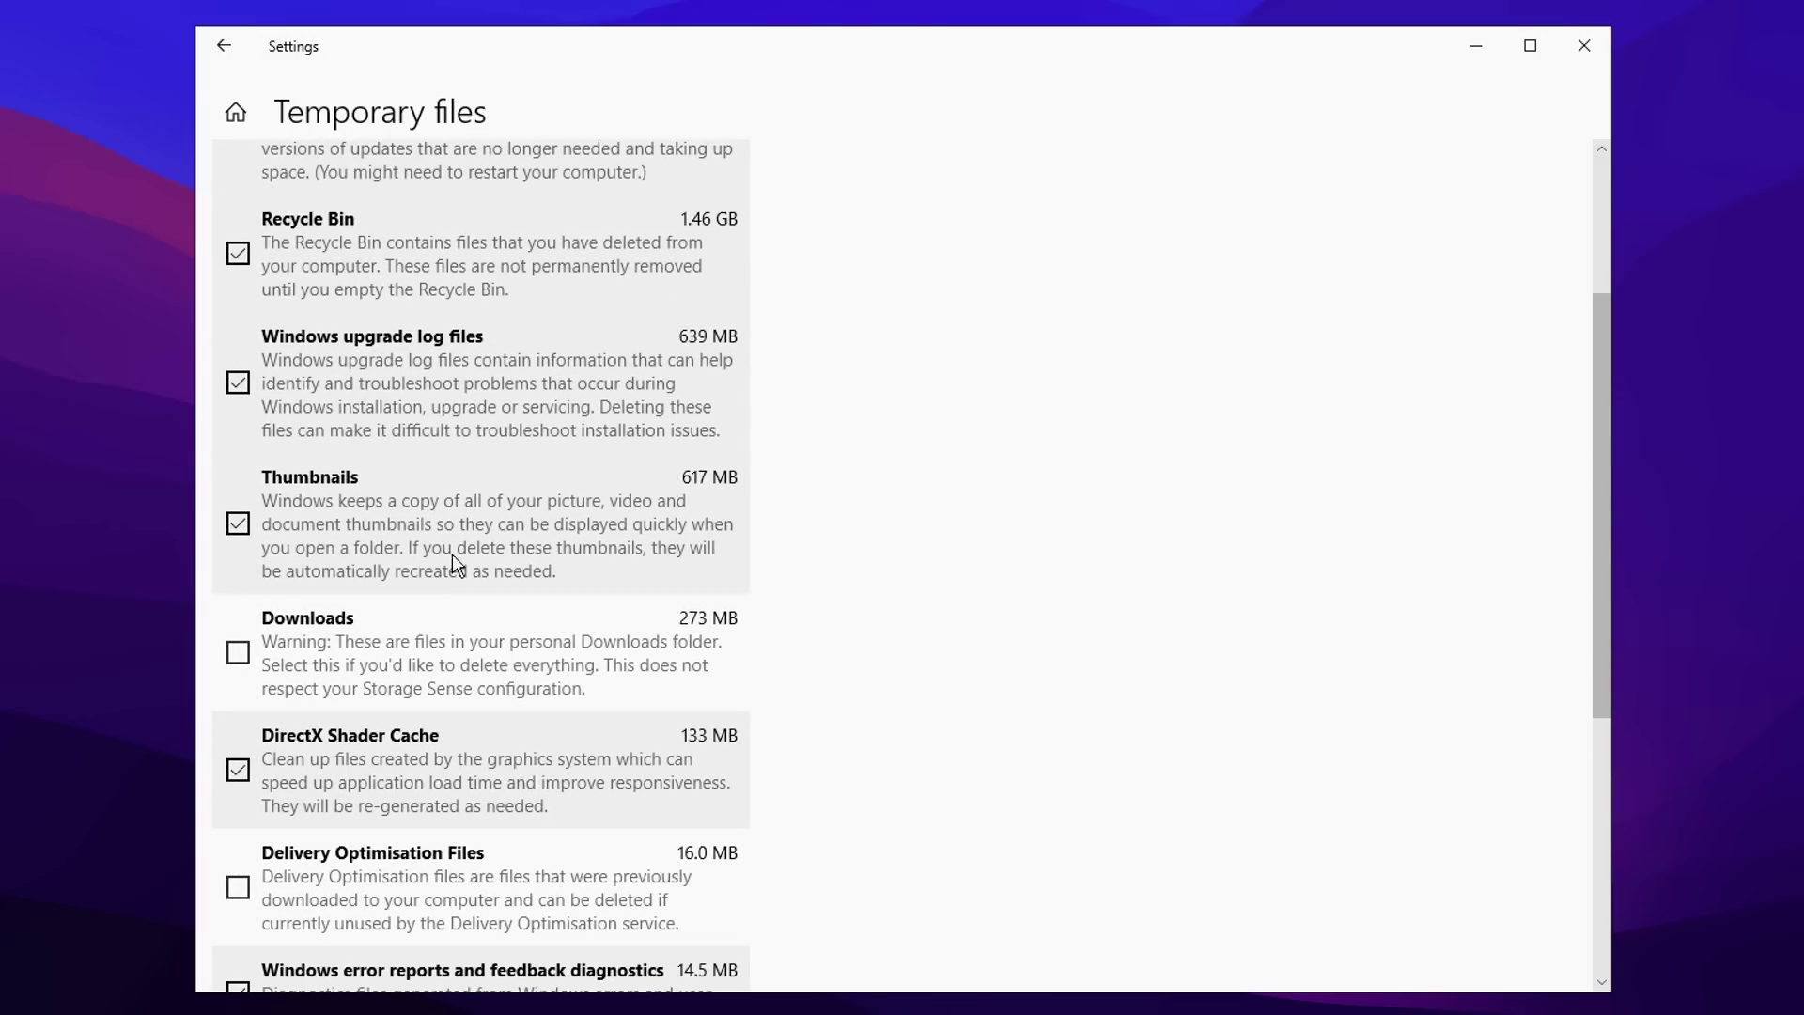
pyautogui.click(515, 547)
pyautogui.scroll(3, 515, 545)
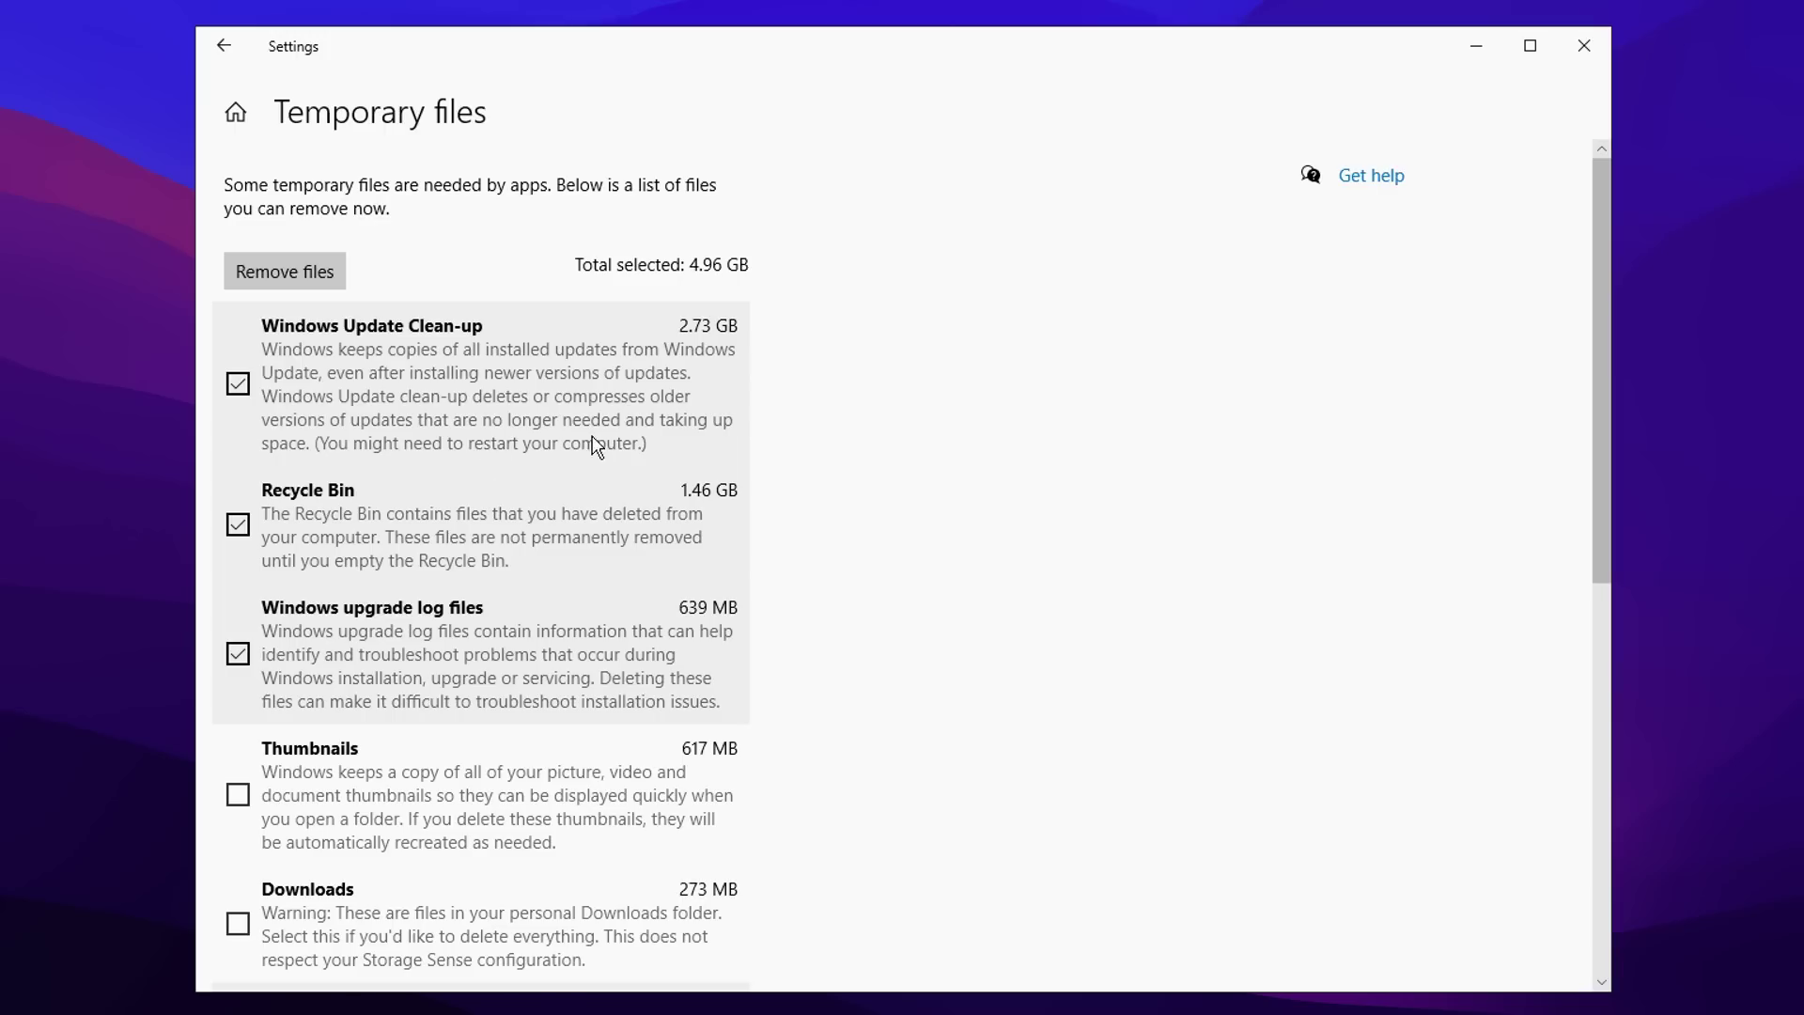
pyautogui.click(310, 270)
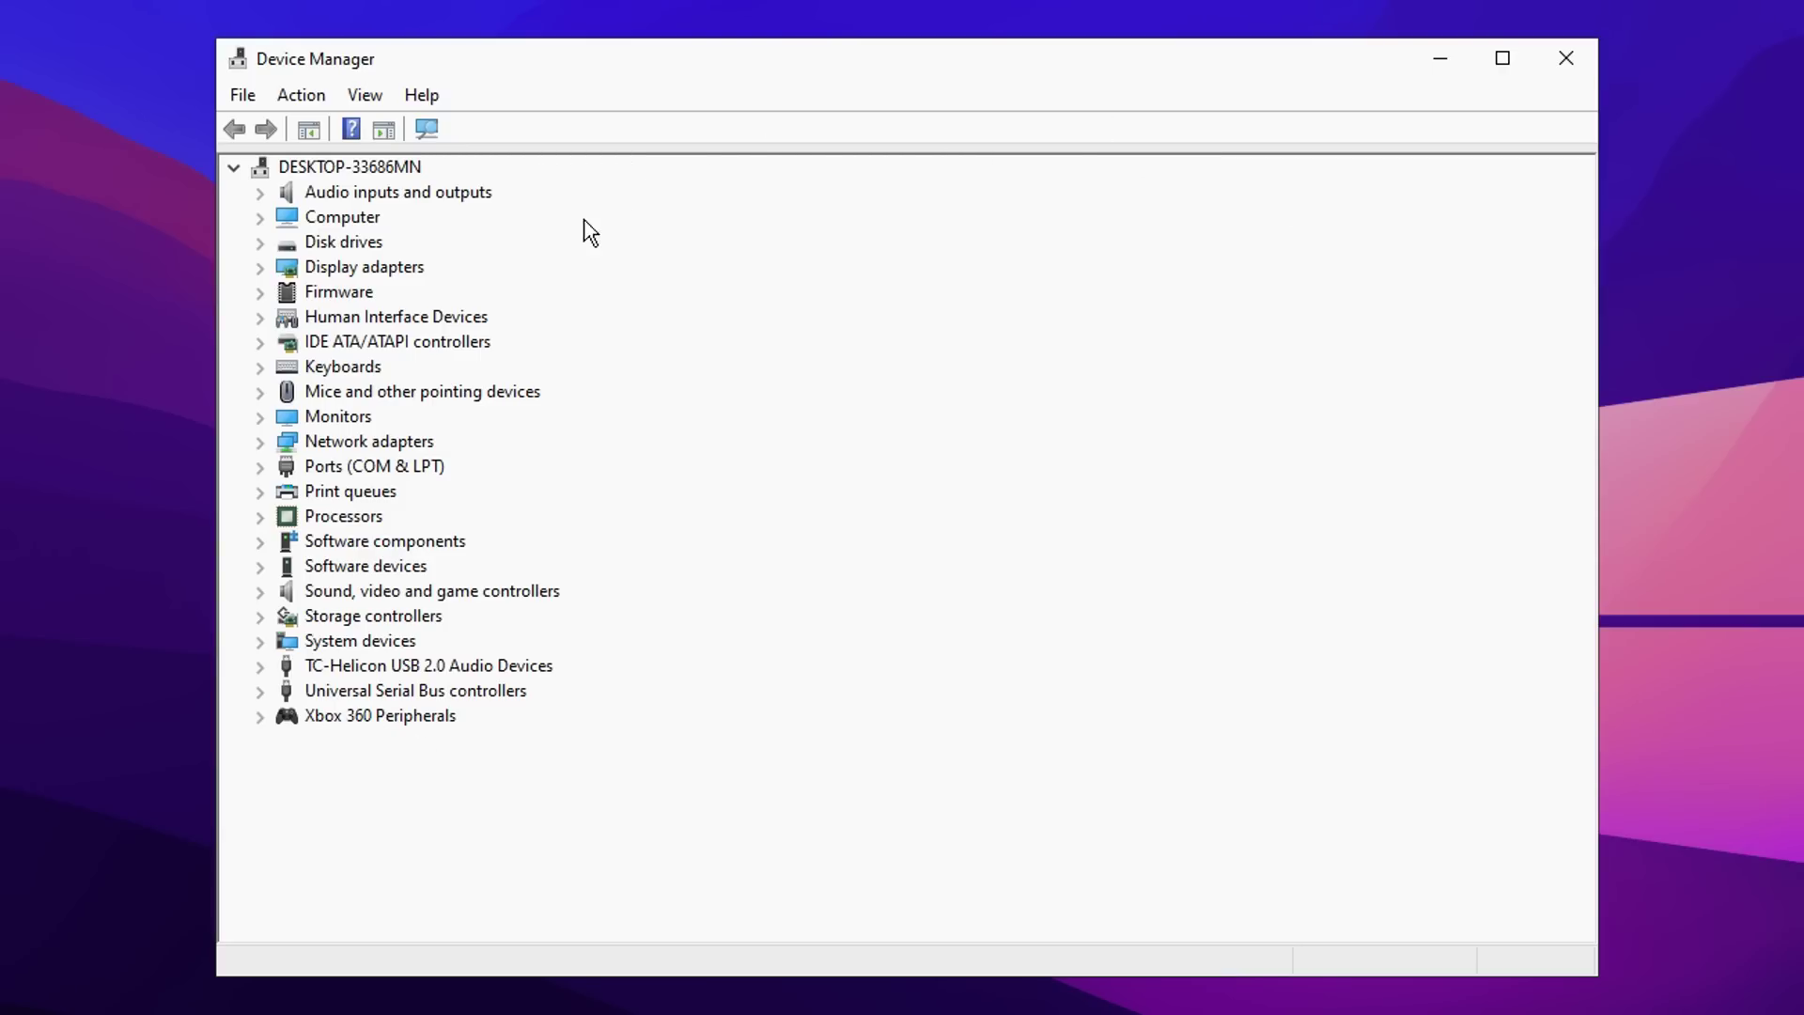
# Disable the High precision event timer under System devices in Device Manager
pyautogui.click(263, 642)
pyautogui.scroll(-1, 388, 325)
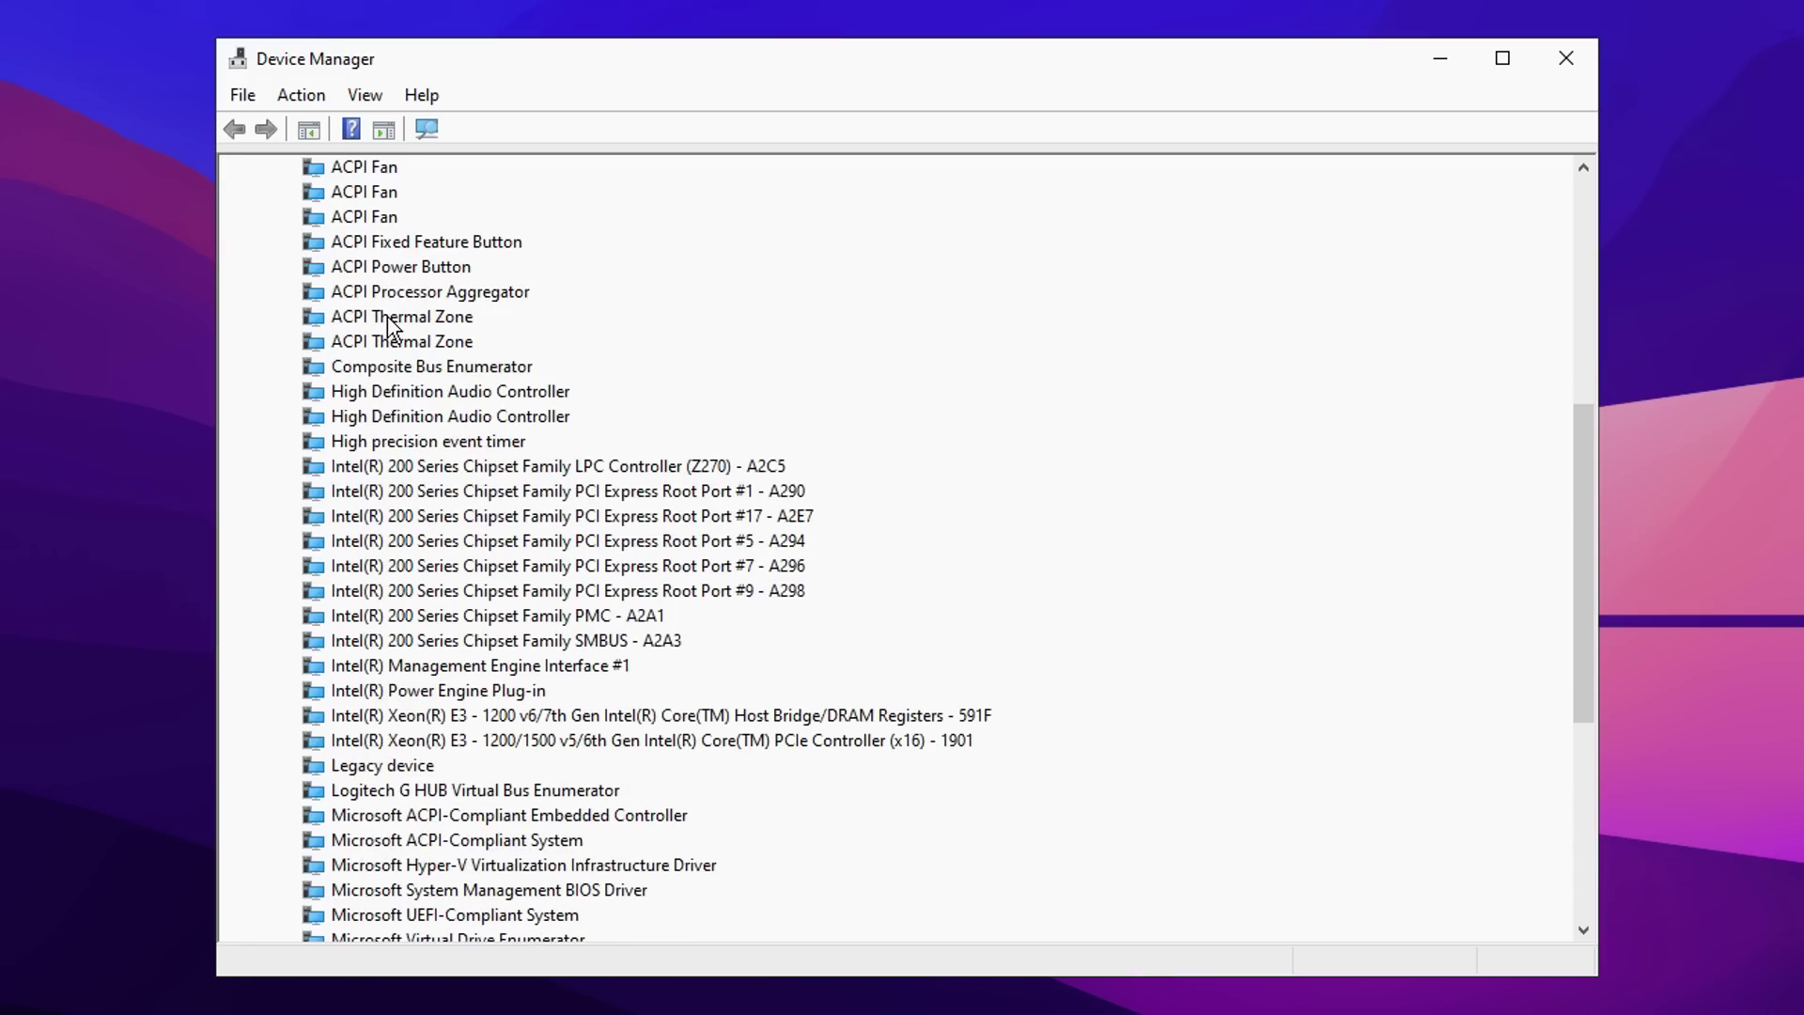
pyautogui.scroll(-1, 388, 324)
pyautogui.click(388, 368)
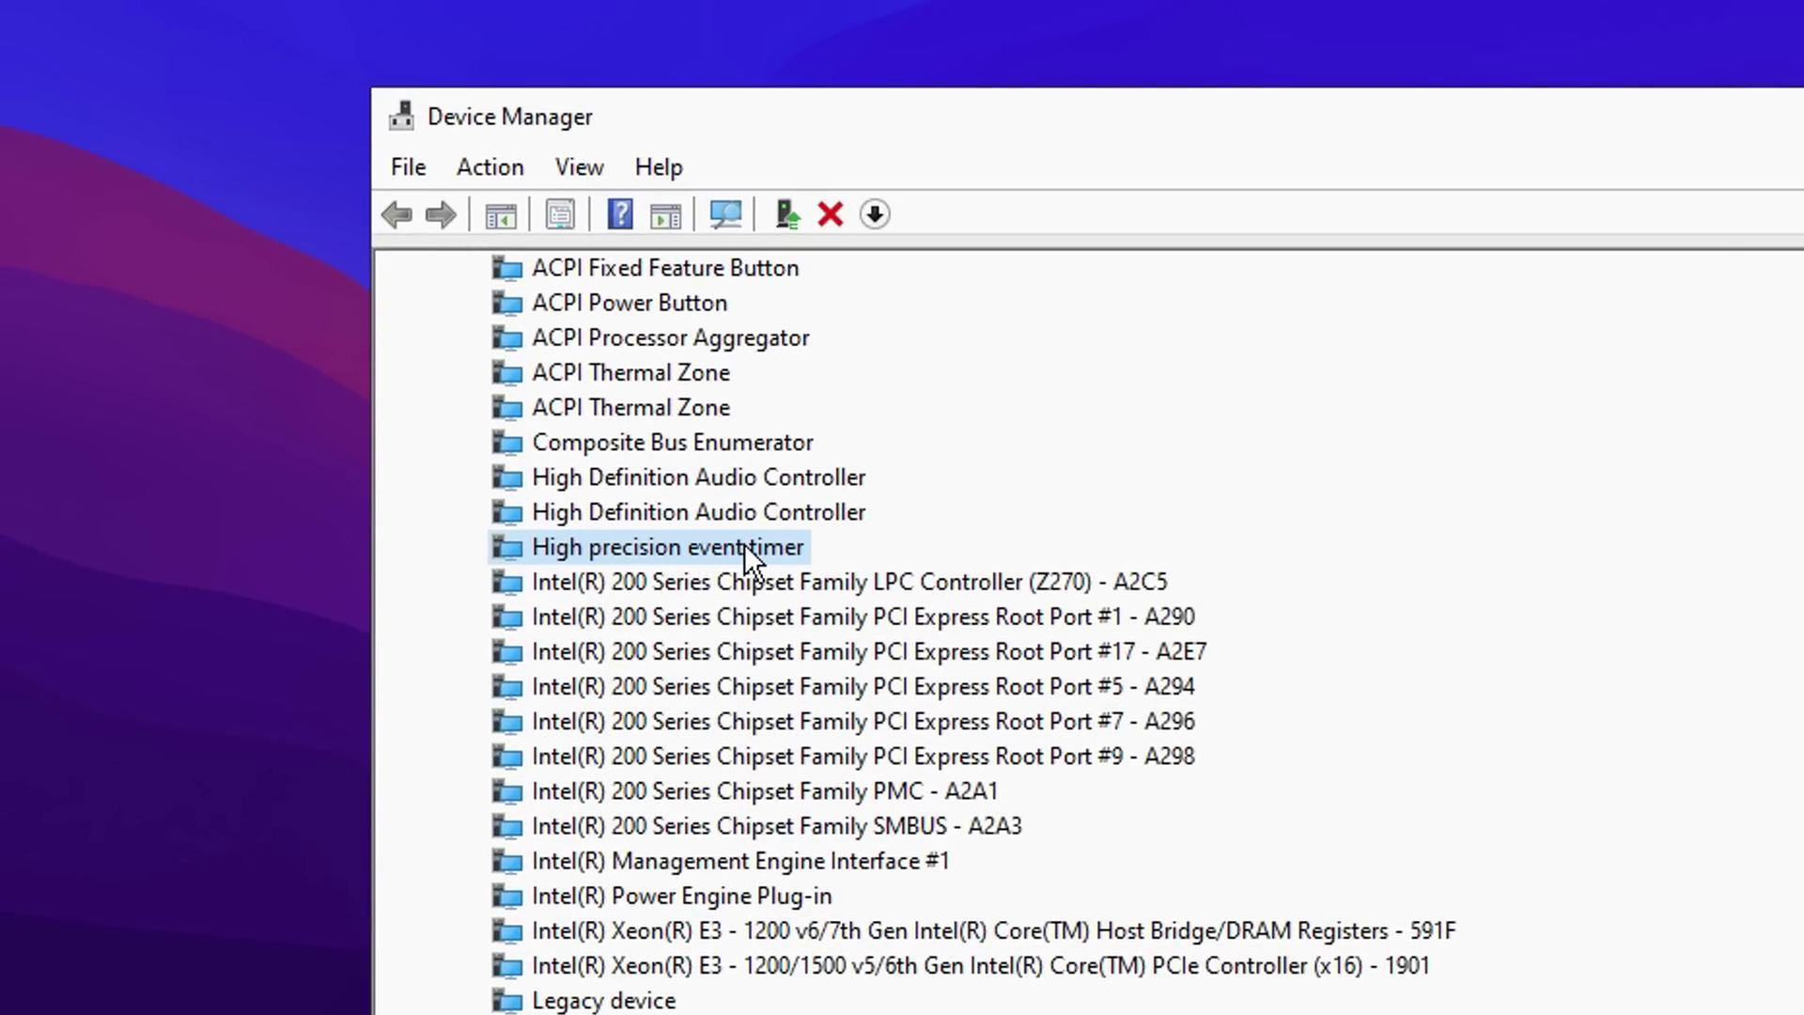
pyautogui.rightClick(746, 547)
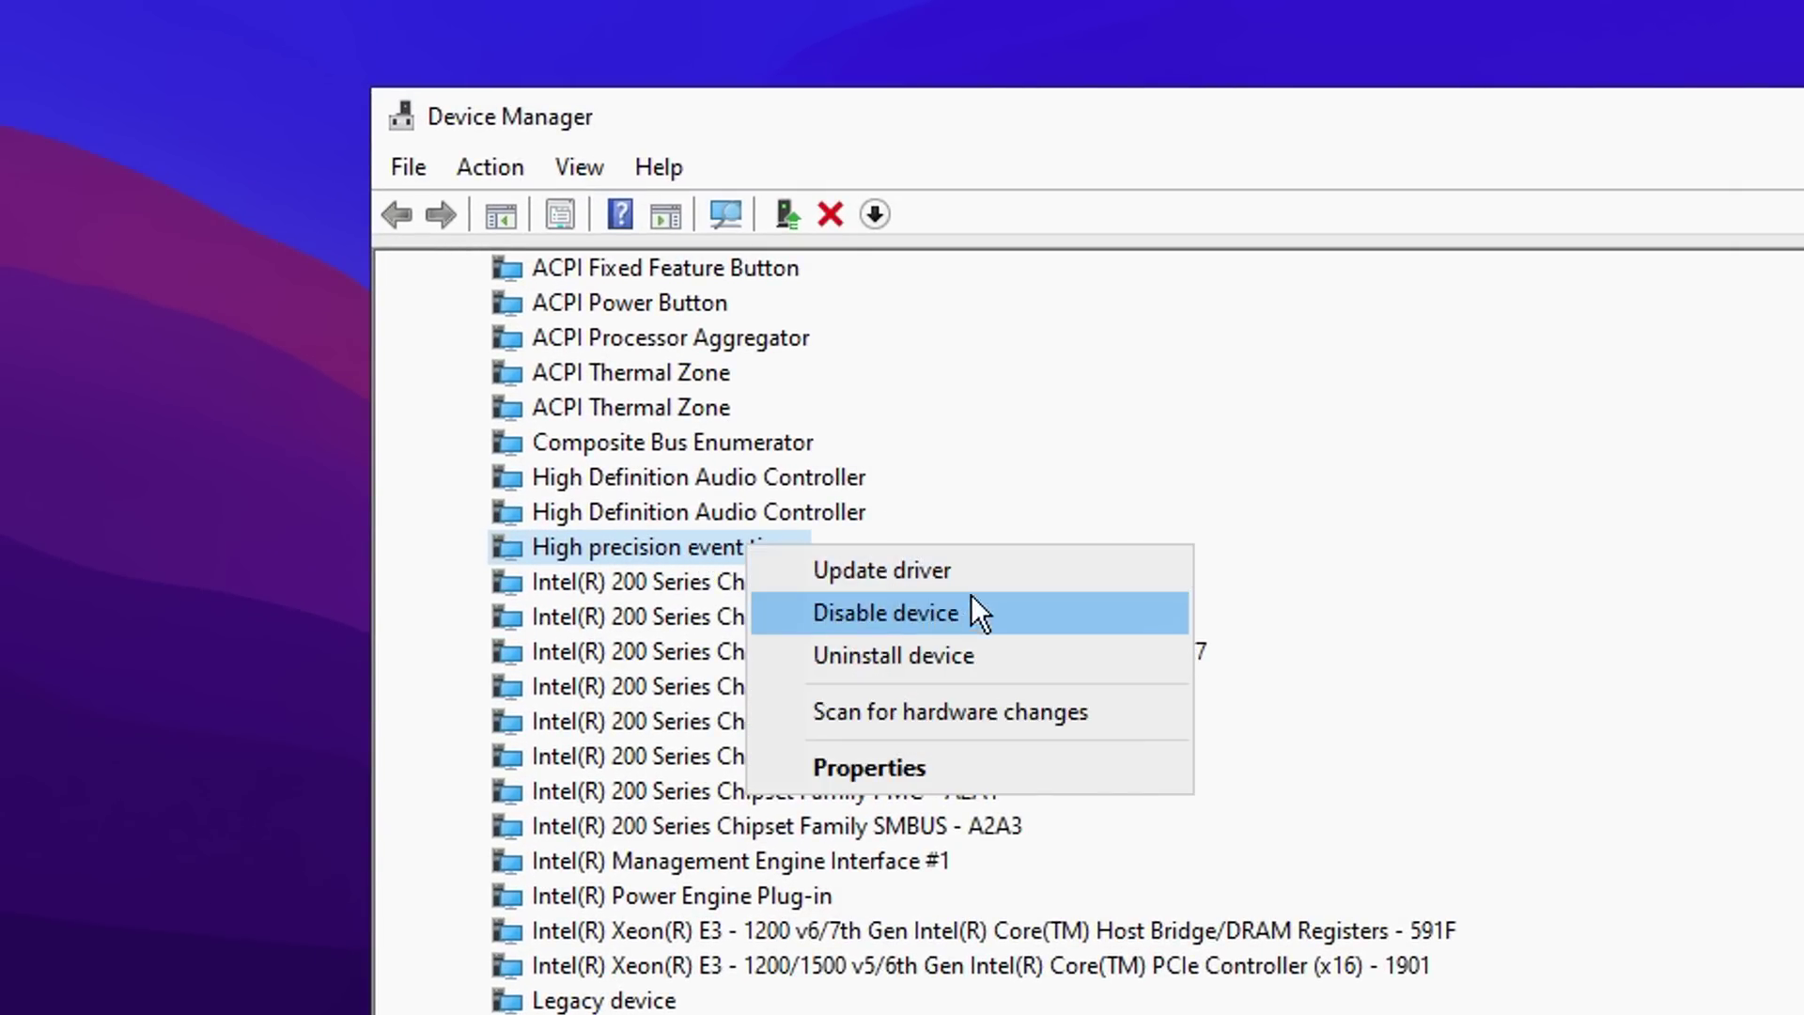
pyautogui.click(947, 617)
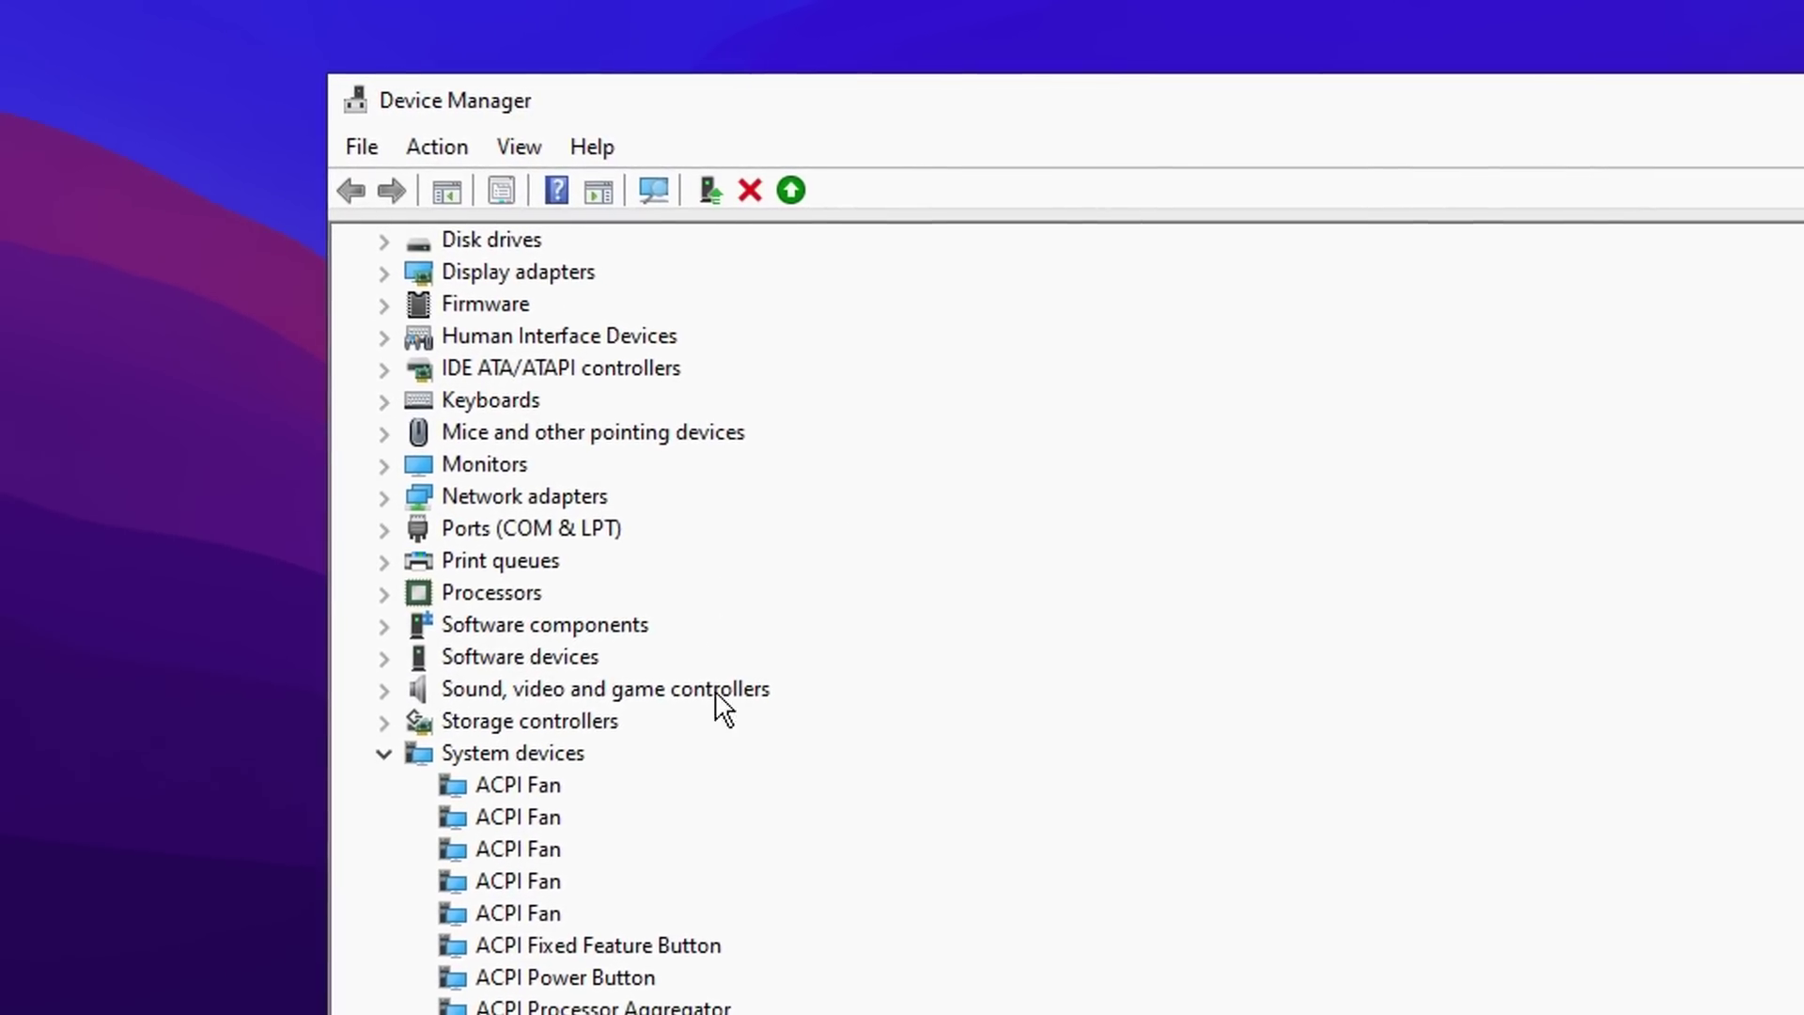
pyautogui.scroll(-5, 765, 789)
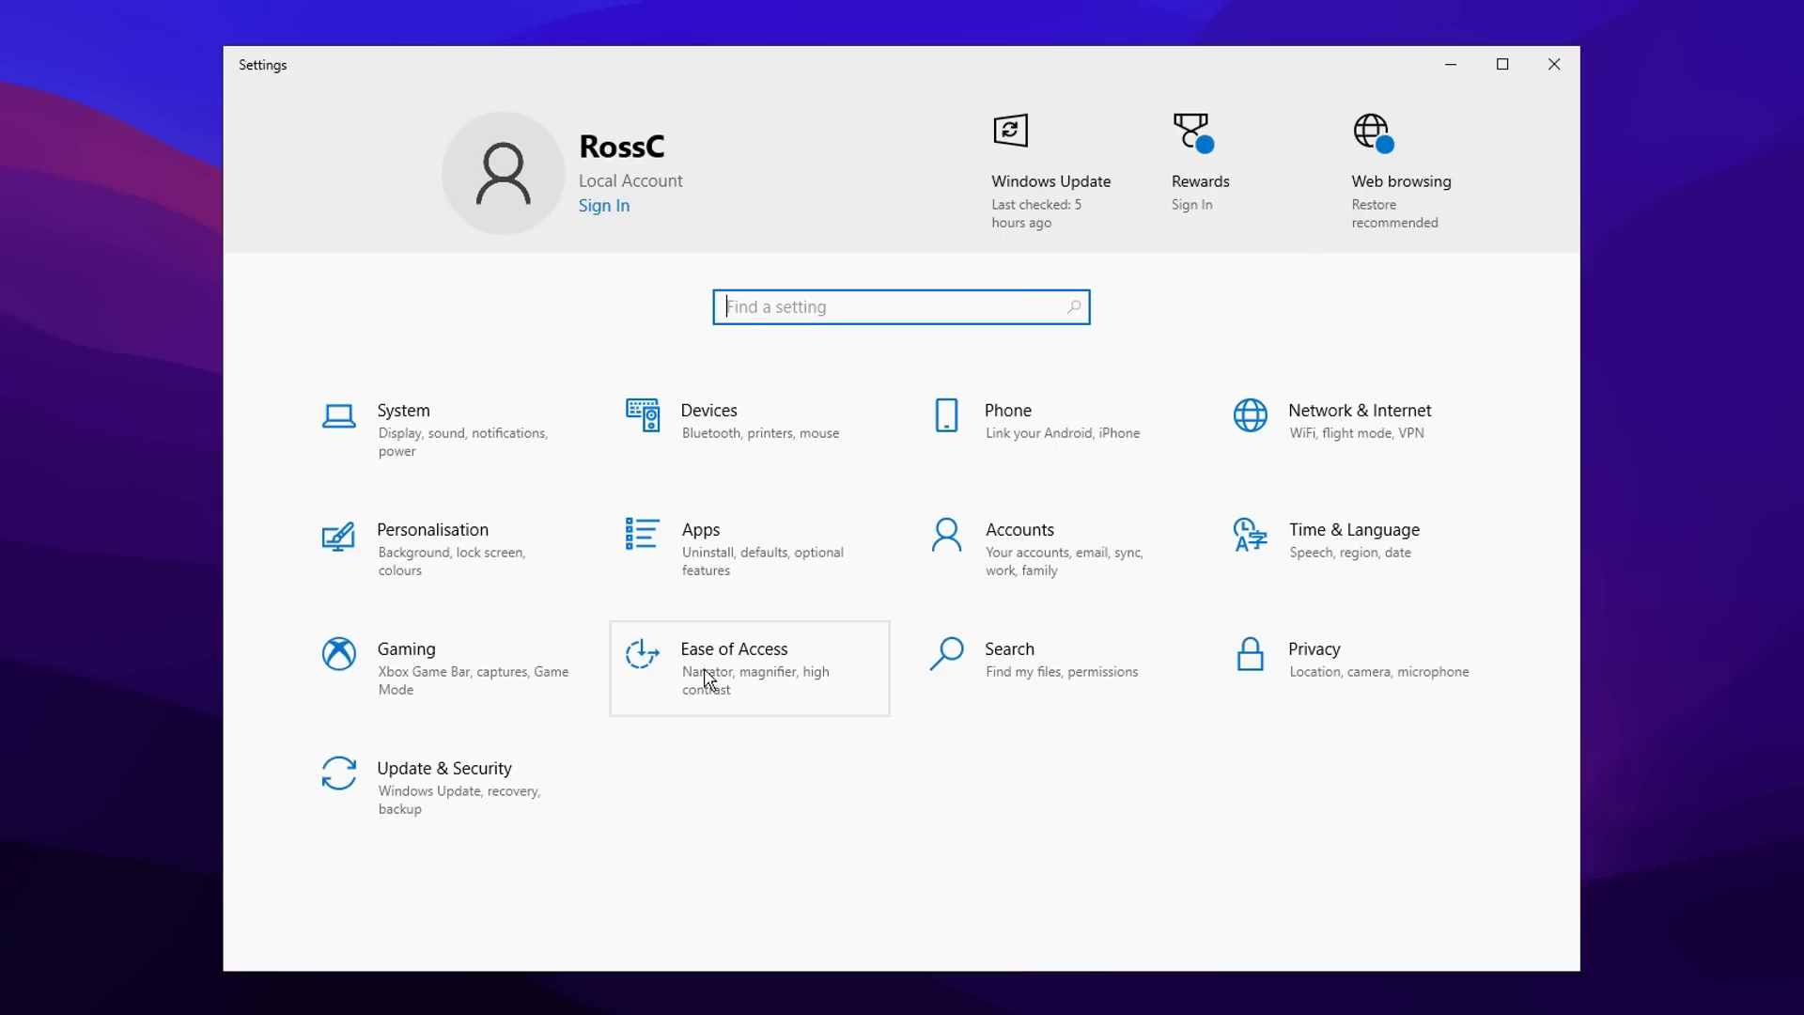
# Review the Xbox Game Bar and Game Mode settings, and the hardware-accelerated GPU scheduling option in Graphics settings
pyautogui.click(436, 661)
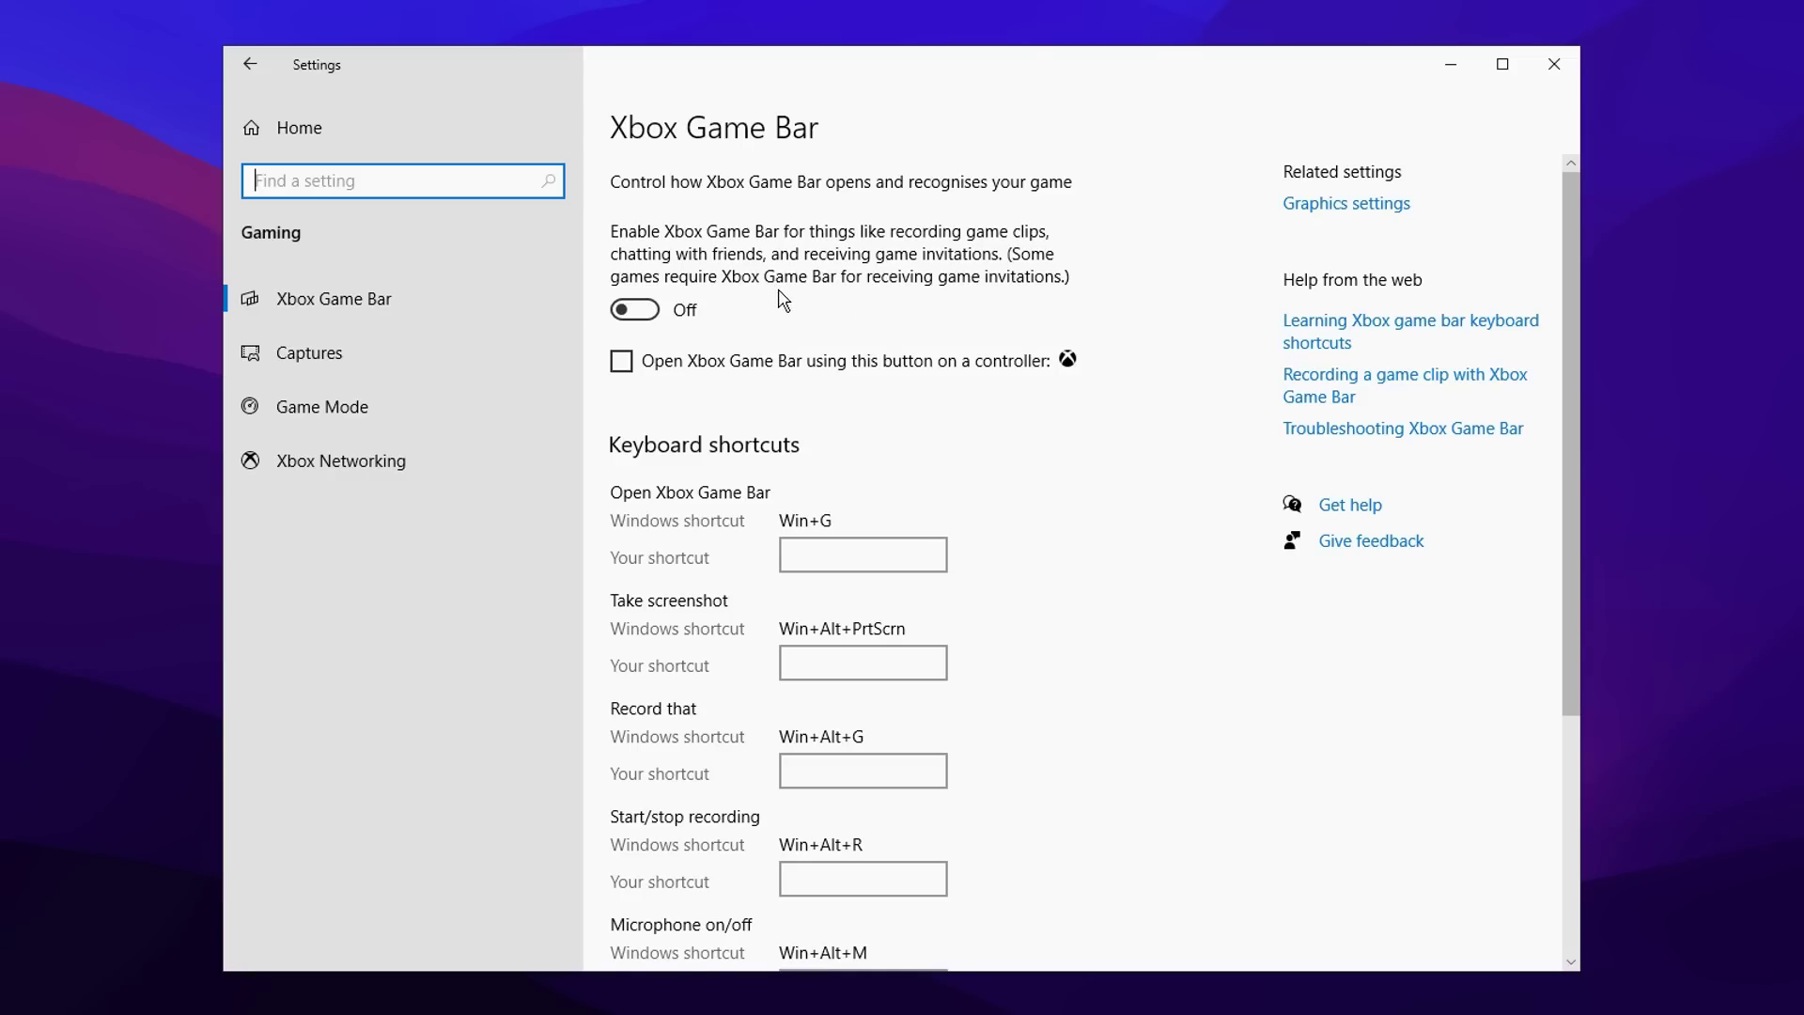
pyautogui.click(684, 312)
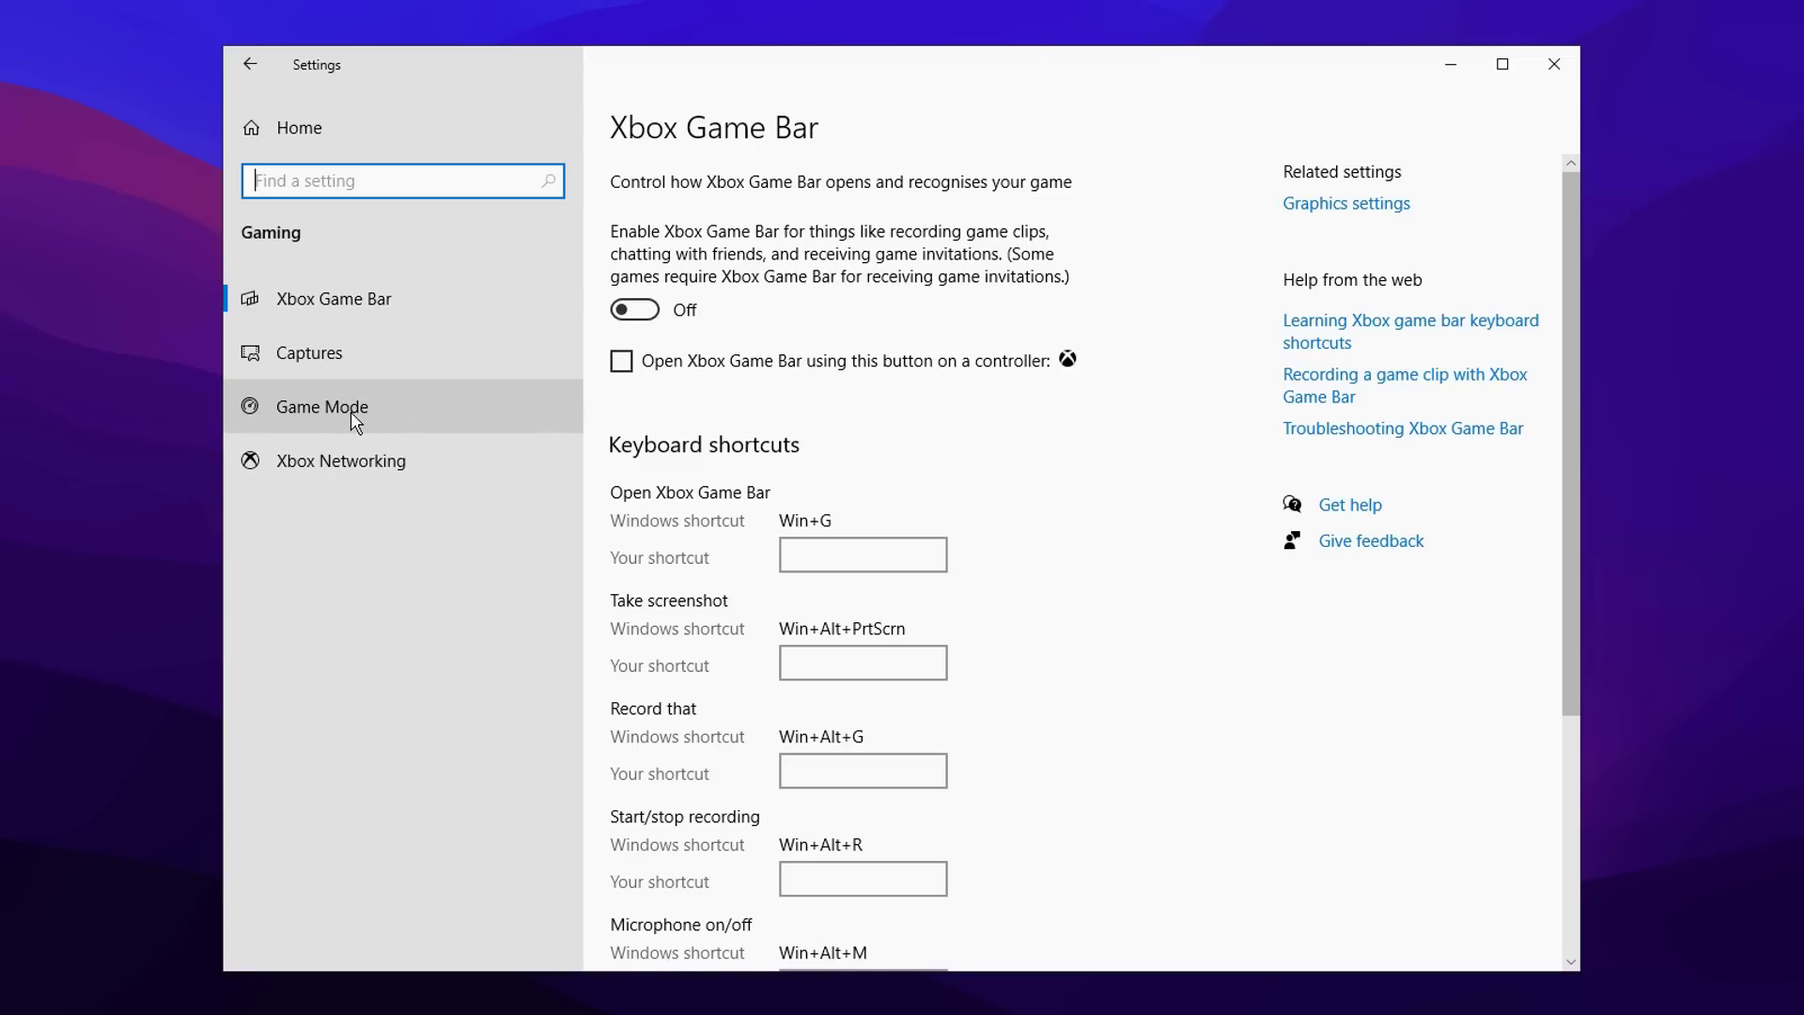
pyautogui.click(308, 414)
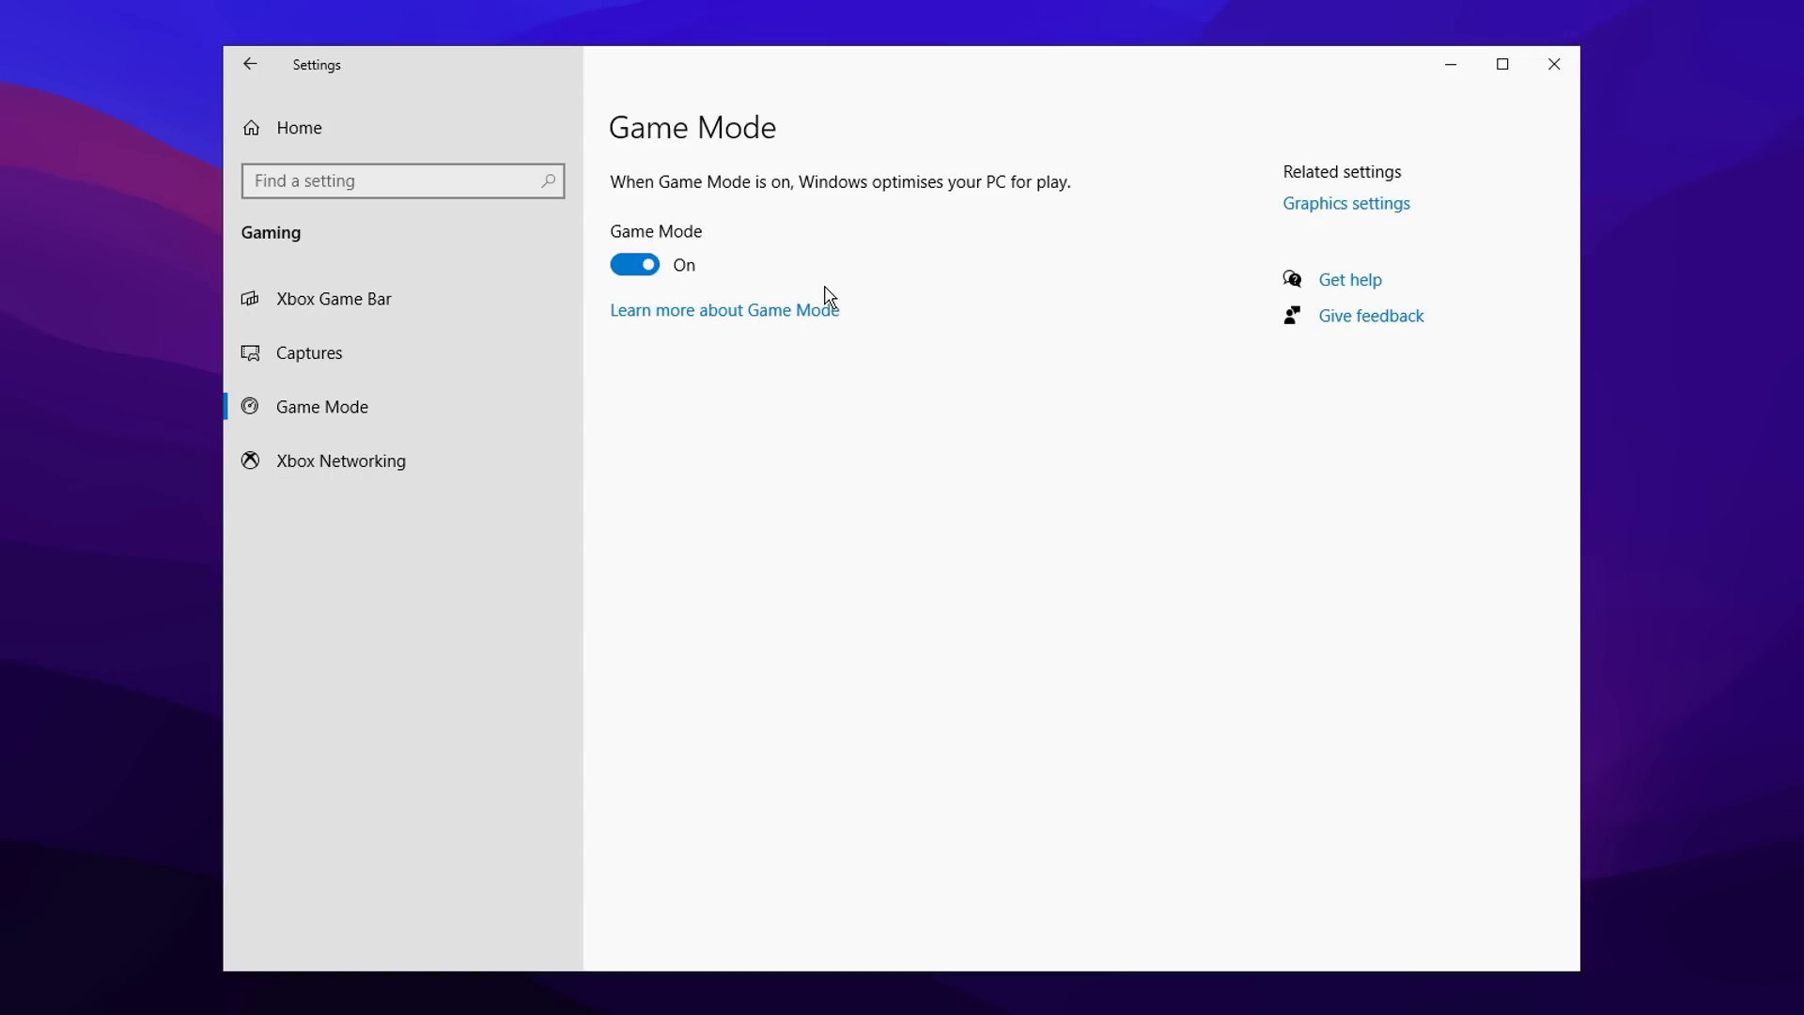
pyautogui.click(630, 268)
pyautogui.click(1371, 208)
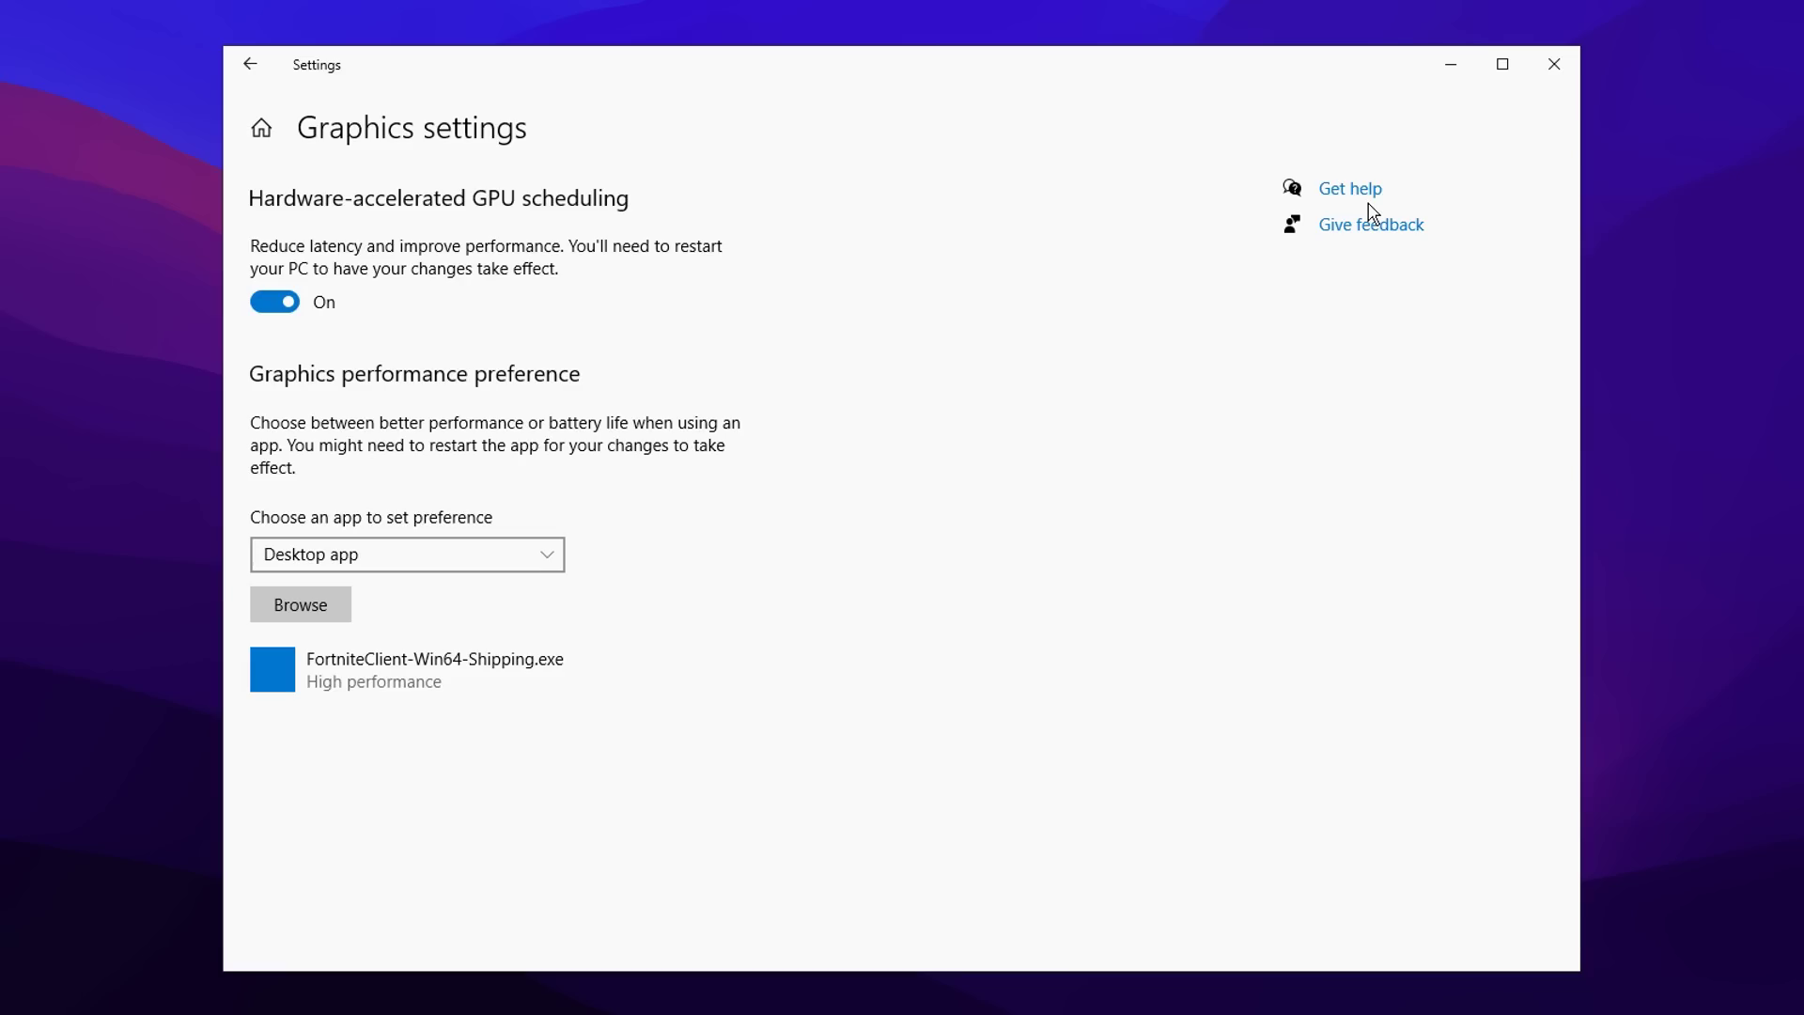
pyautogui.click(274, 302)
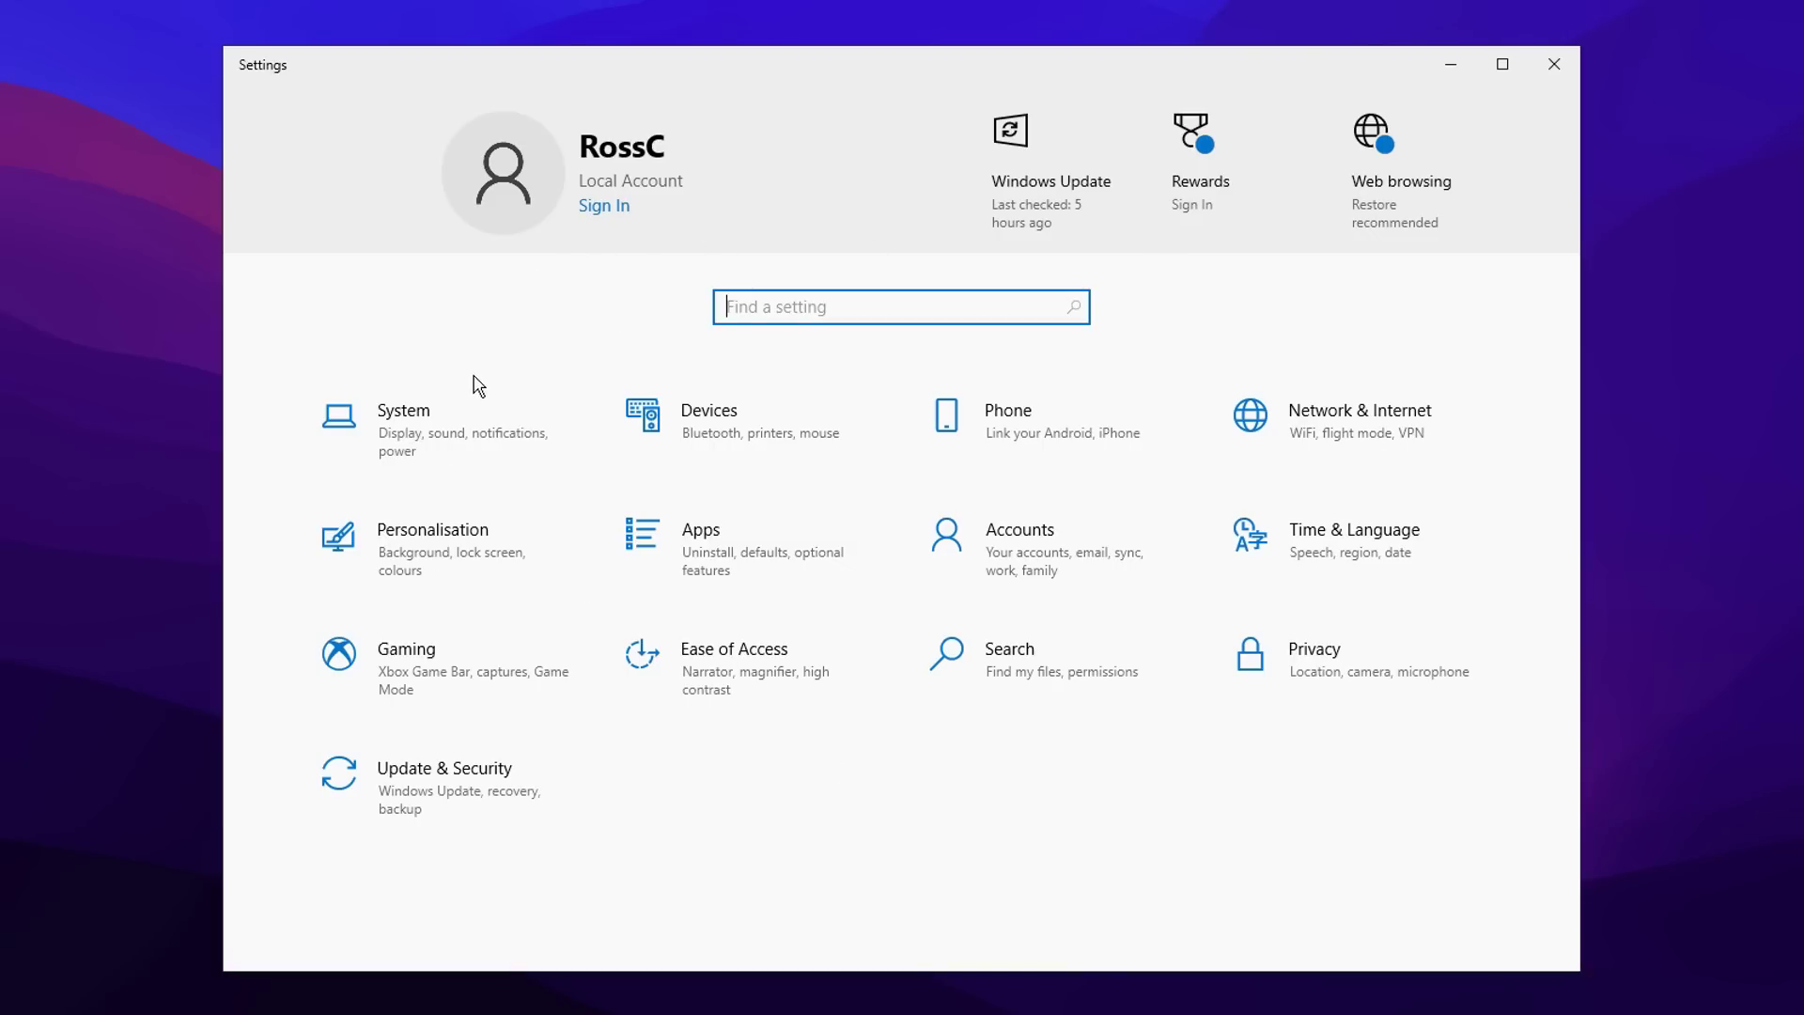
# Open the additional power settings from Power & sleep to review the available power plans
pyautogui.click(454, 443)
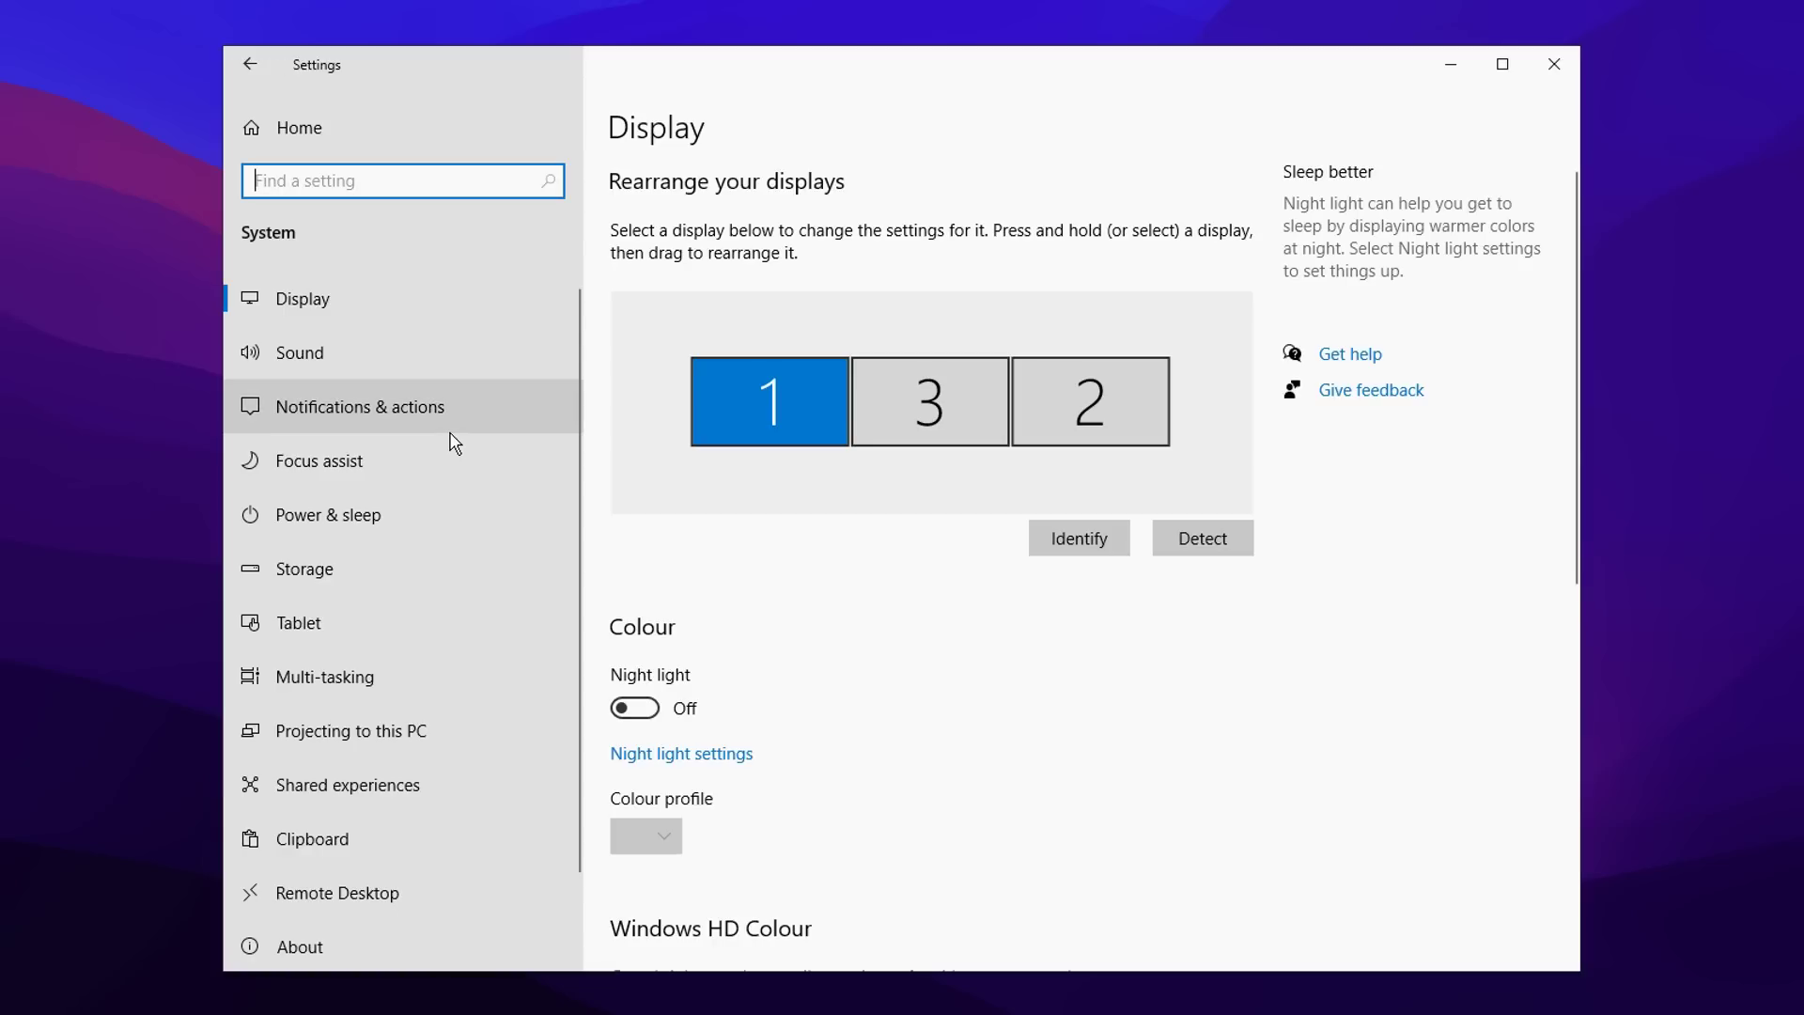
pyautogui.scroll(-2, 294, 445)
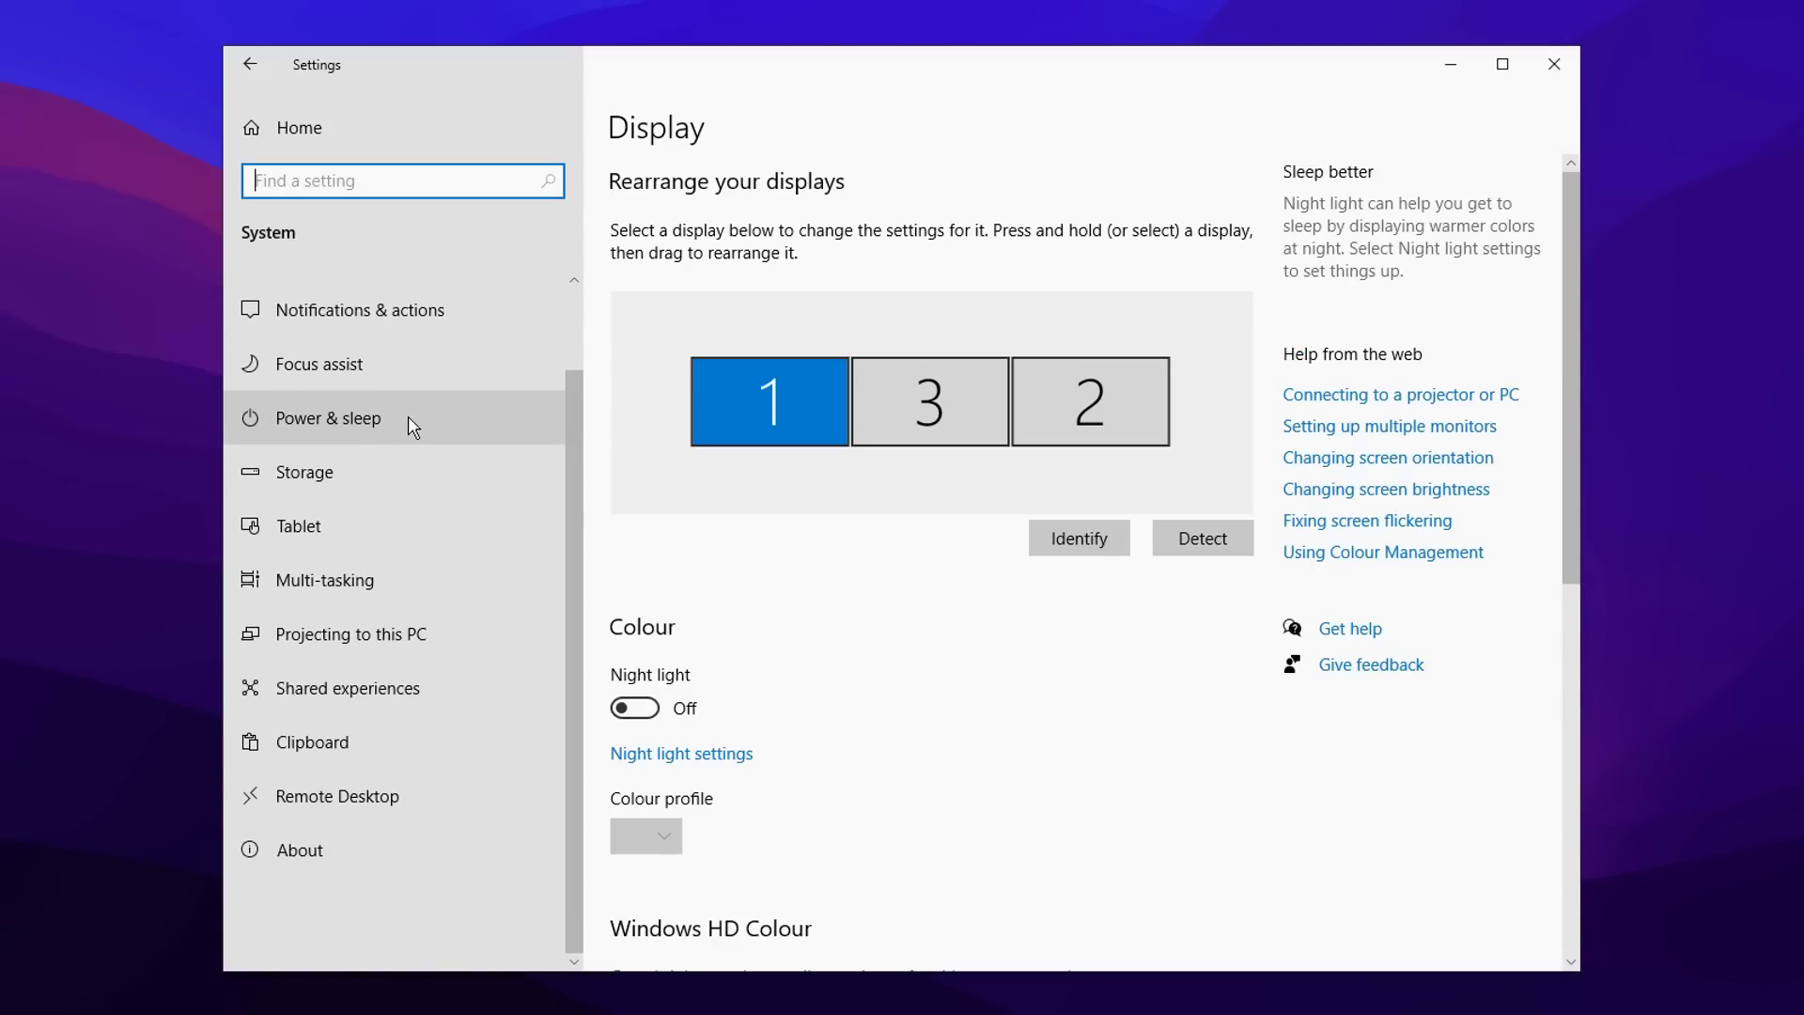
pyautogui.click(505, 430)
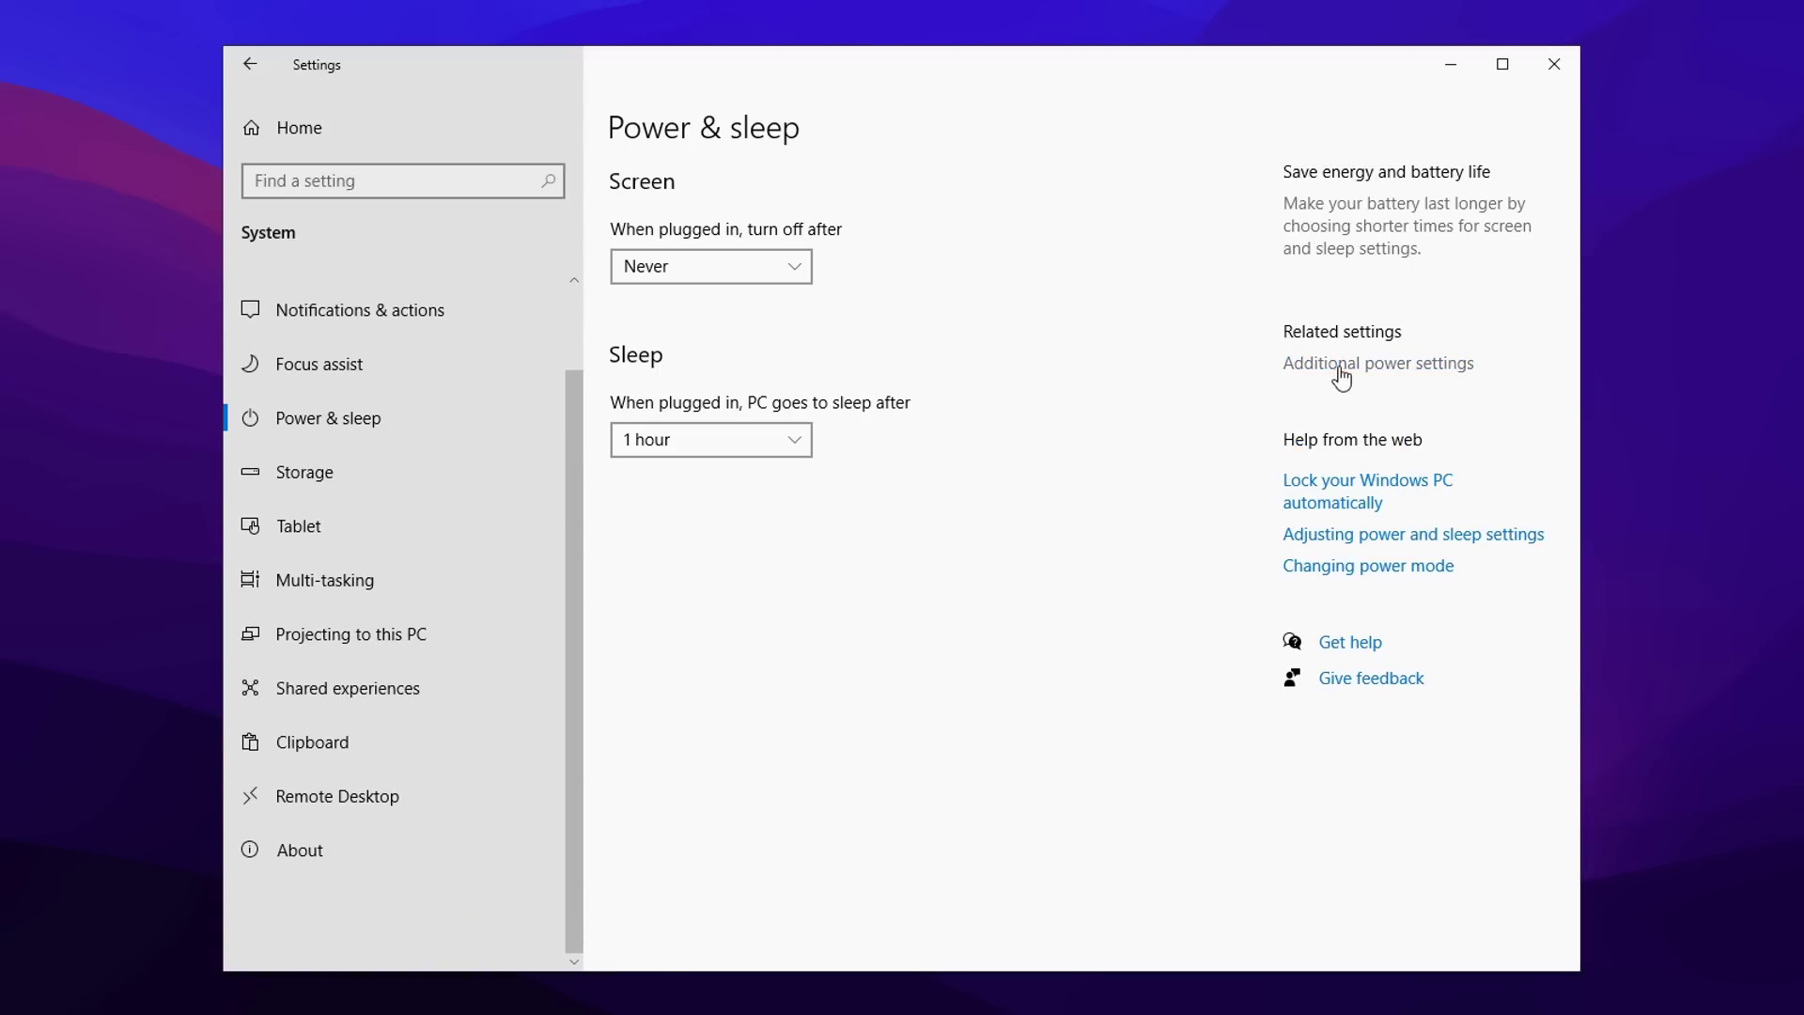
pyautogui.click(1453, 368)
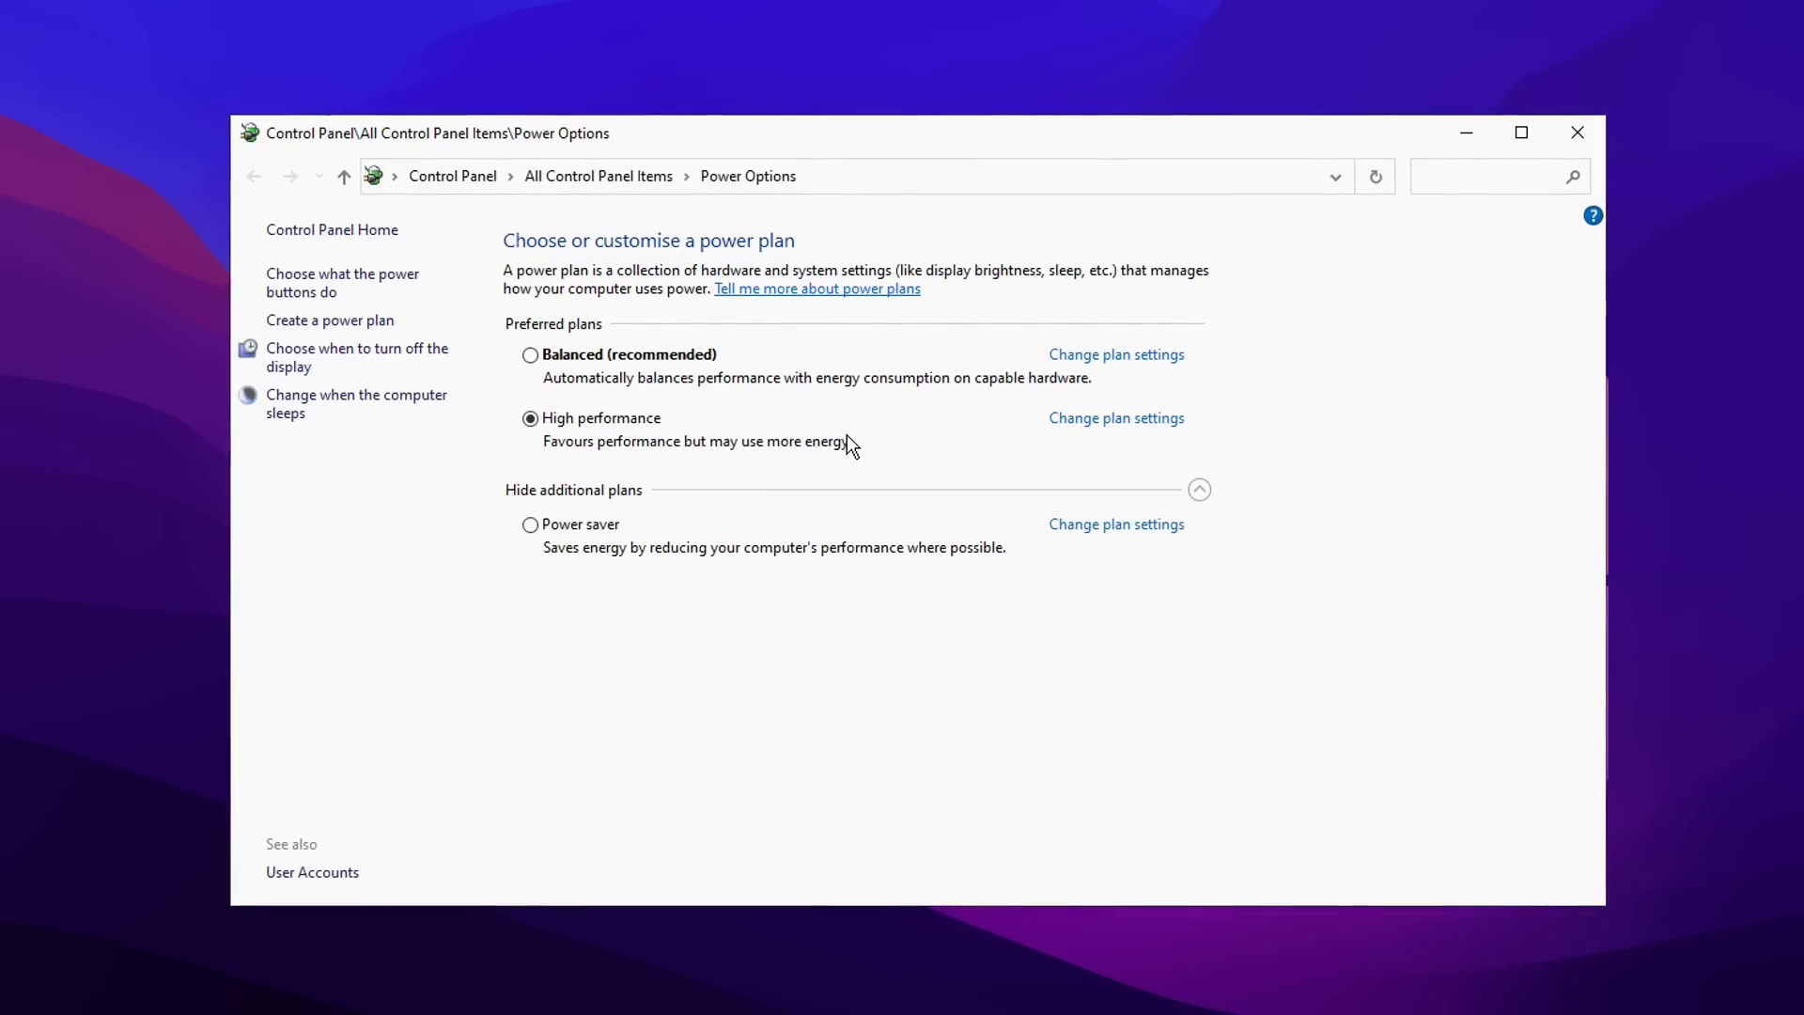
pyautogui.click(636, 358)
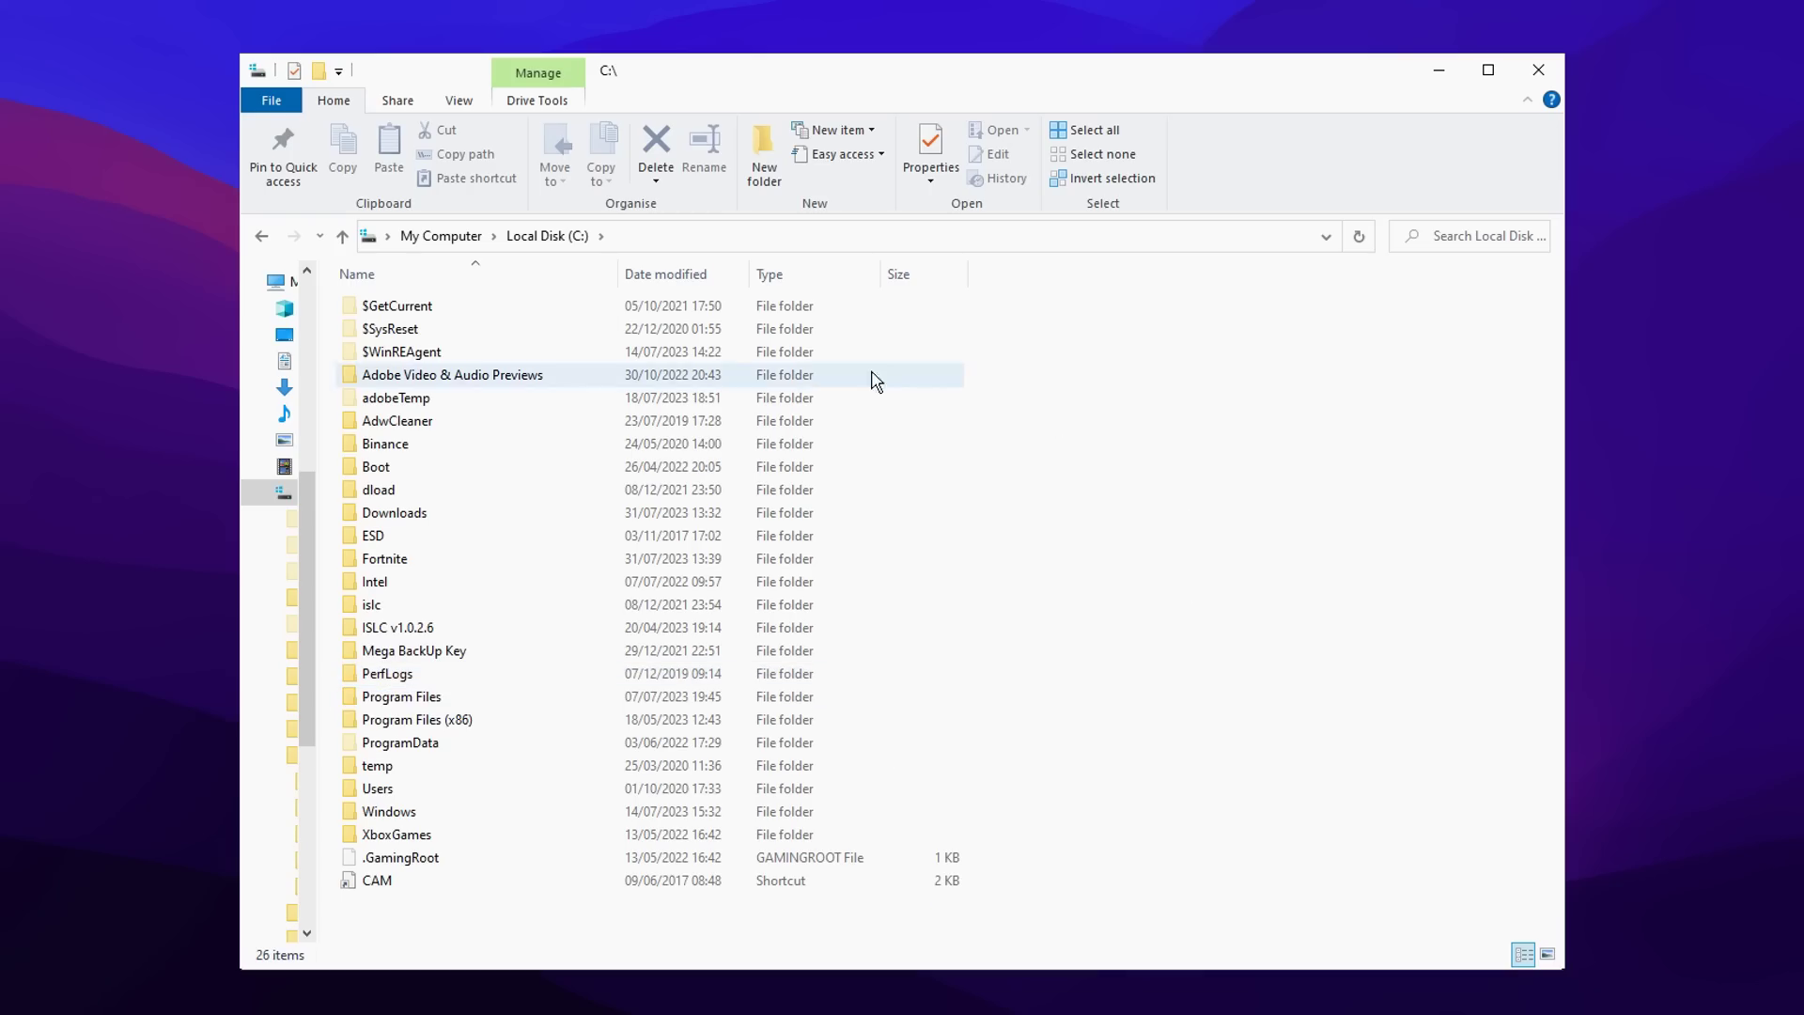
# Open the C:\Fortnite\FortniteGame\Binaries\Win64 folder and locate the Fortnite client executables
pyautogui.moveTo(429, 564)
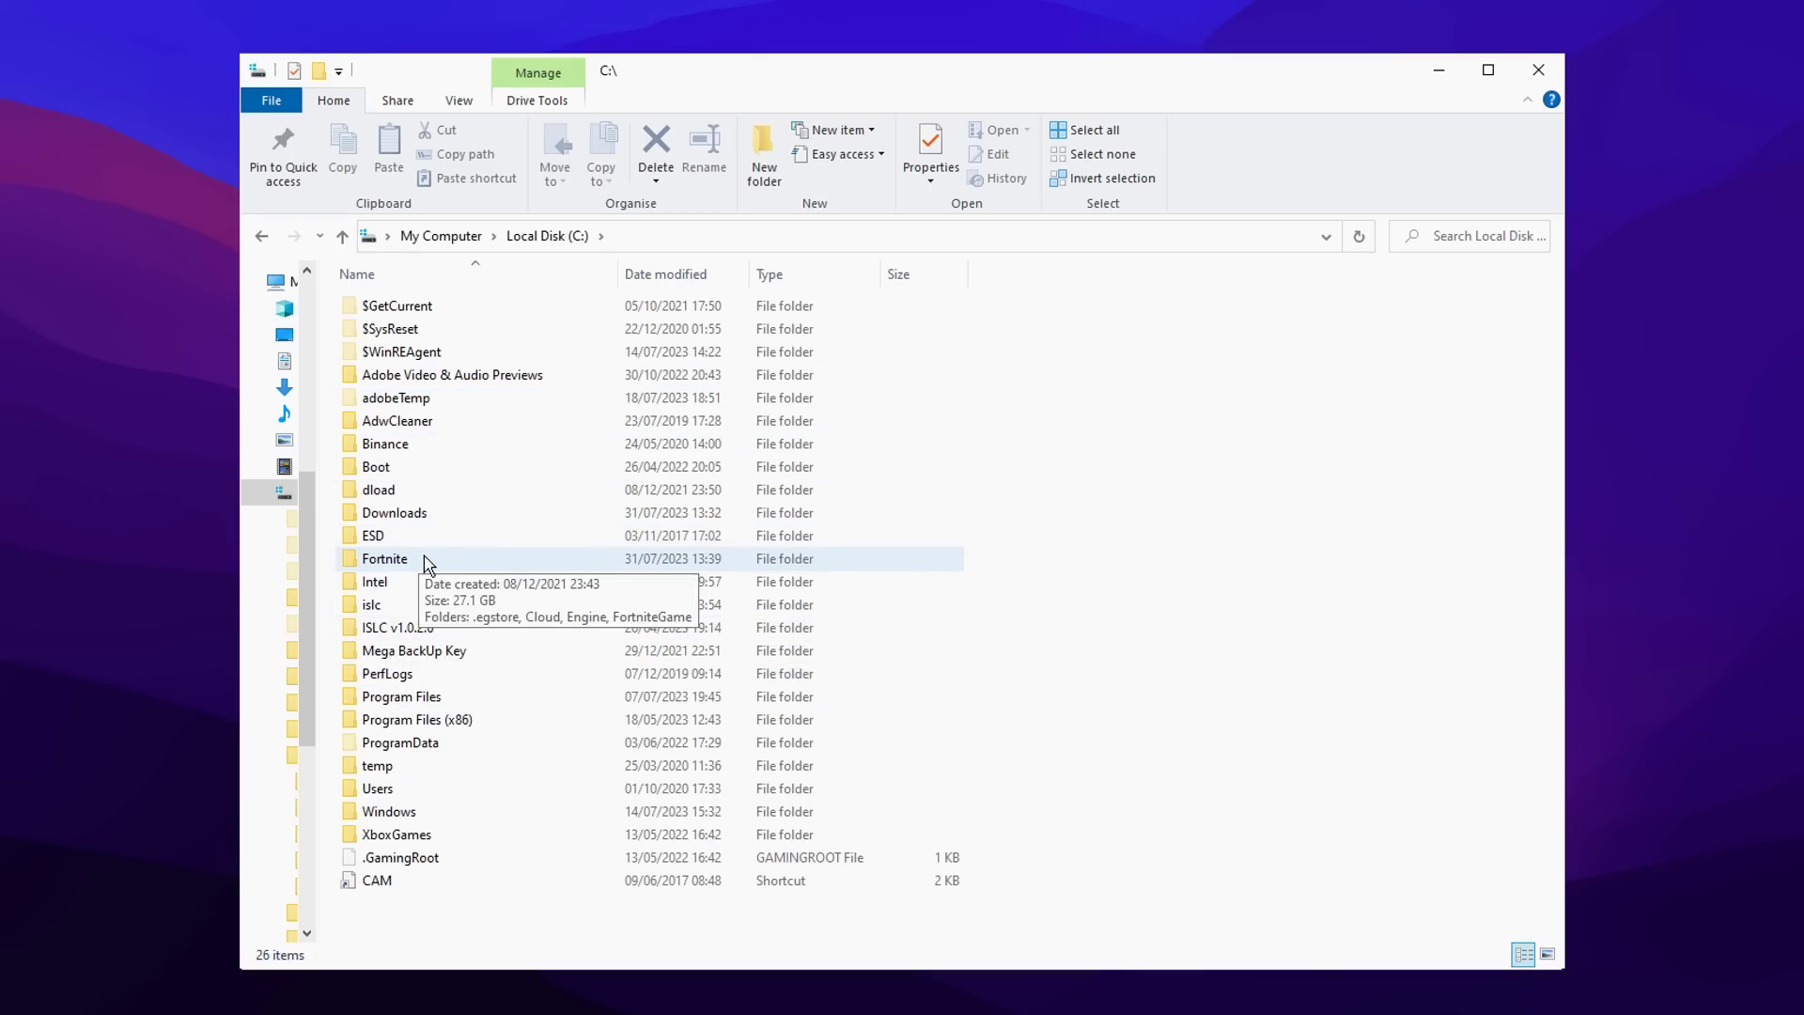
pyautogui.doubleClick(489, 564)
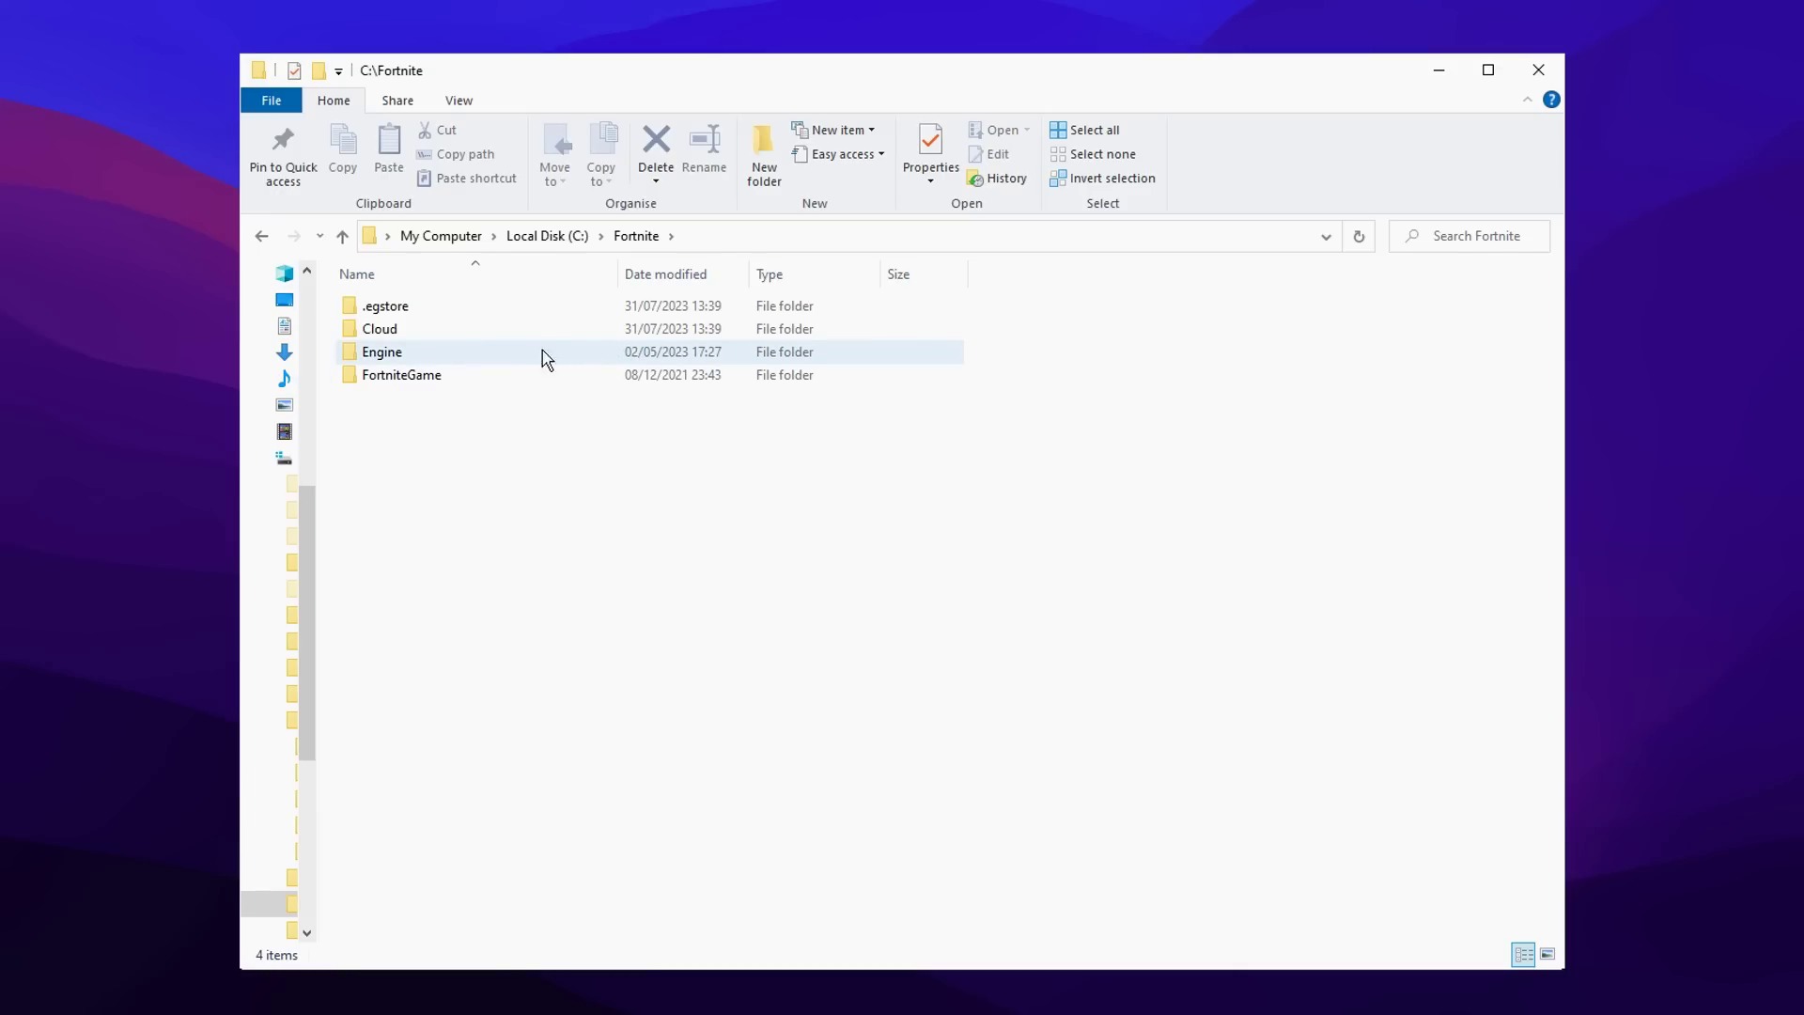
pyautogui.doubleClick(488, 377)
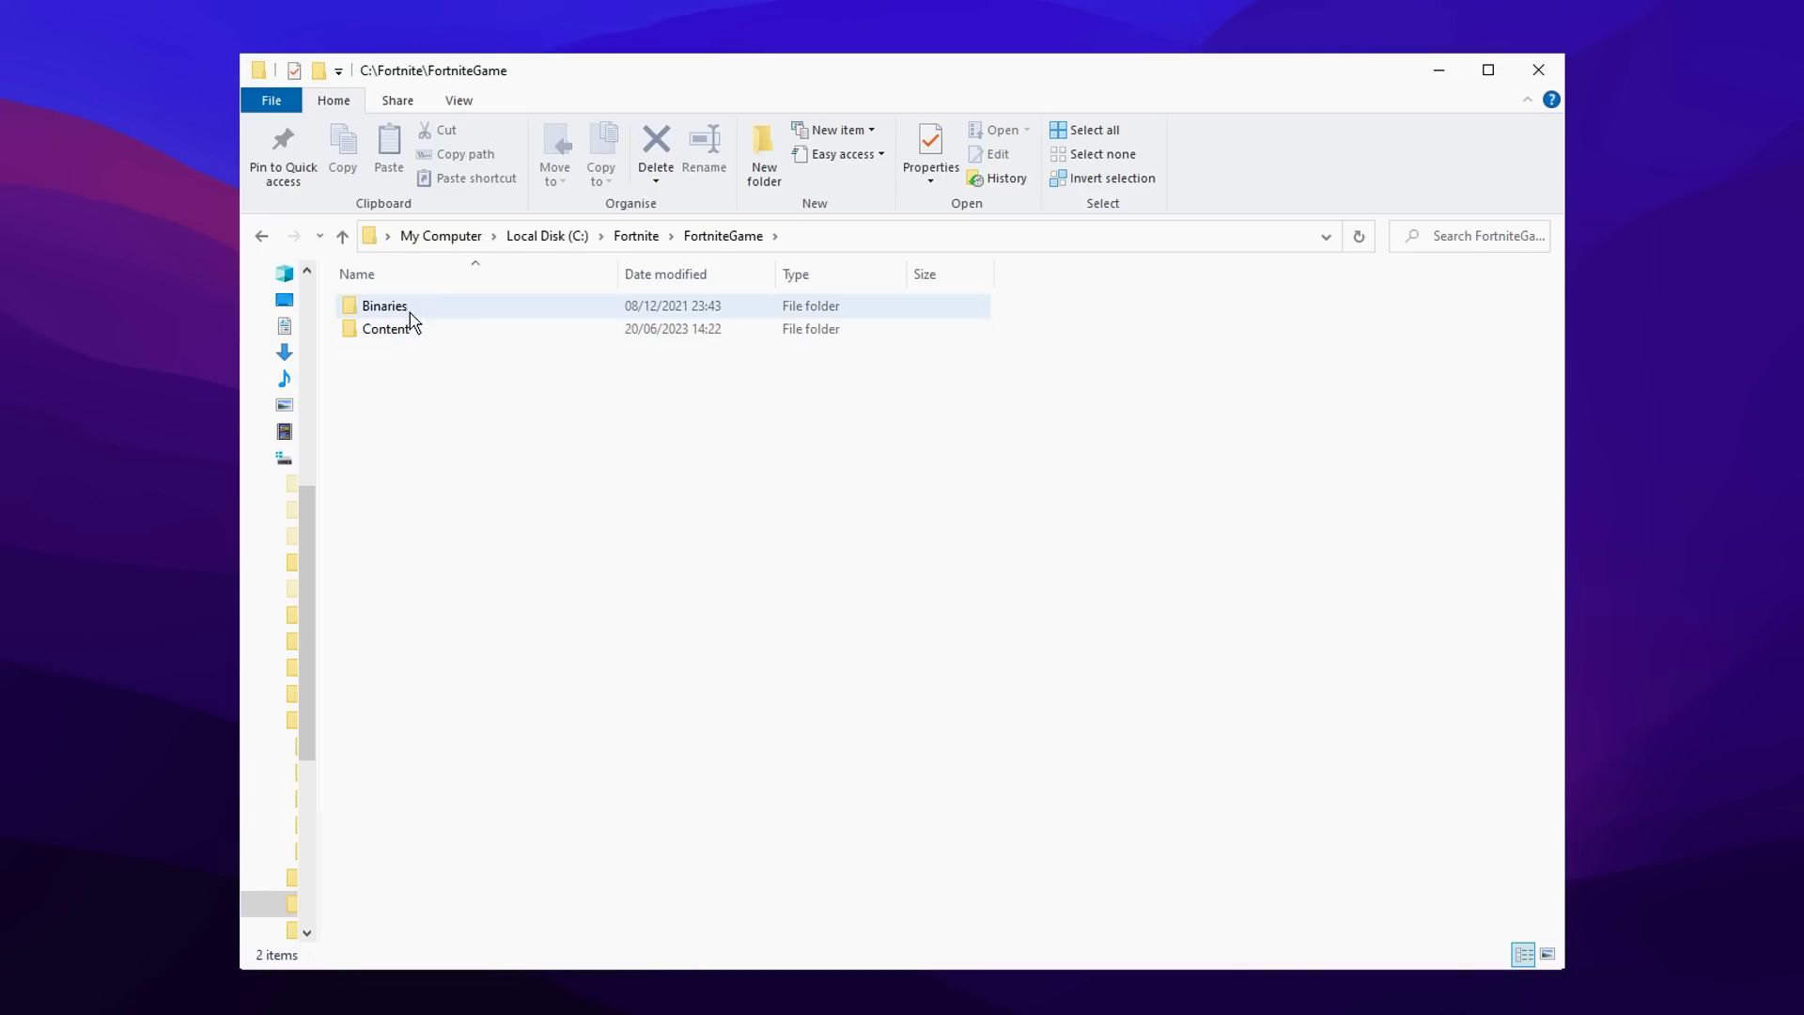
pyautogui.doubleClick(498, 308)
pyautogui.doubleClick(460, 339)
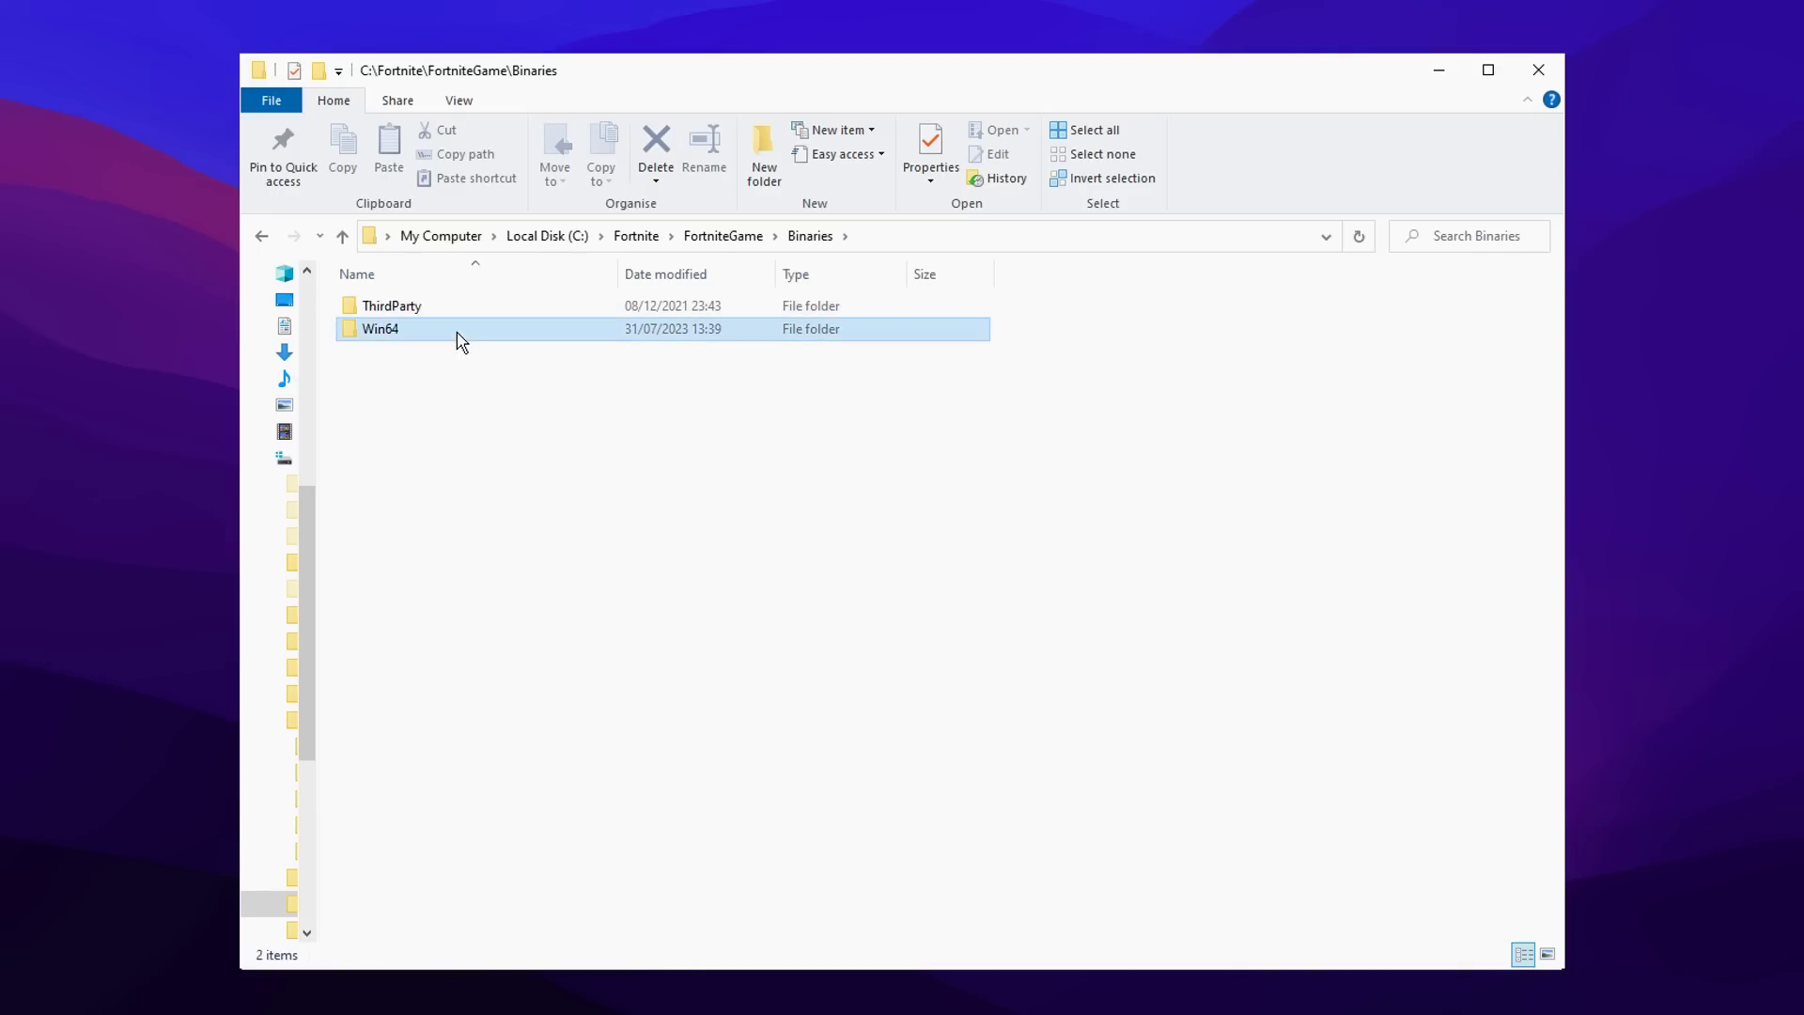
pyautogui.scroll(-12, 696, 449)
pyautogui.scroll(-3, 696, 450)
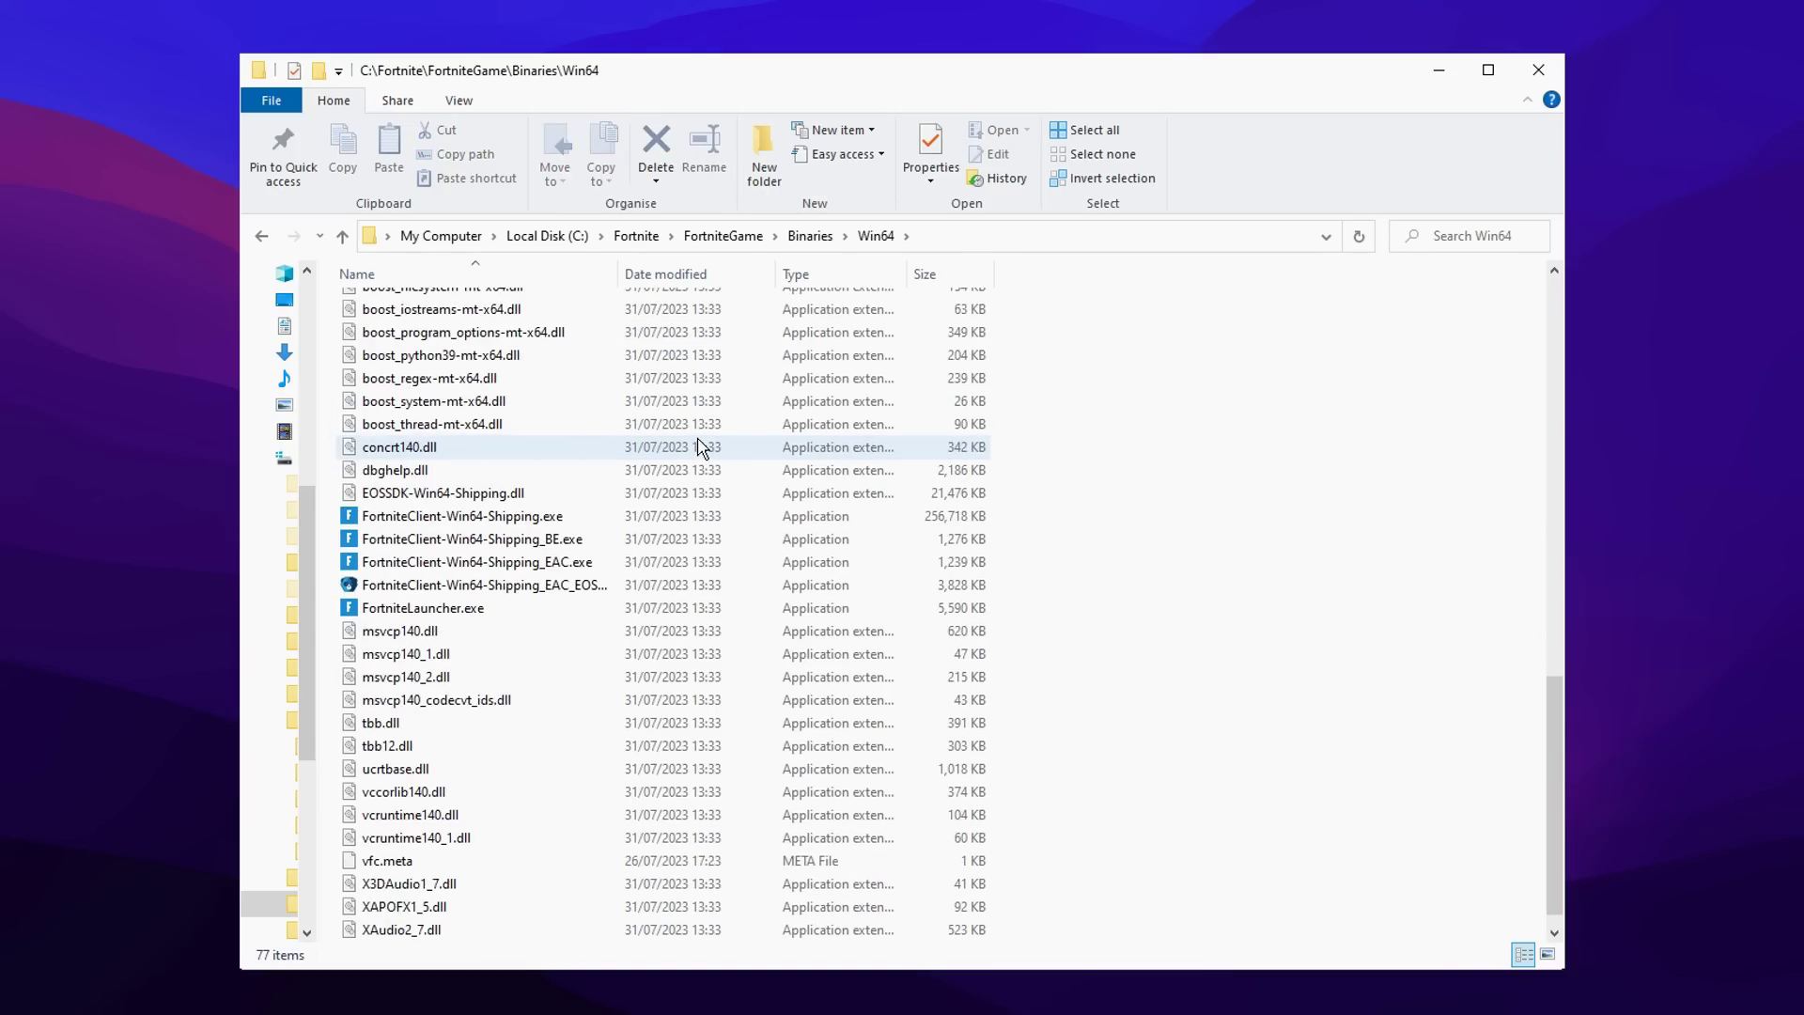
# Apply the compatibility settings of FortniteClient-Win64-Shipping.exe with Disable full-screen optimisations enabled
pyautogui.click(605, 517)
pyautogui.click(752, 516)
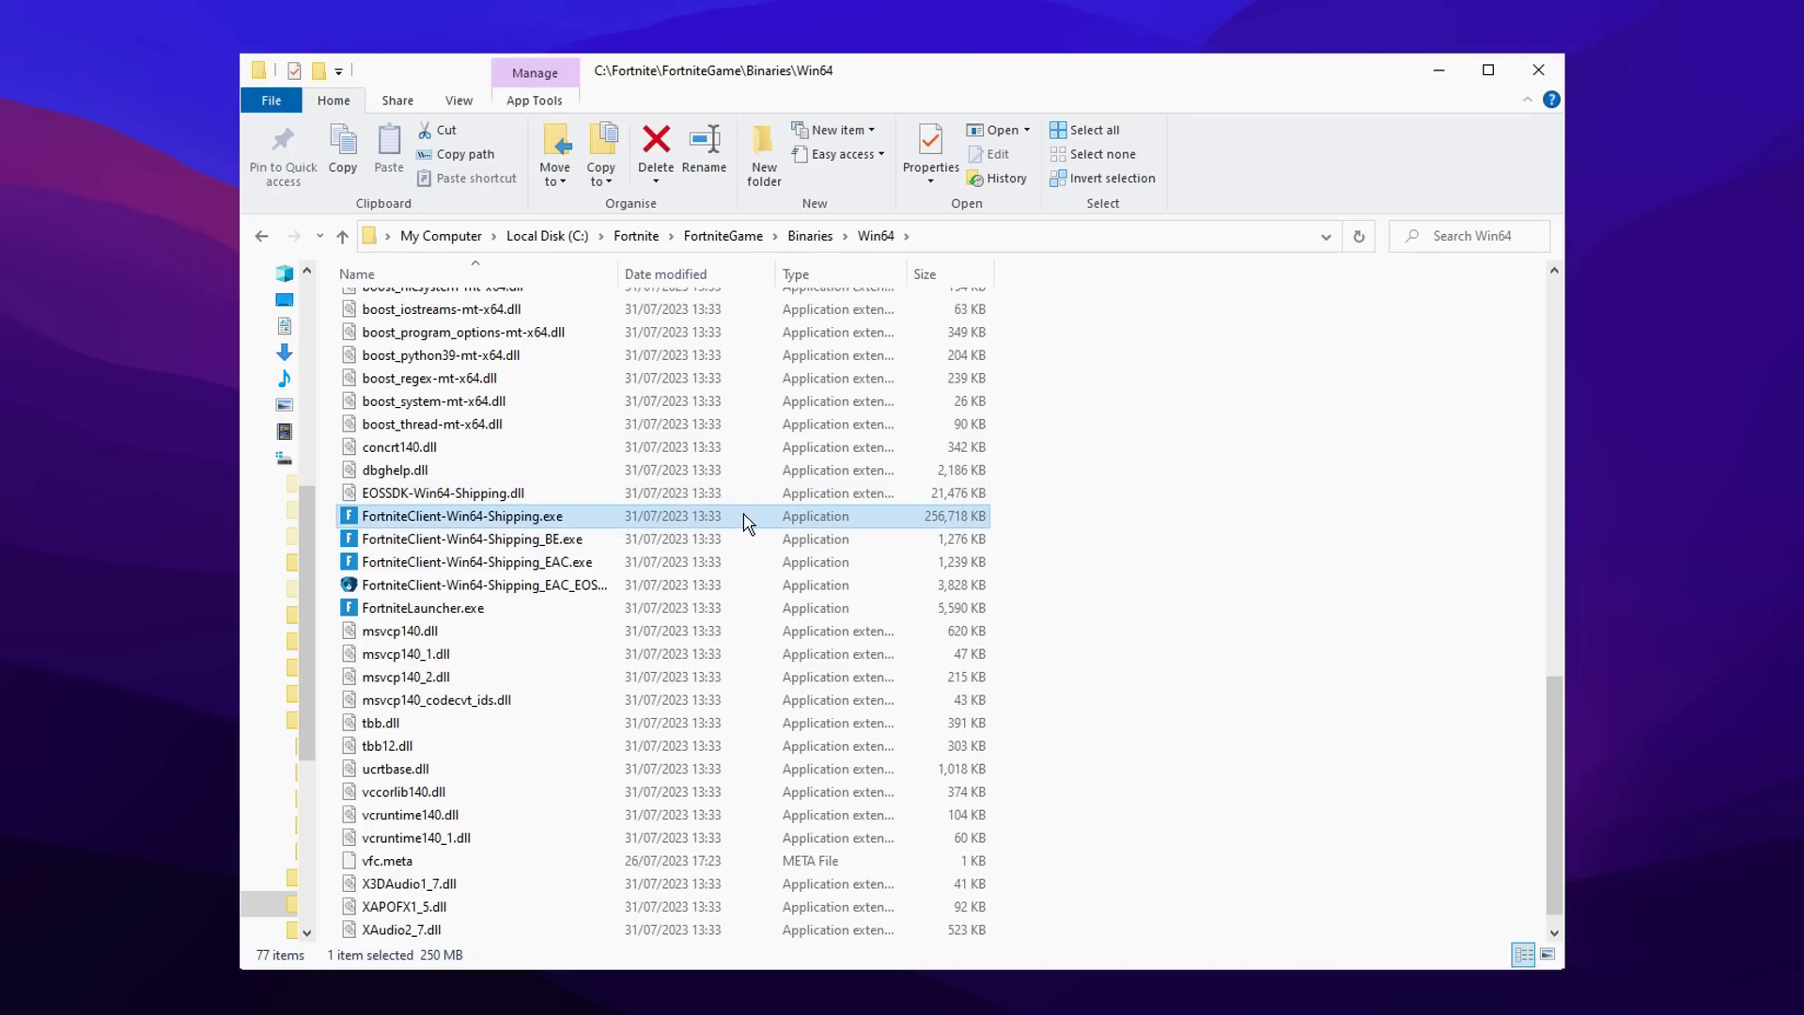
pyautogui.rightClick(747, 520)
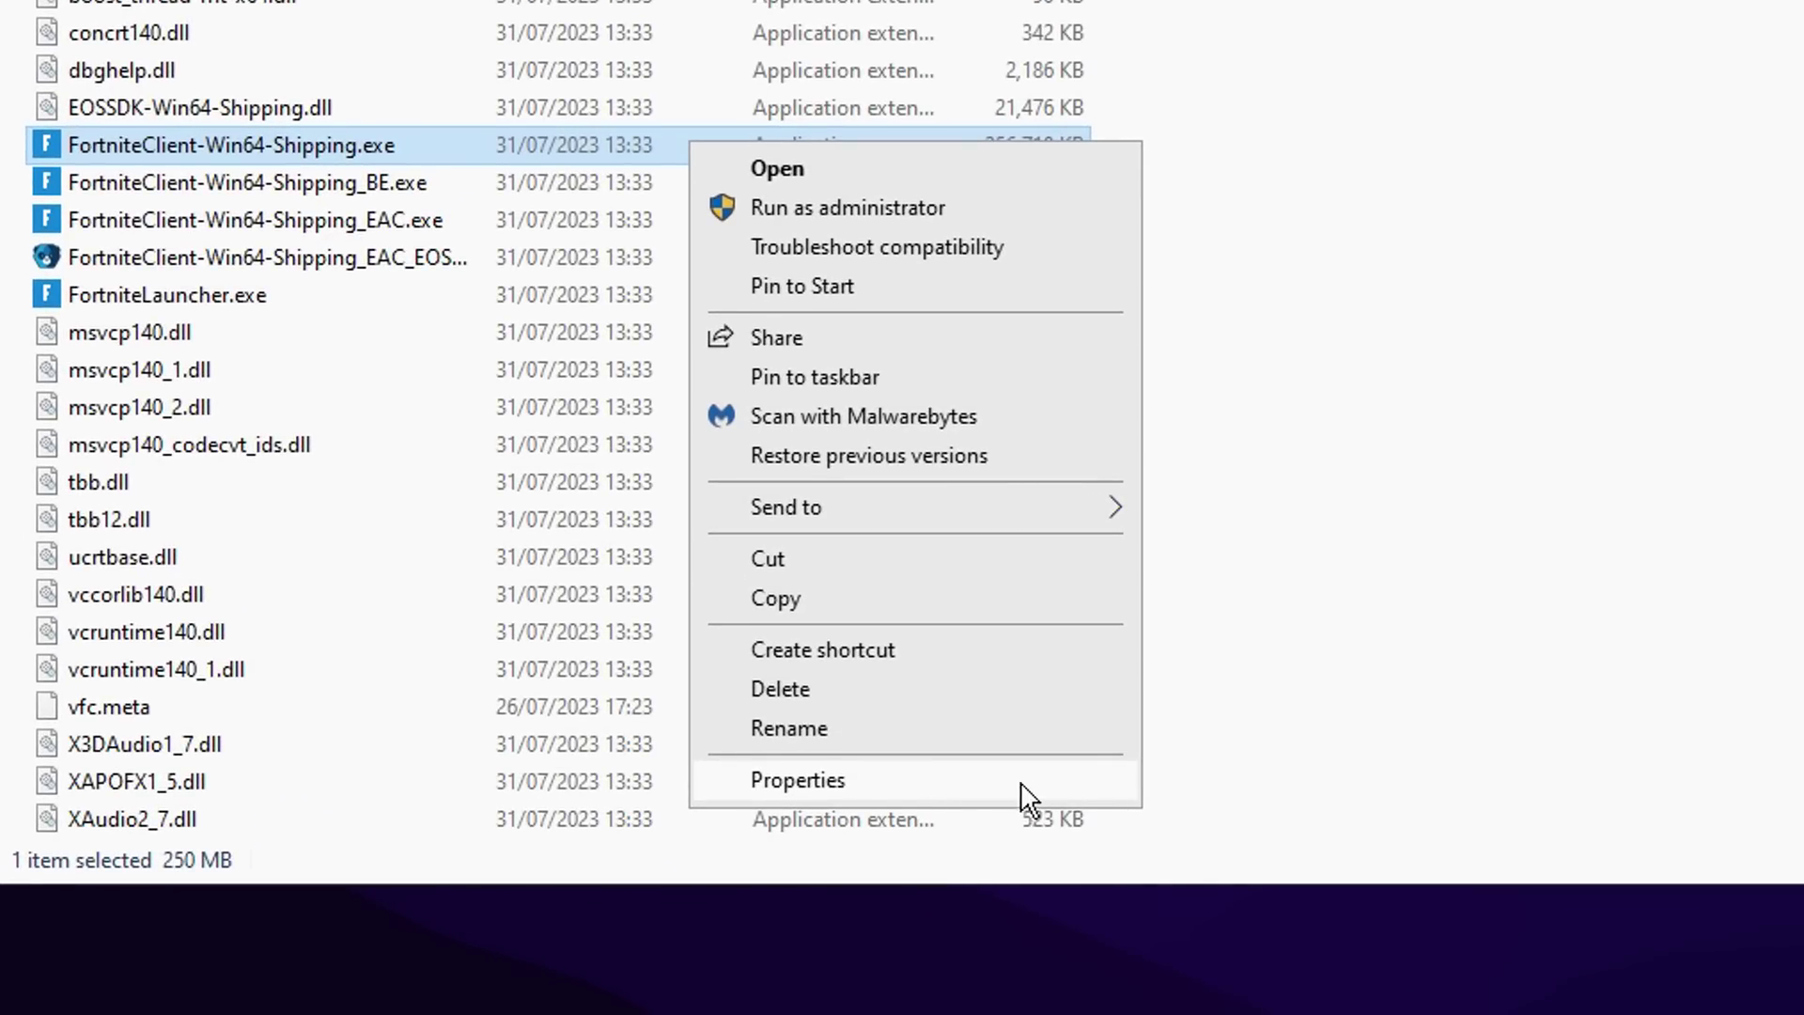
pyautogui.click(1003, 782)
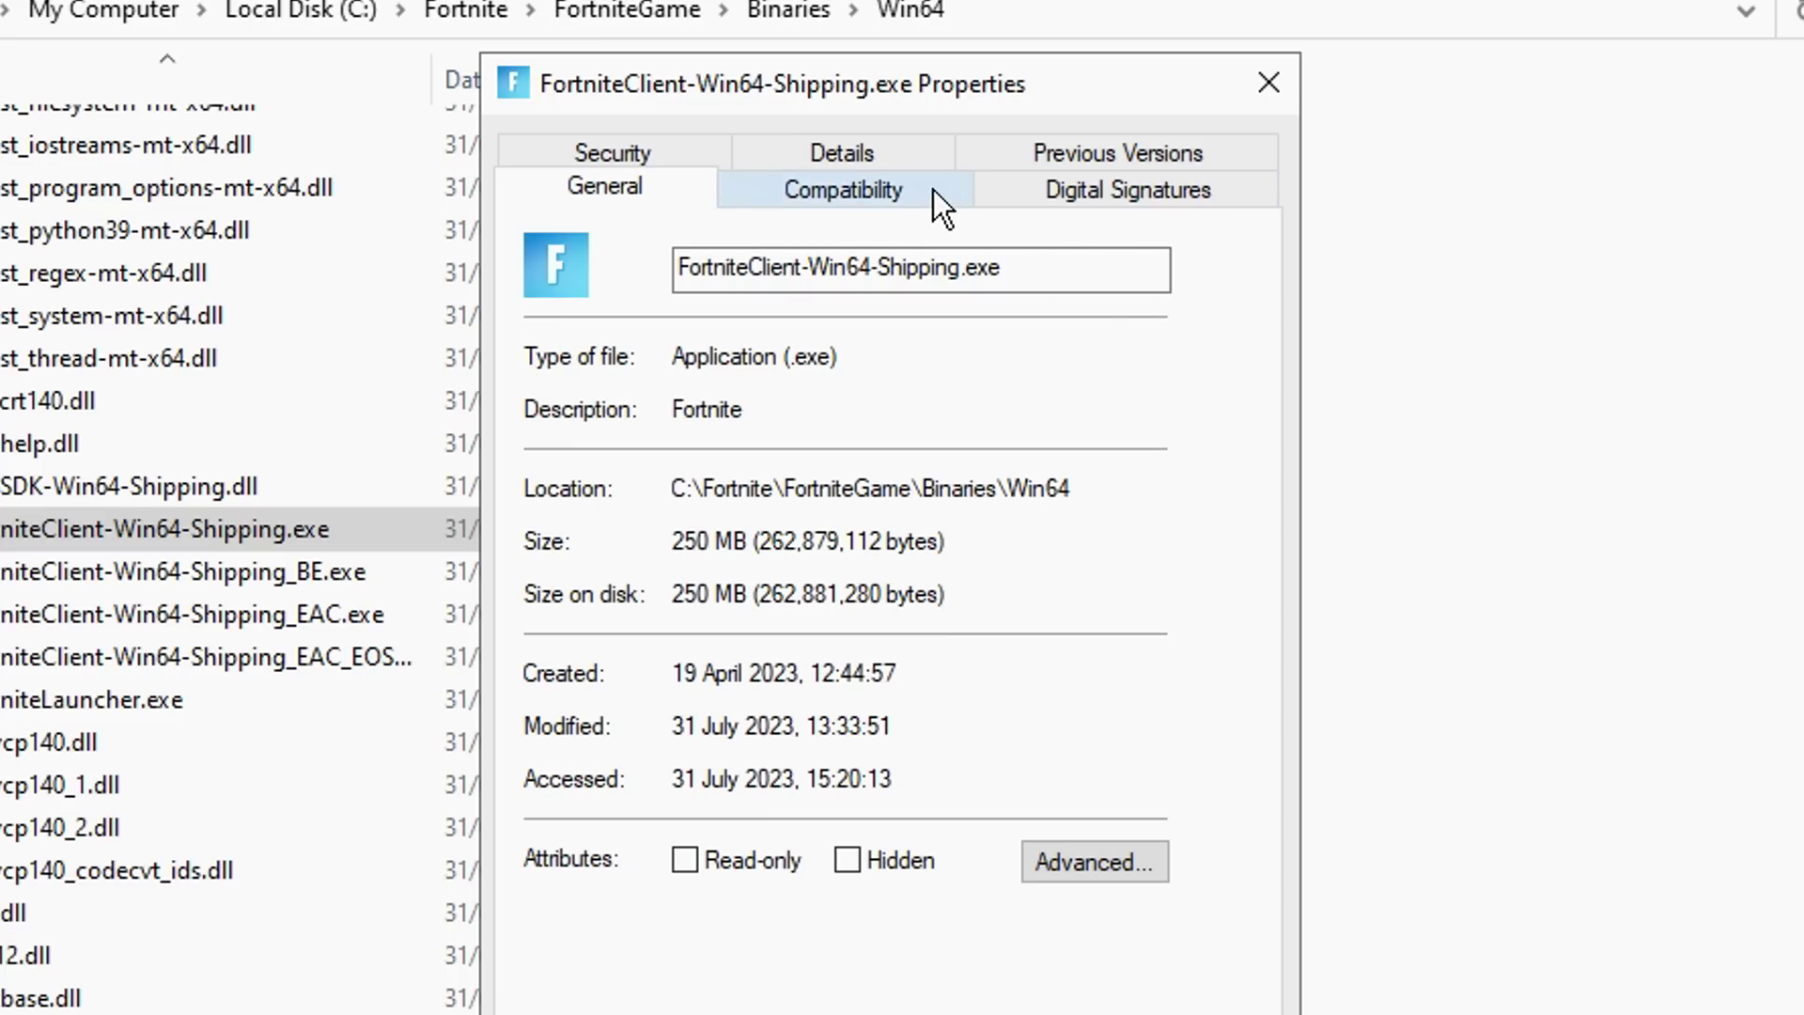
pyautogui.click(893, 190)
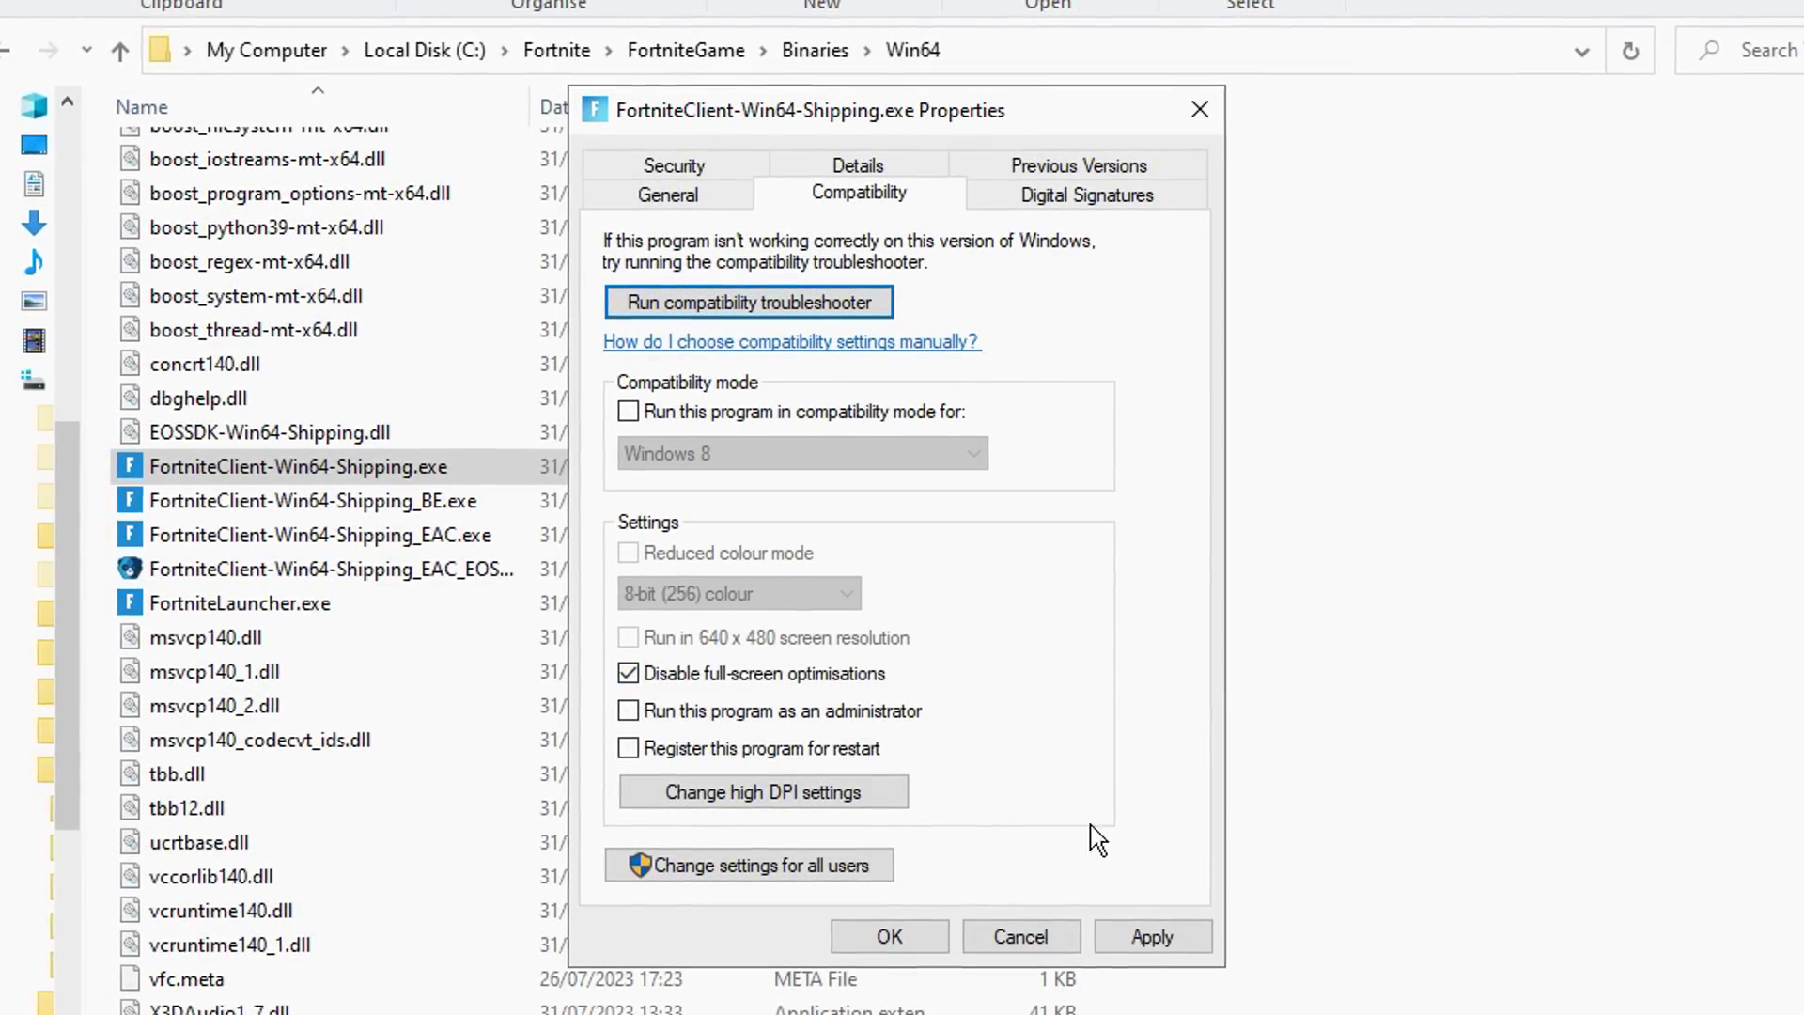
pyautogui.click(1147, 934)
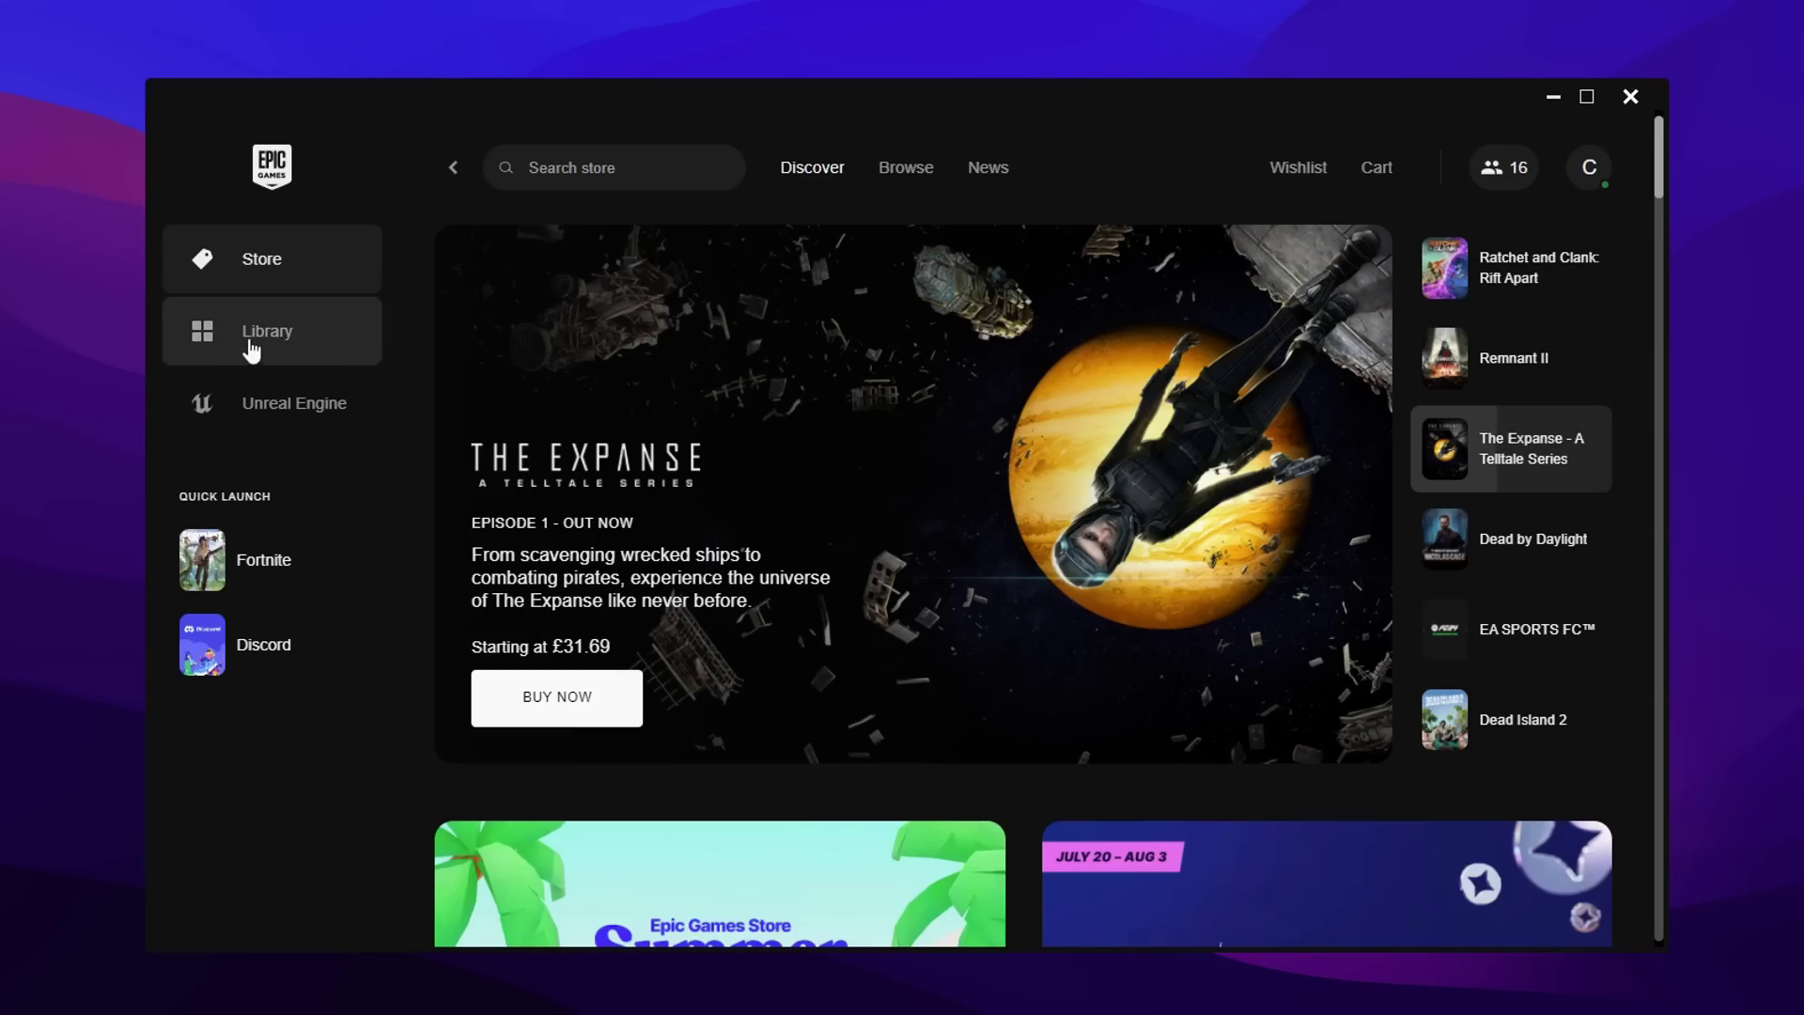
# Switch to the Epic Games Launcher and verify Fortnite's installed files from the game's management options in the library
pyautogui.click(315, 353)
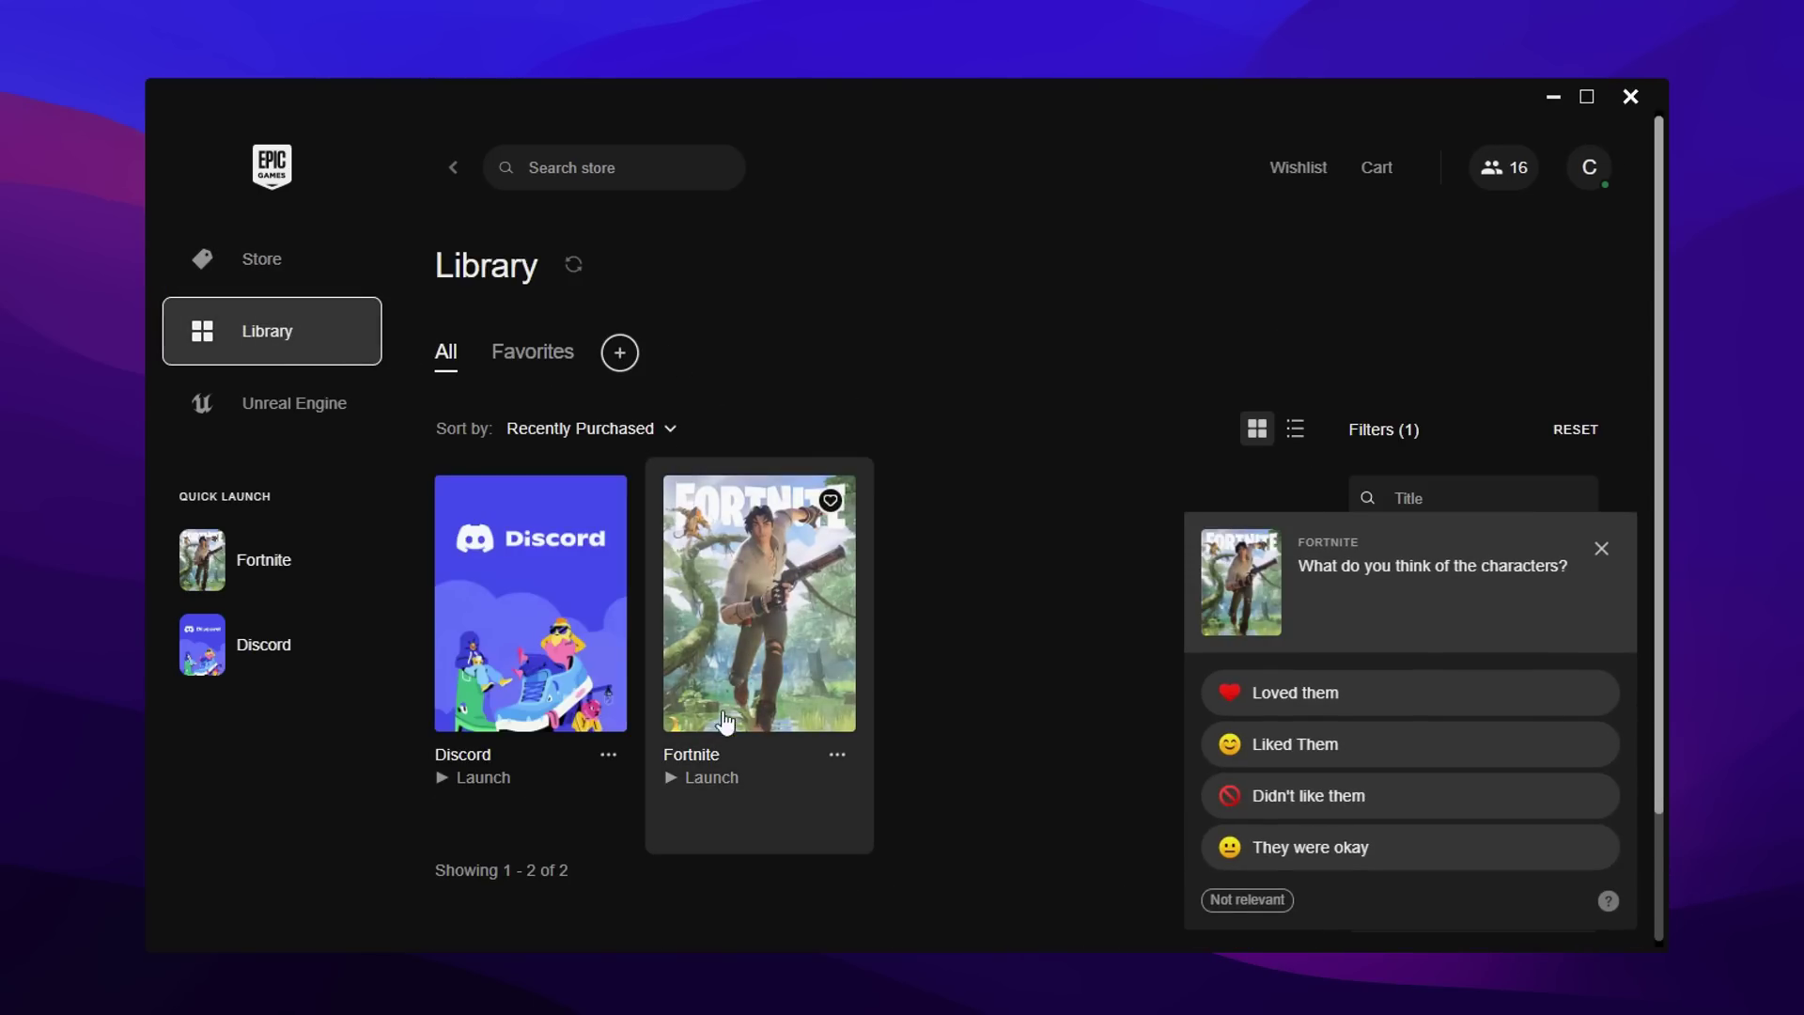
pyautogui.click(835, 757)
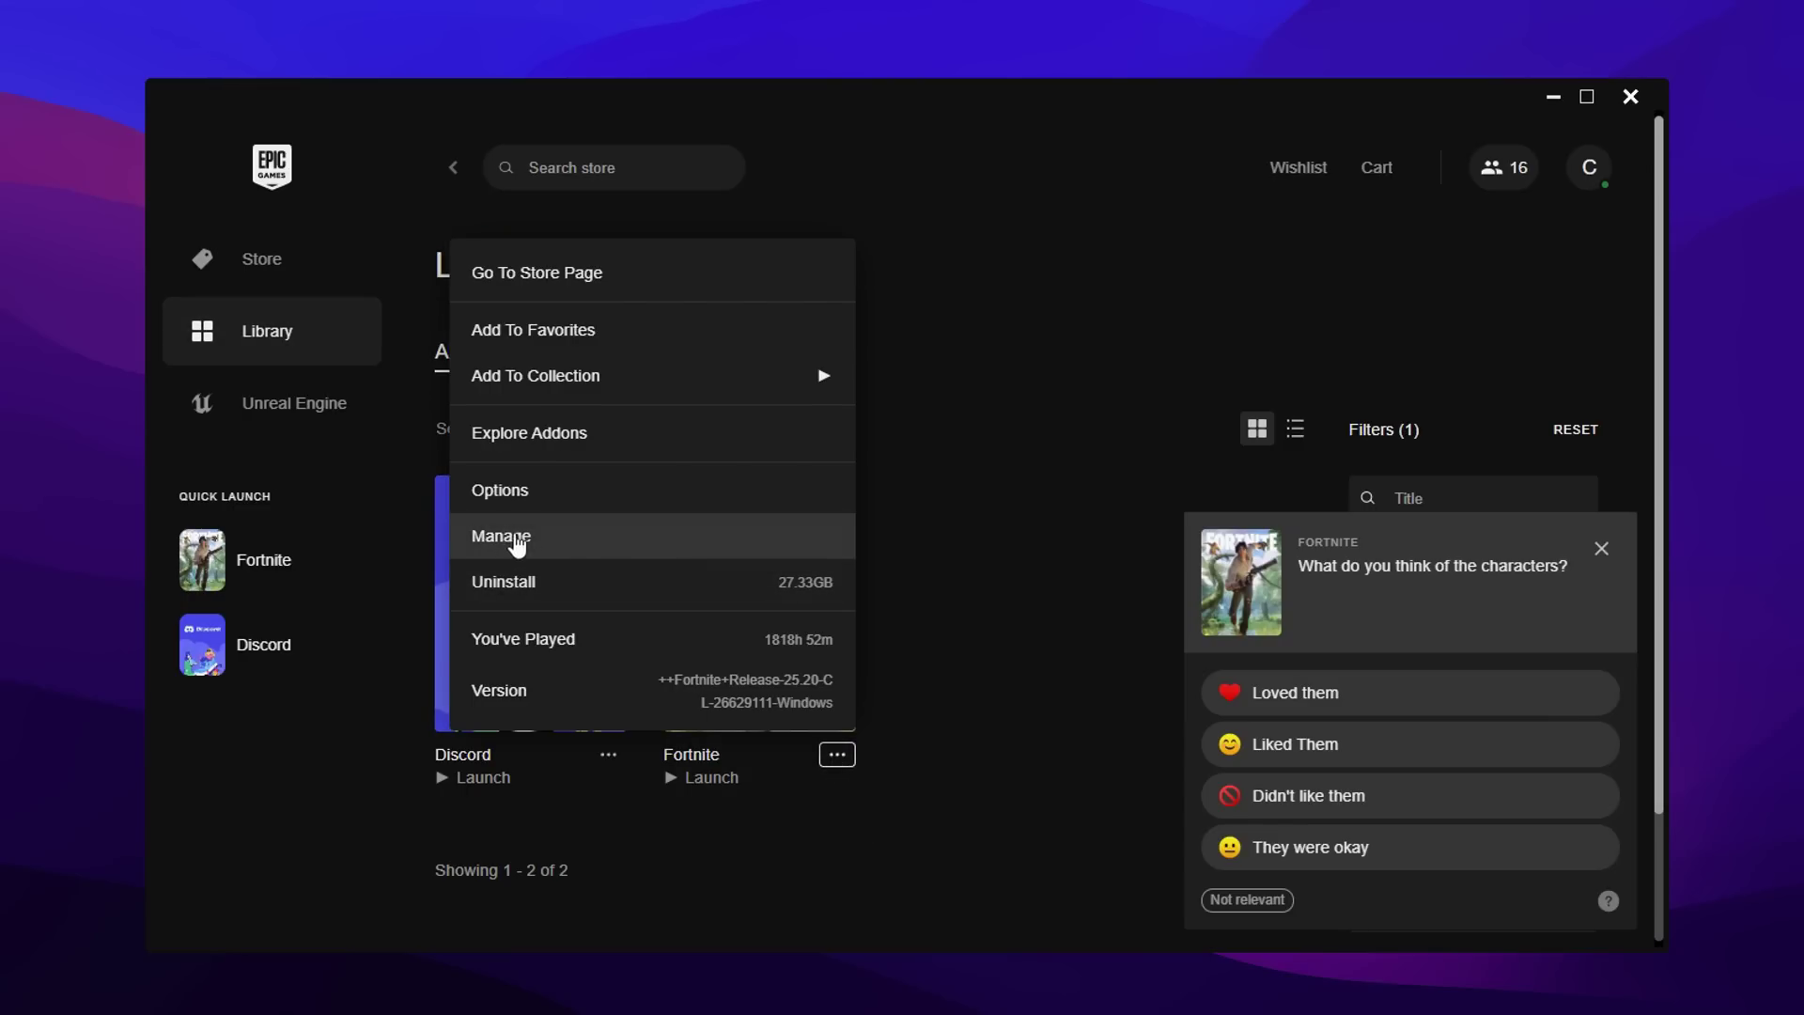
pyautogui.click(620, 537)
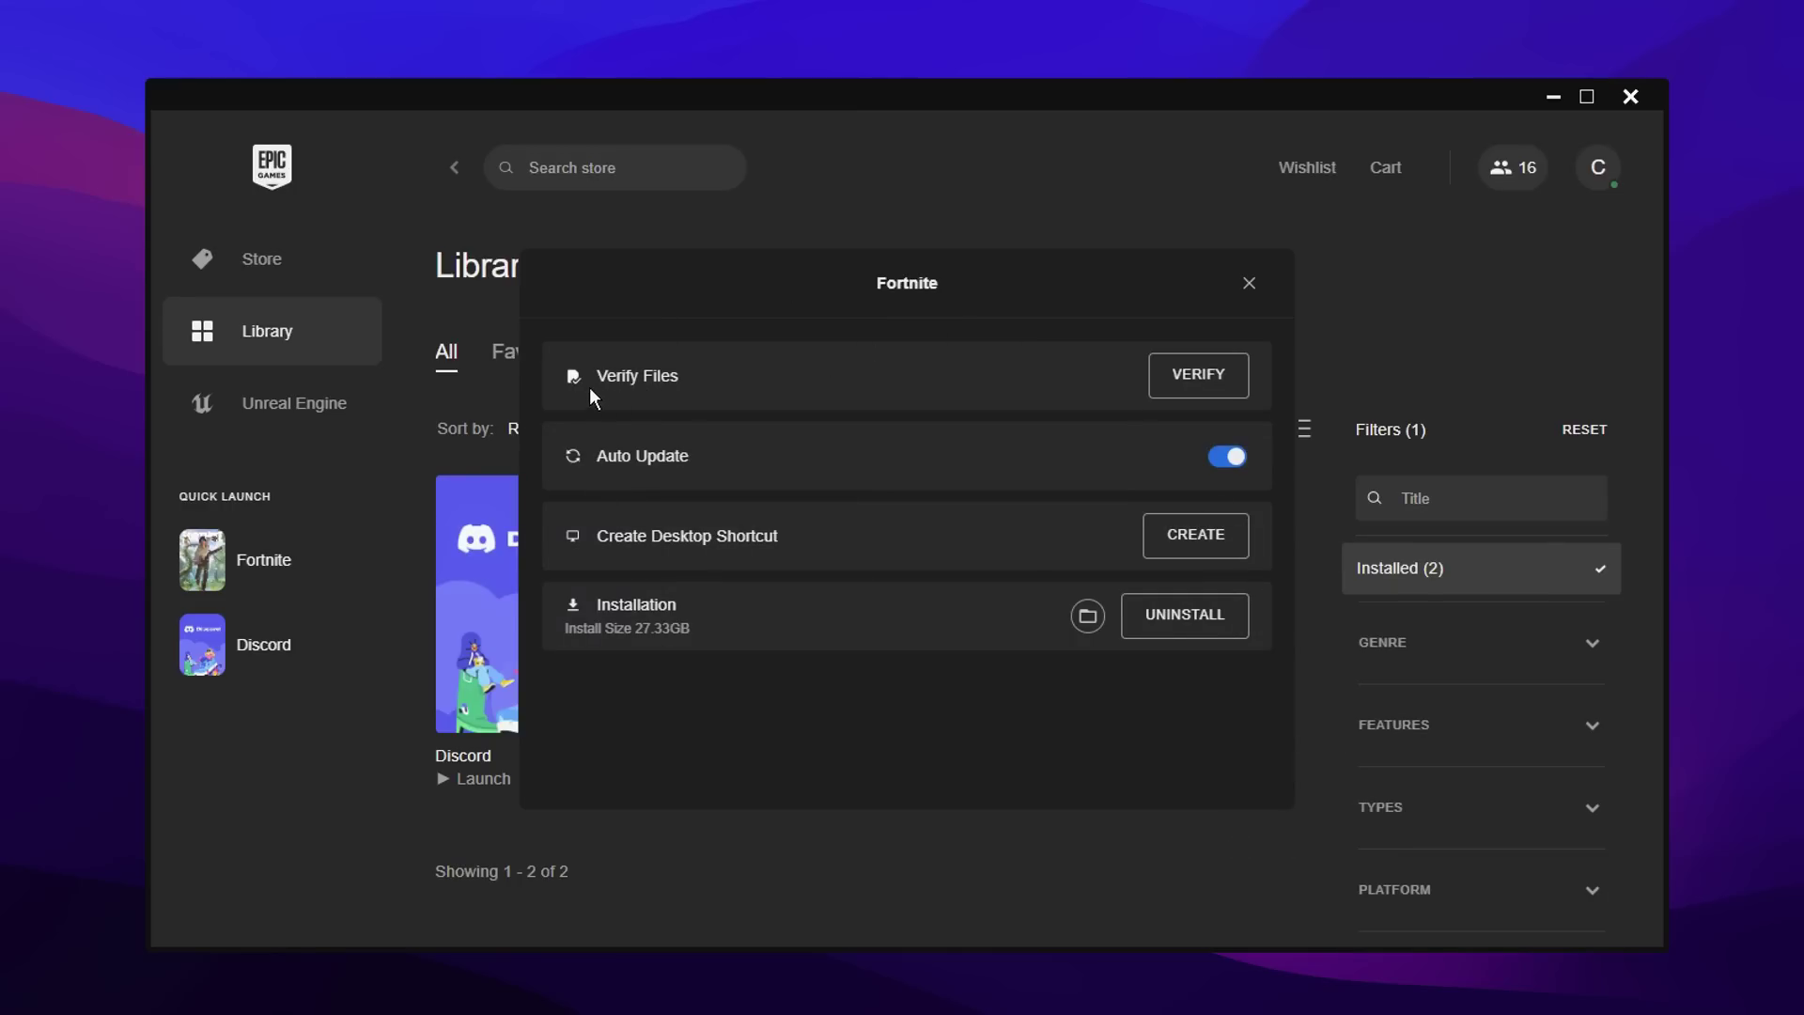
pyautogui.click(1200, 376)
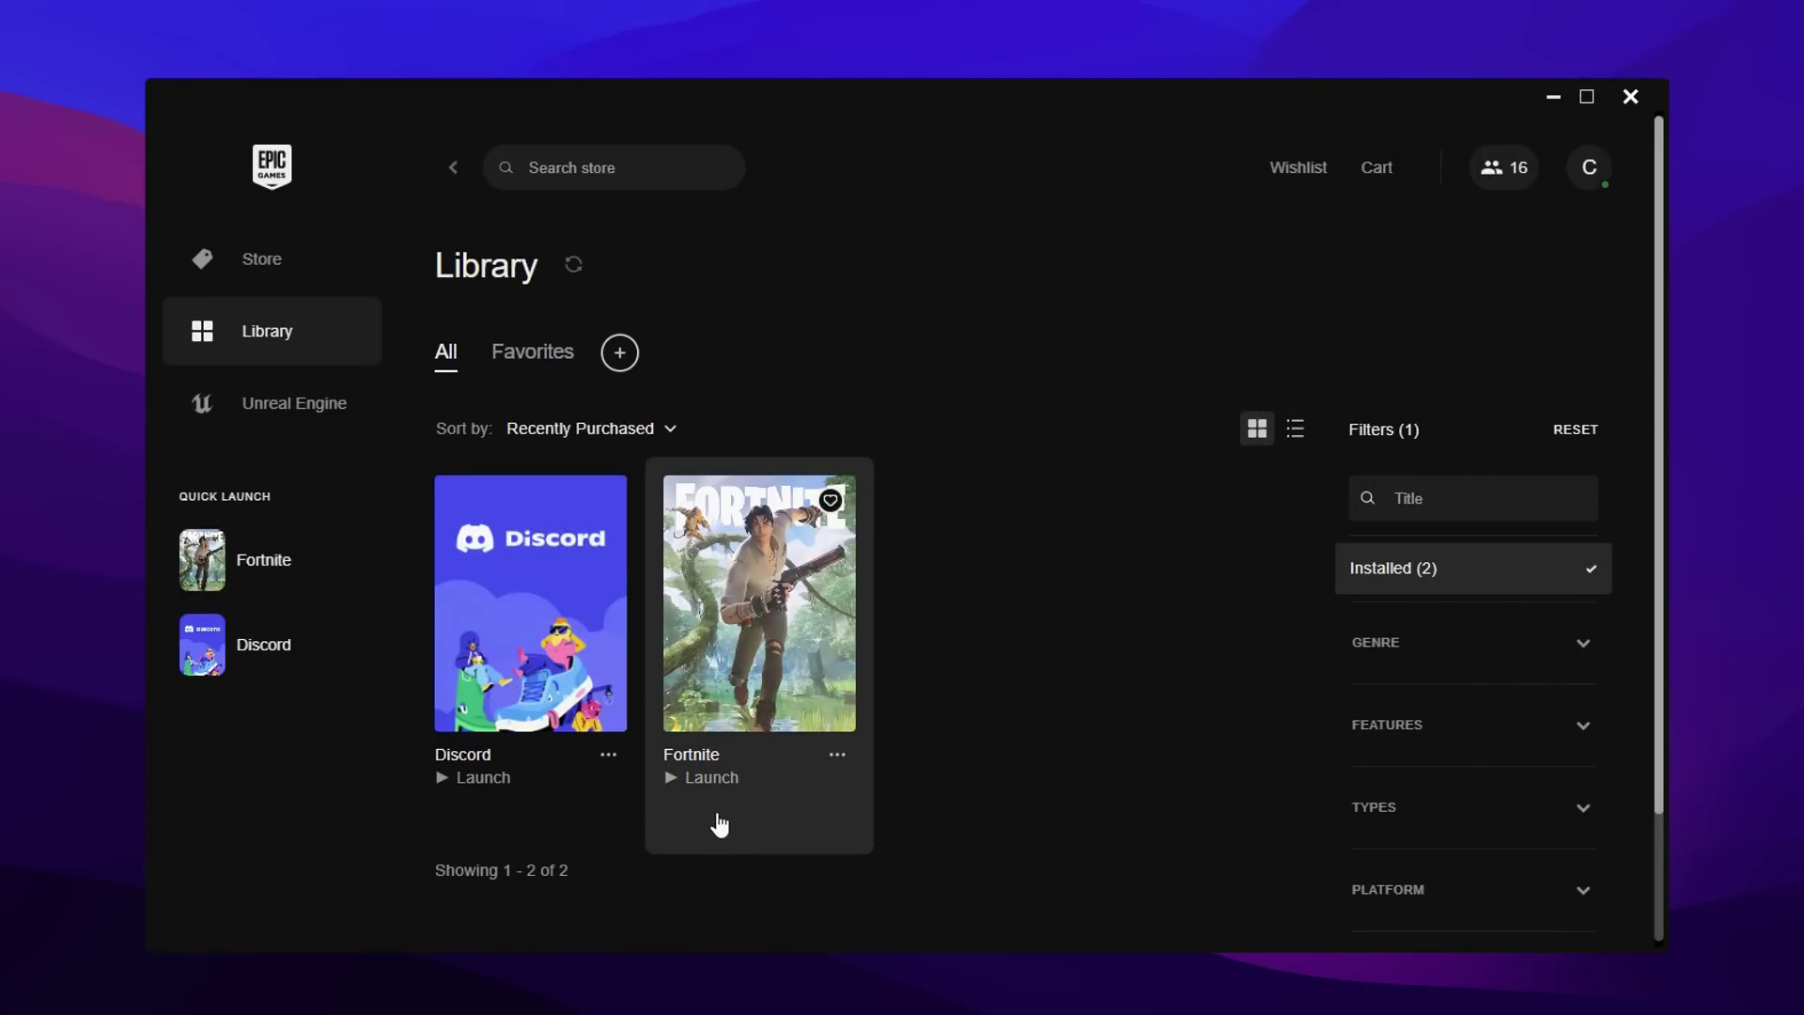
# Launch Fortnite from the library and show the details of its running process in Task Manager
pyautogui.click(673, 780)
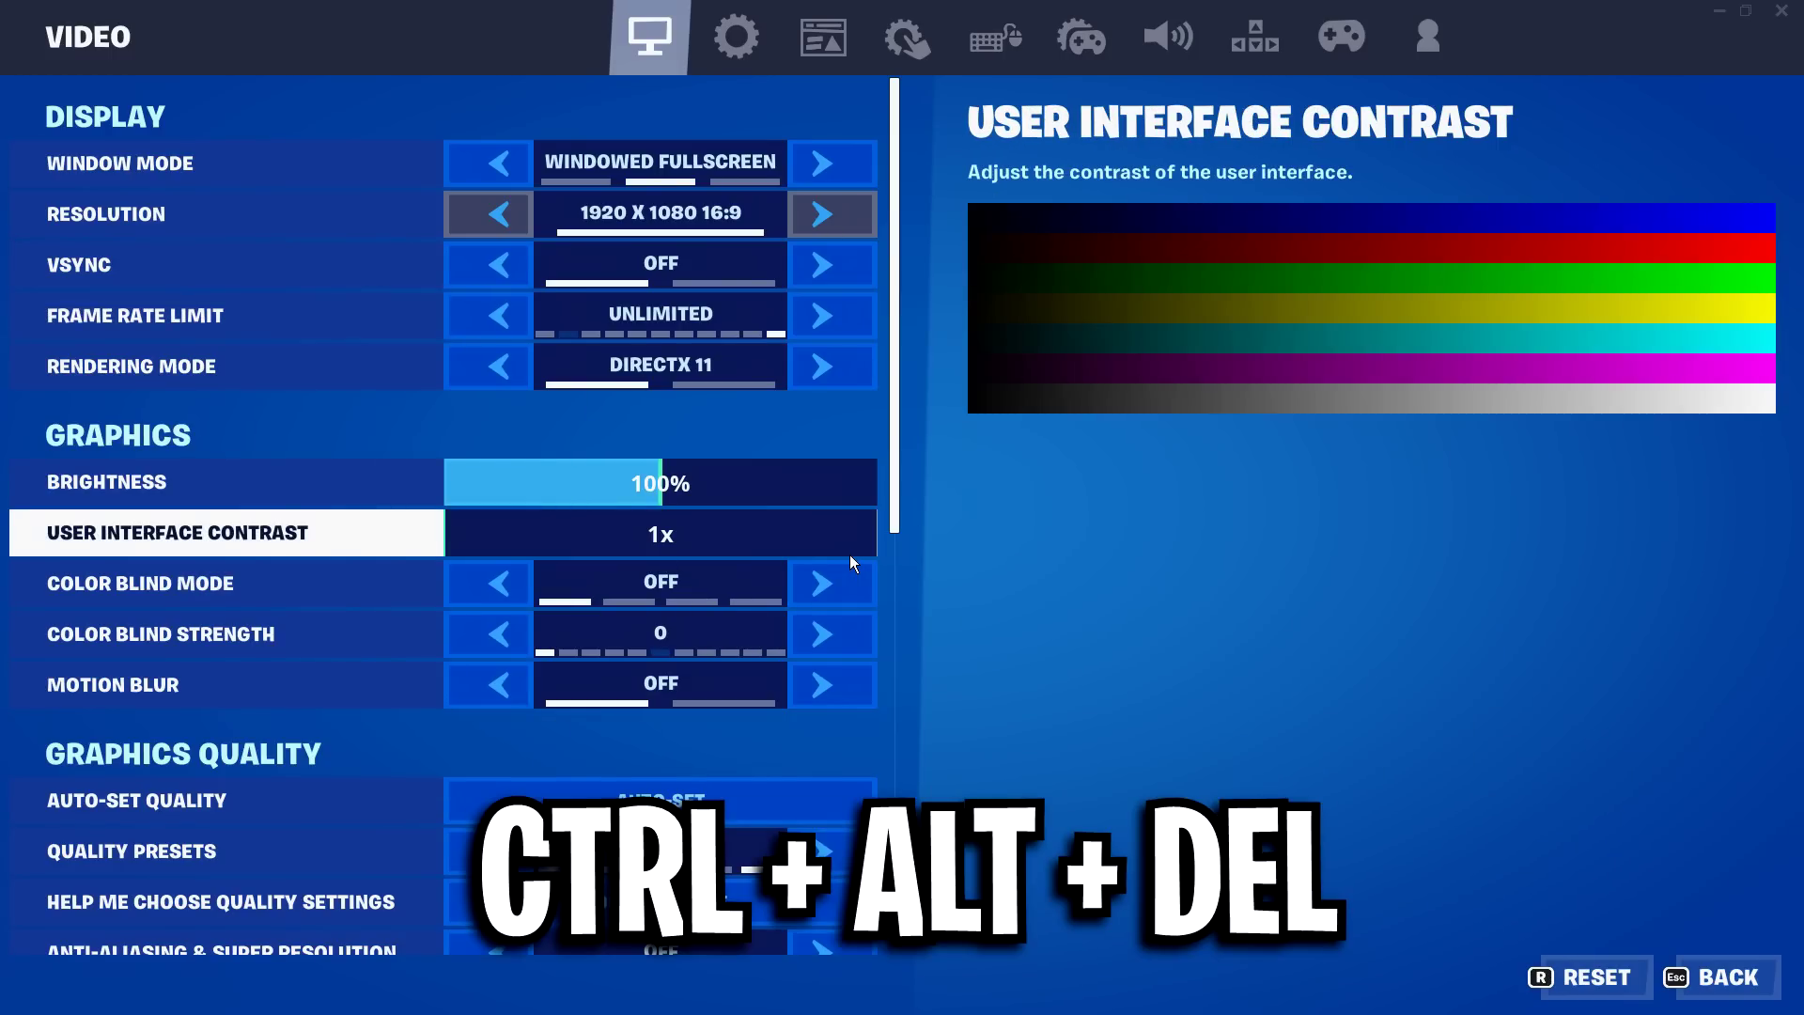
pyautogui.hotkey('ctrl', 'alt', 'Delete')
pyautogui.click(880, 524)
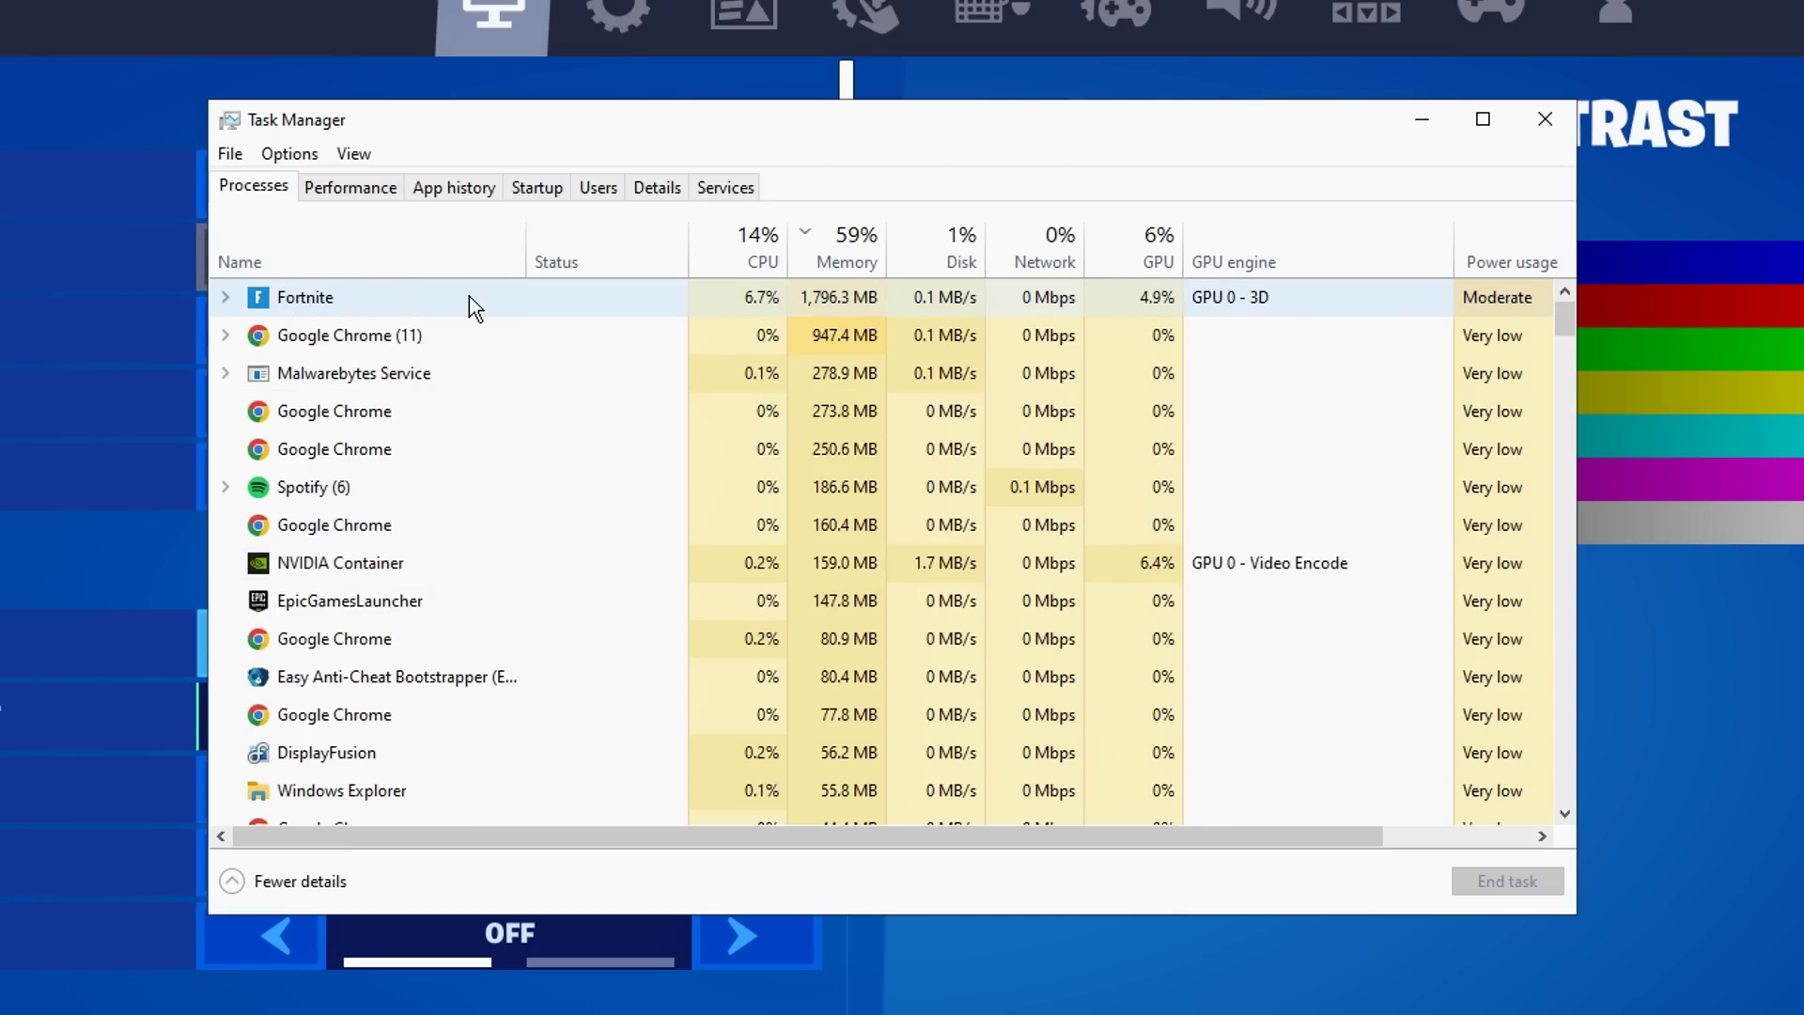
pyautogui.rightClick(420, 295)
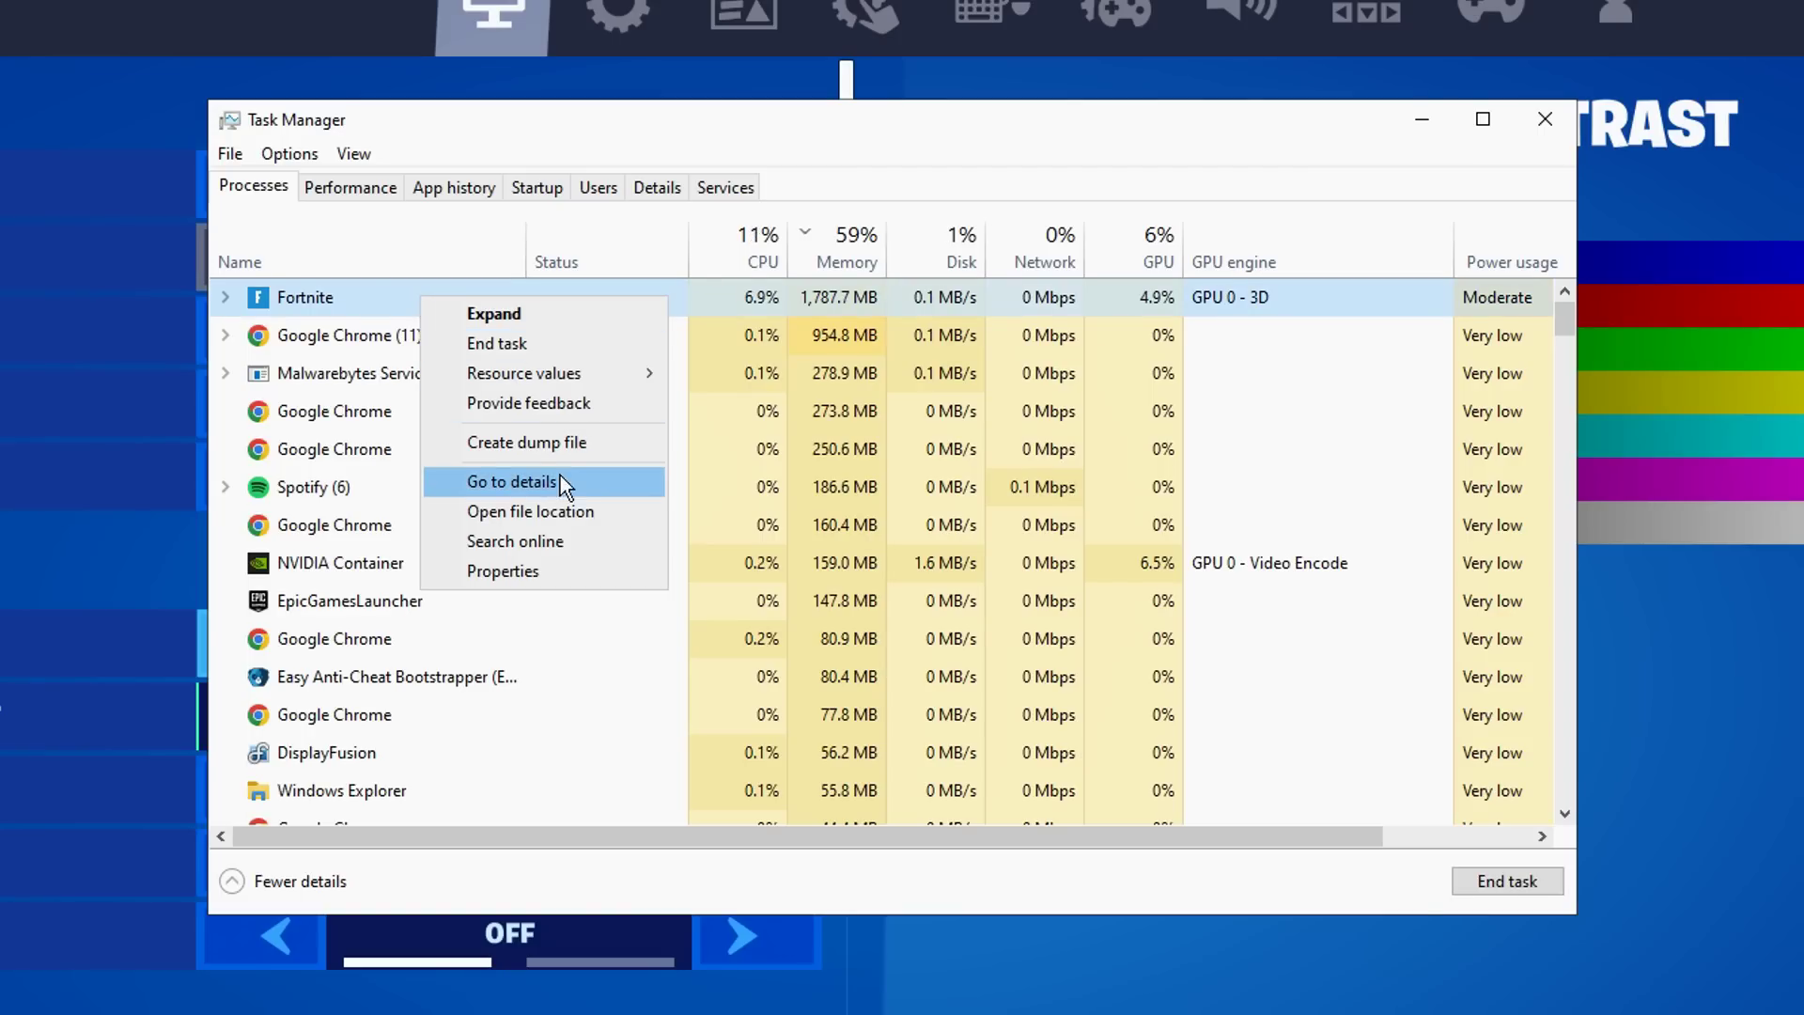
pyautogui.click(591, 499)
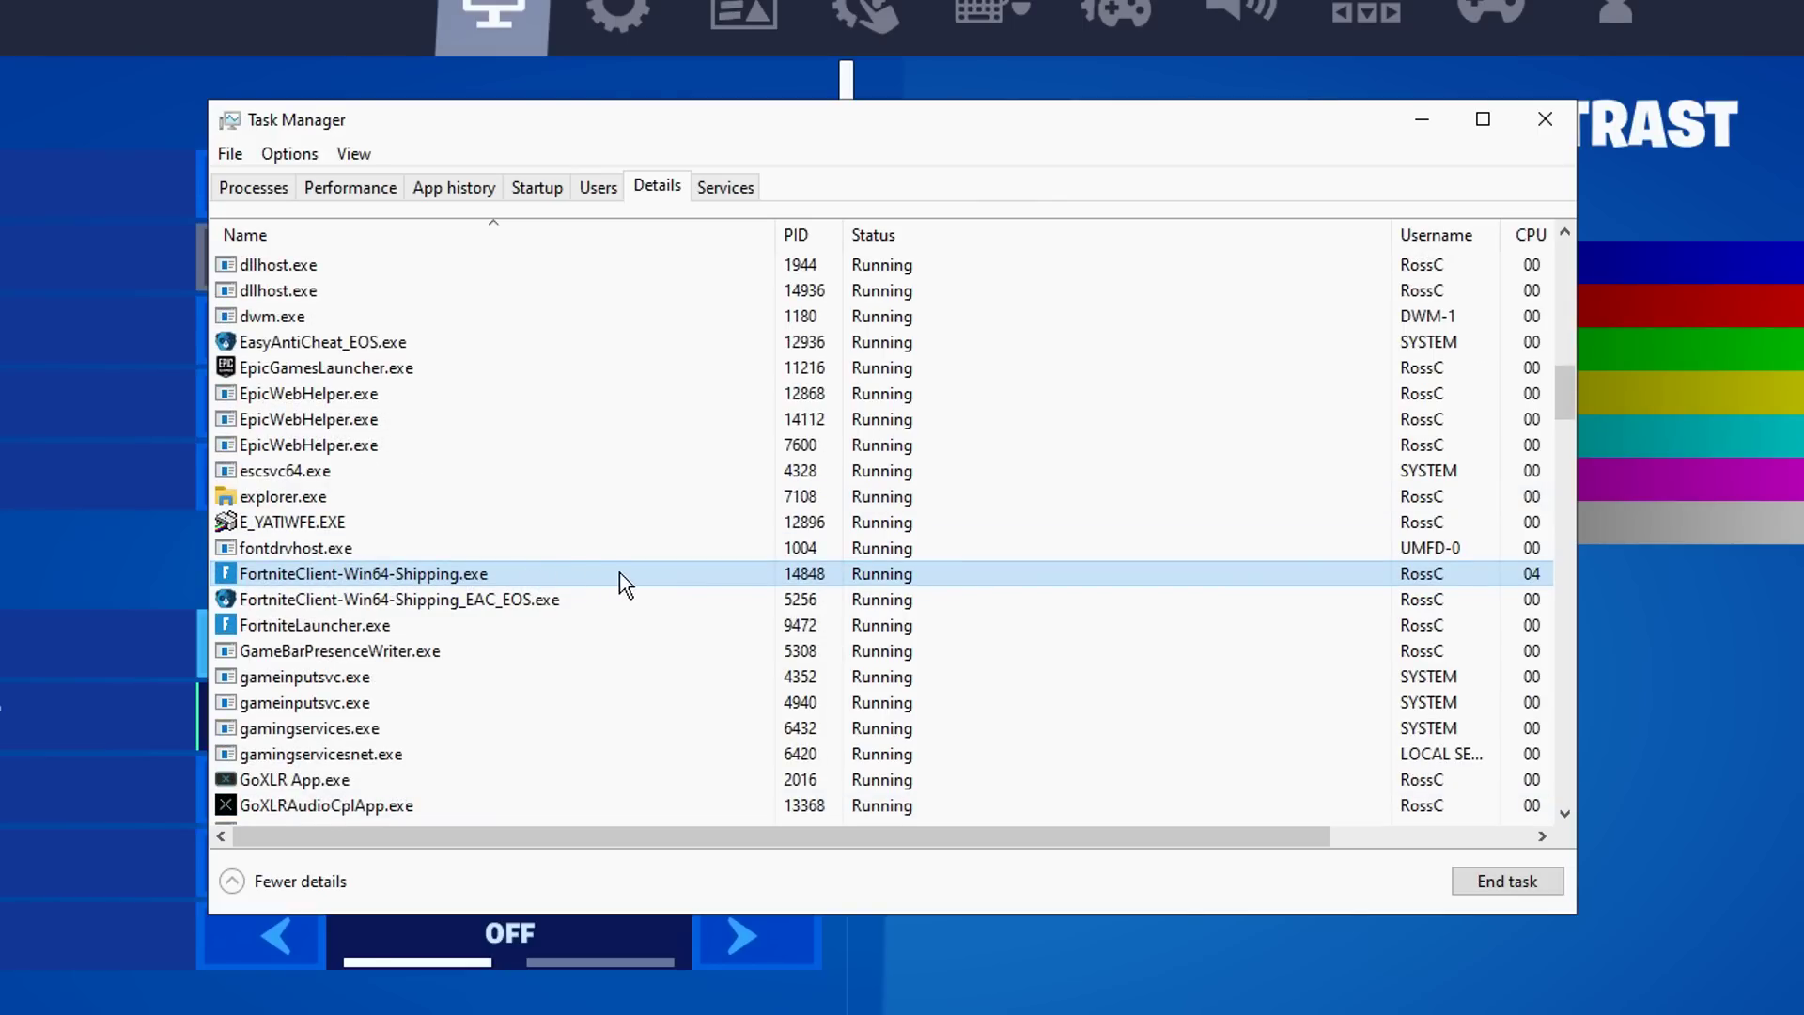
# Set the priority of the FortniteClient-Win64-Shipping.exe process to High
pyautogui.rightClick(645, 575)
pyautogui.moveTo(797, 690)
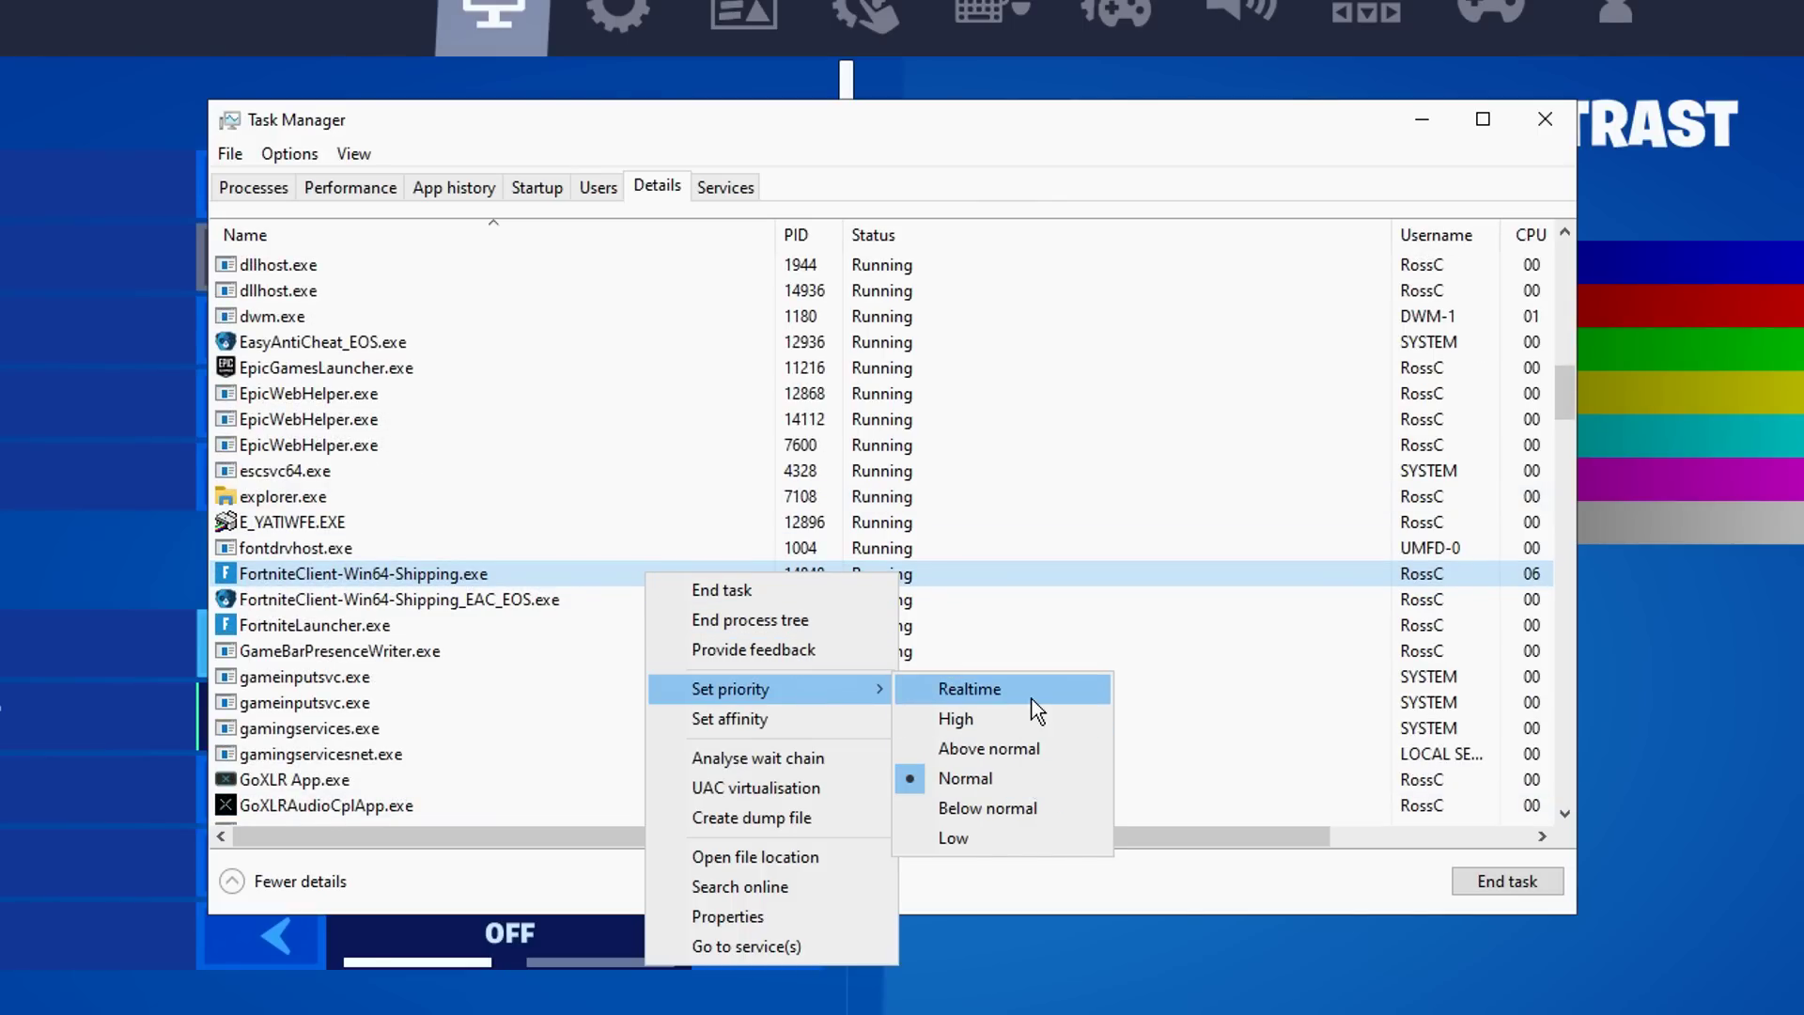
pyautogui.click(968, 719)
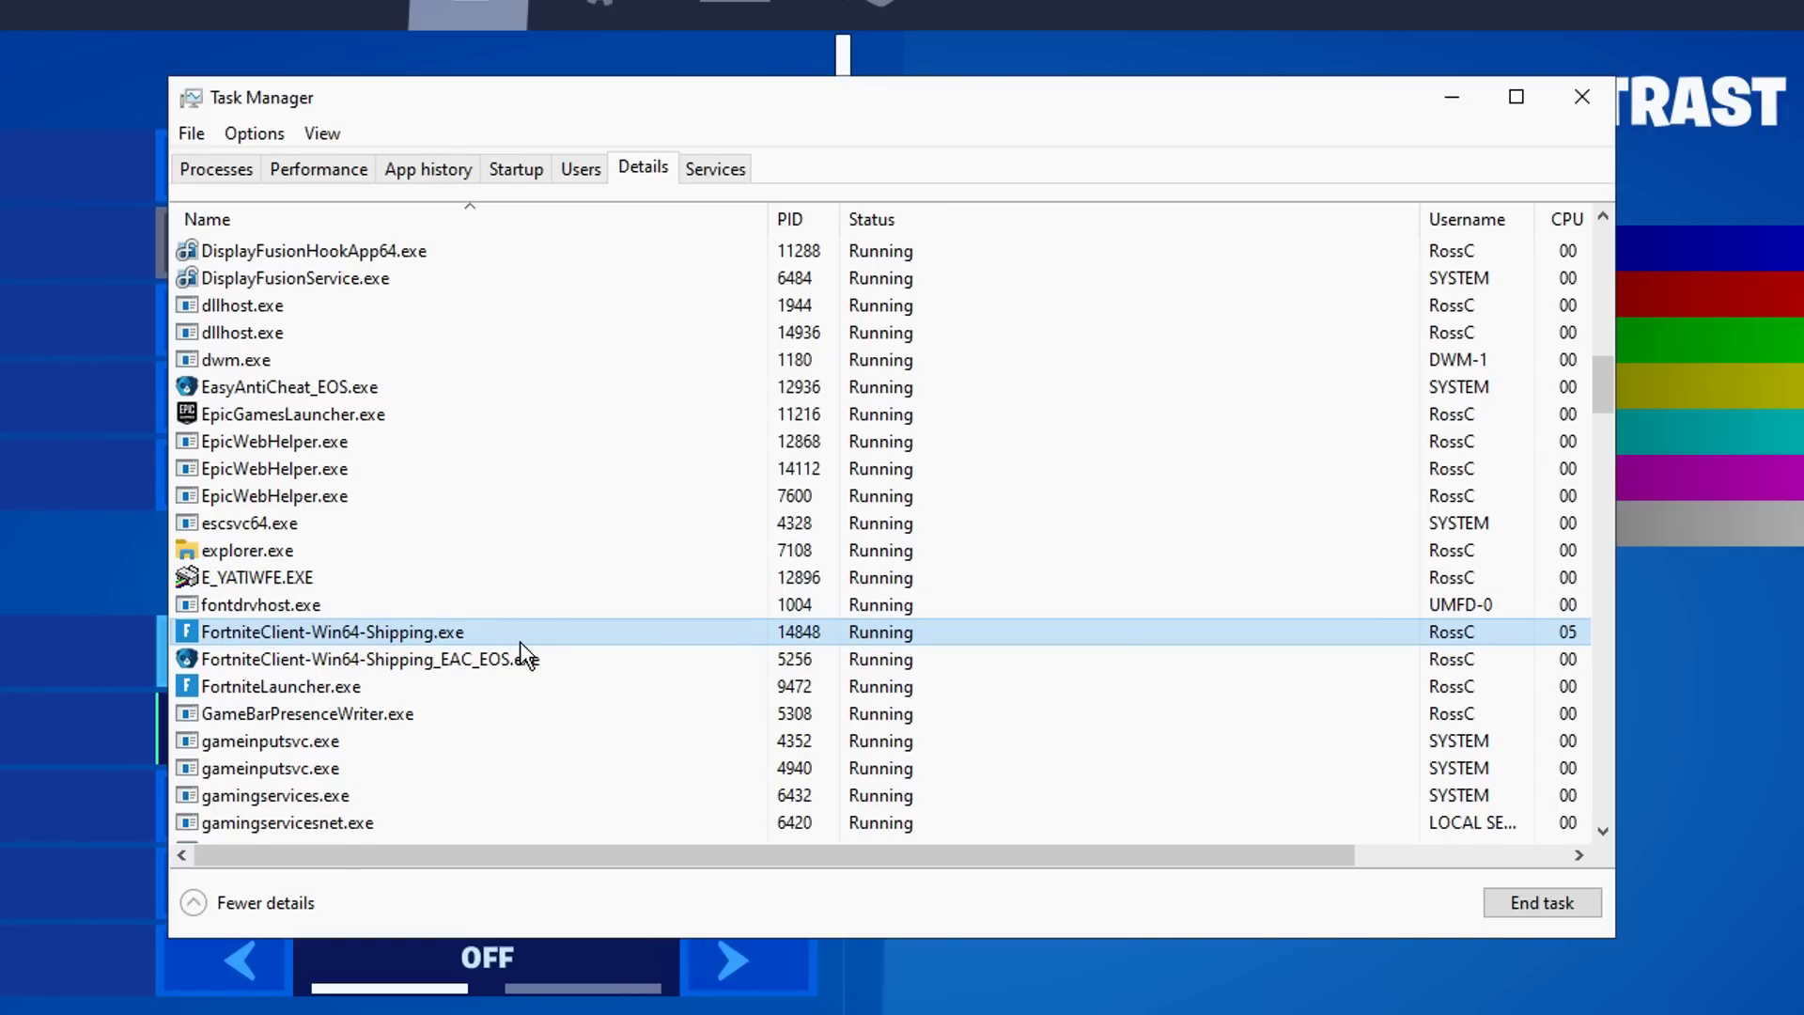
pyautogui.scroll(-1, 571, 575)
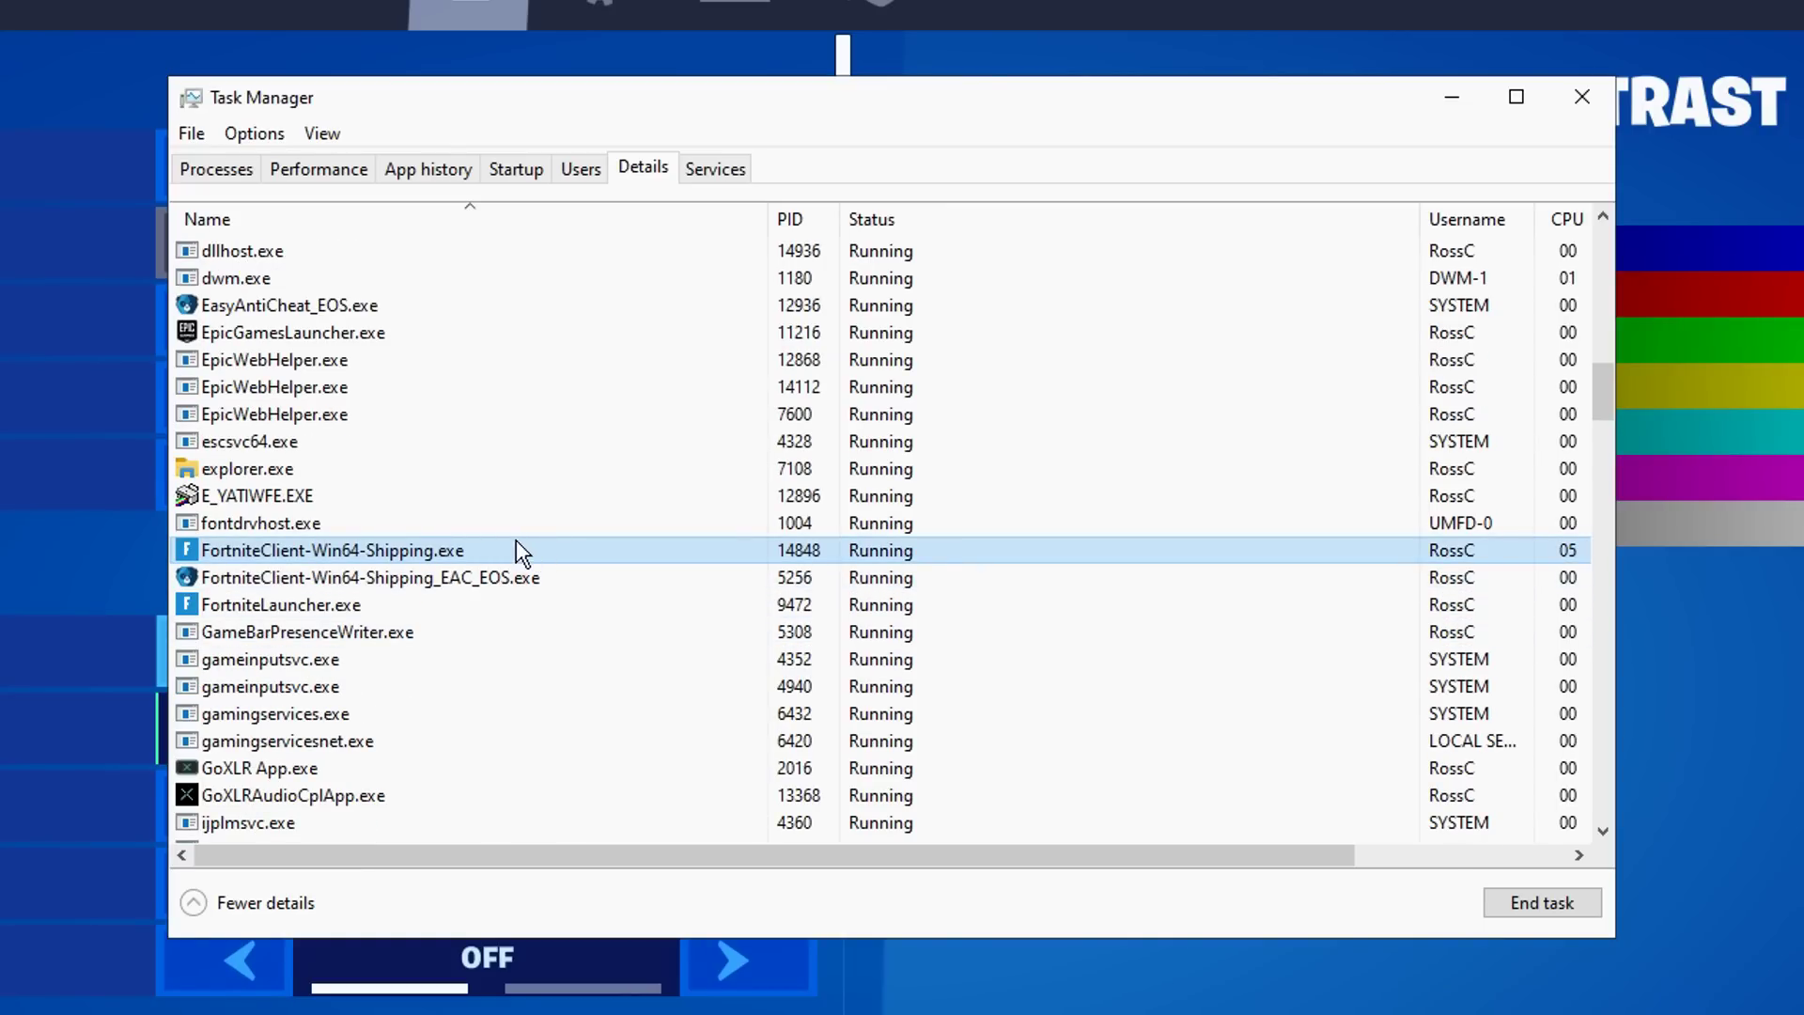
pyautogui.scroll(-1, 583, 547)
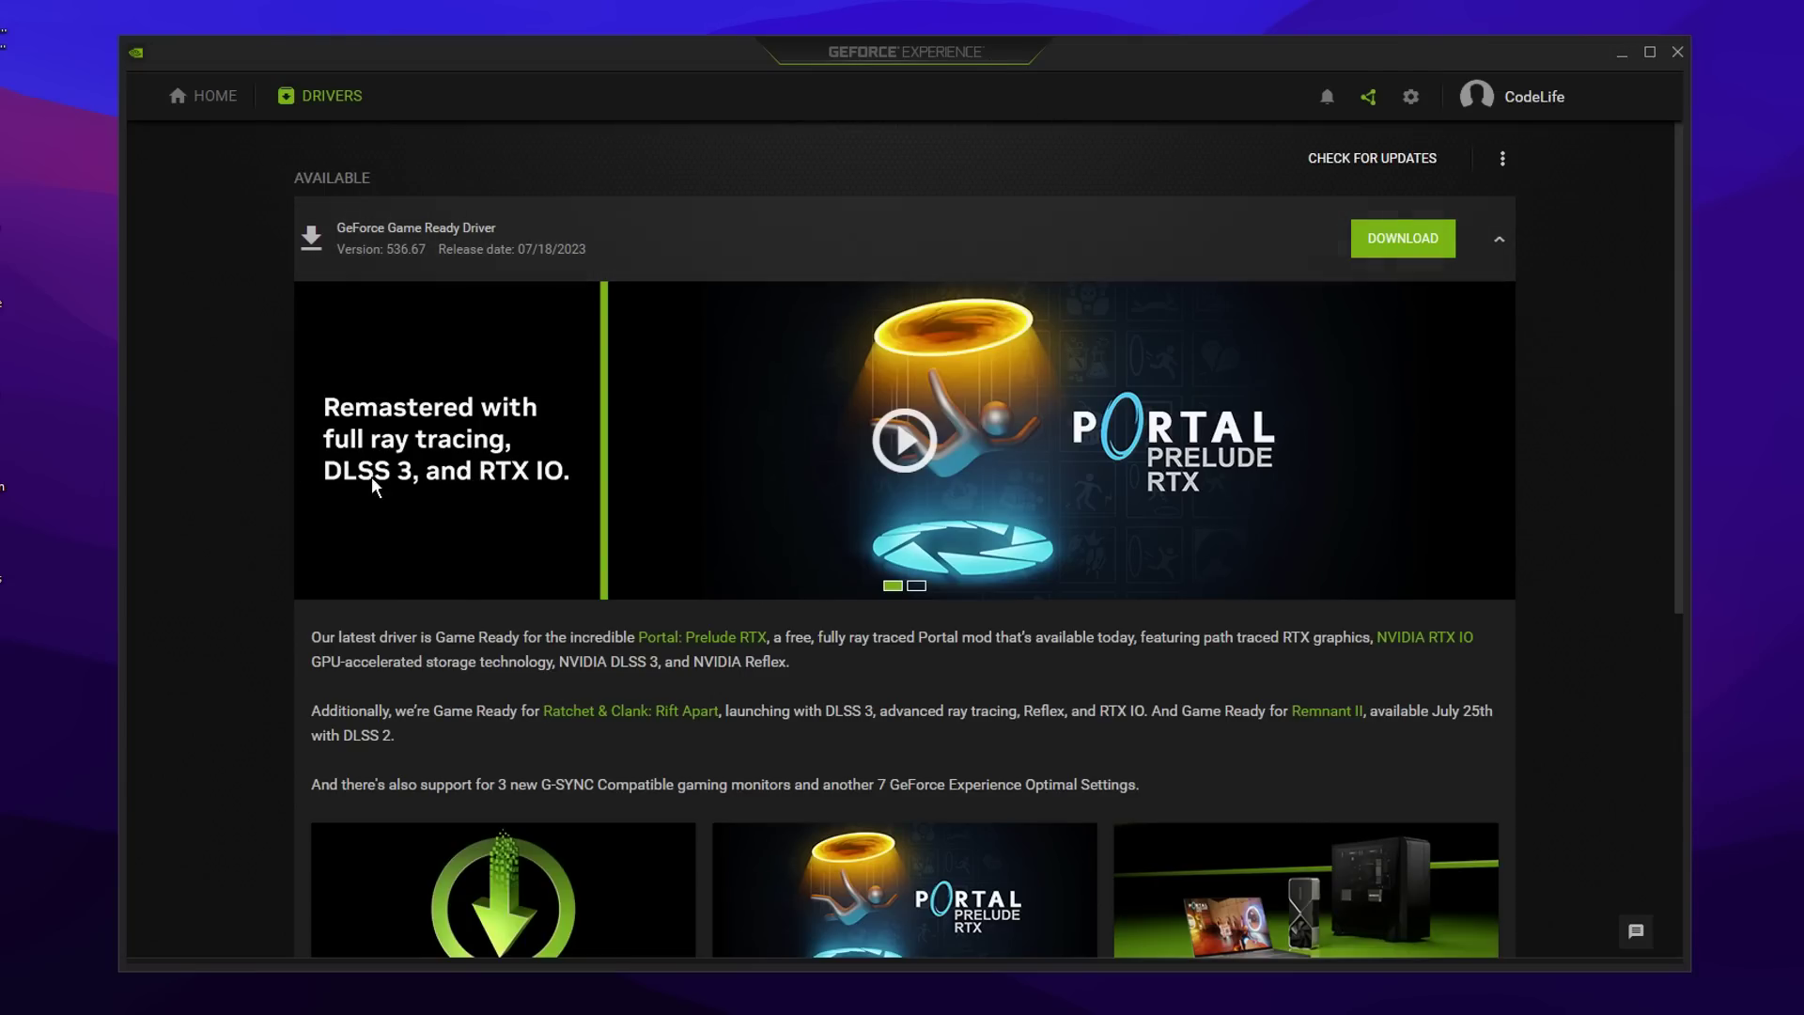
# Switch to GeForce Experience and download the available GeForce Game Ready Driver, version 536.67
pyautogui.click(346, 250)
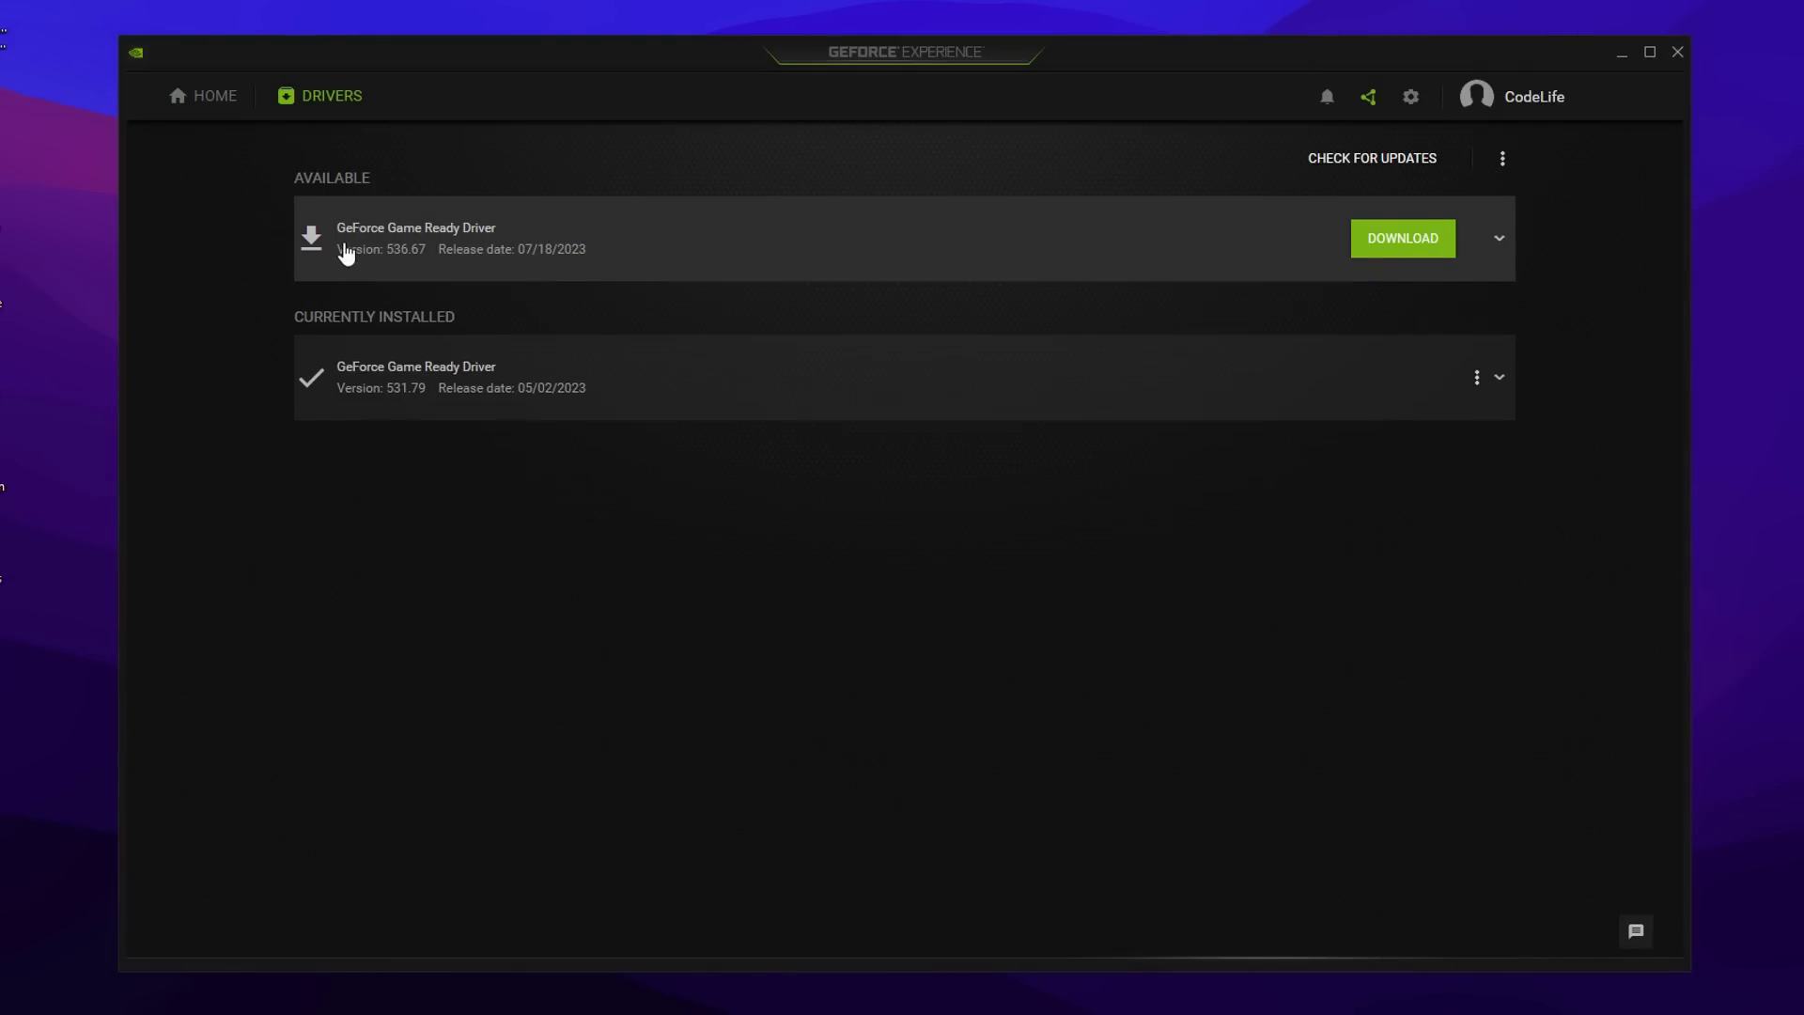
pyautogui.click(489, 254)
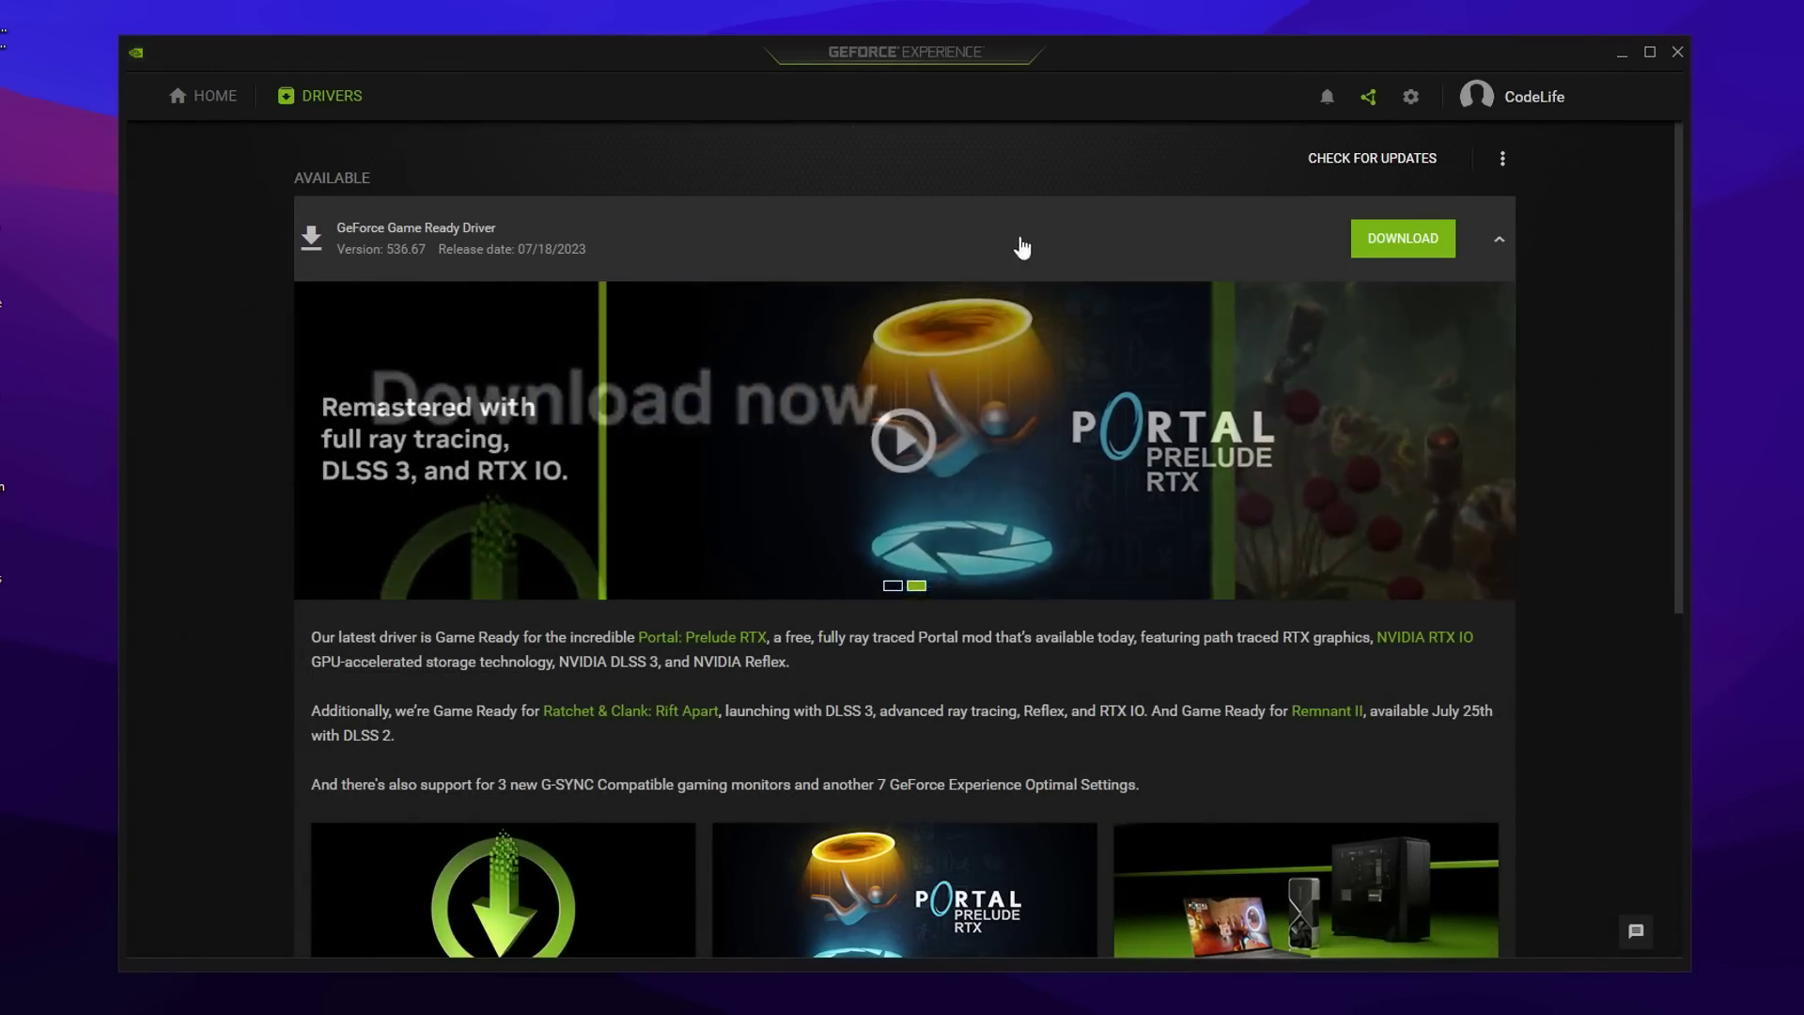
pyautogui.click(1374, 244)
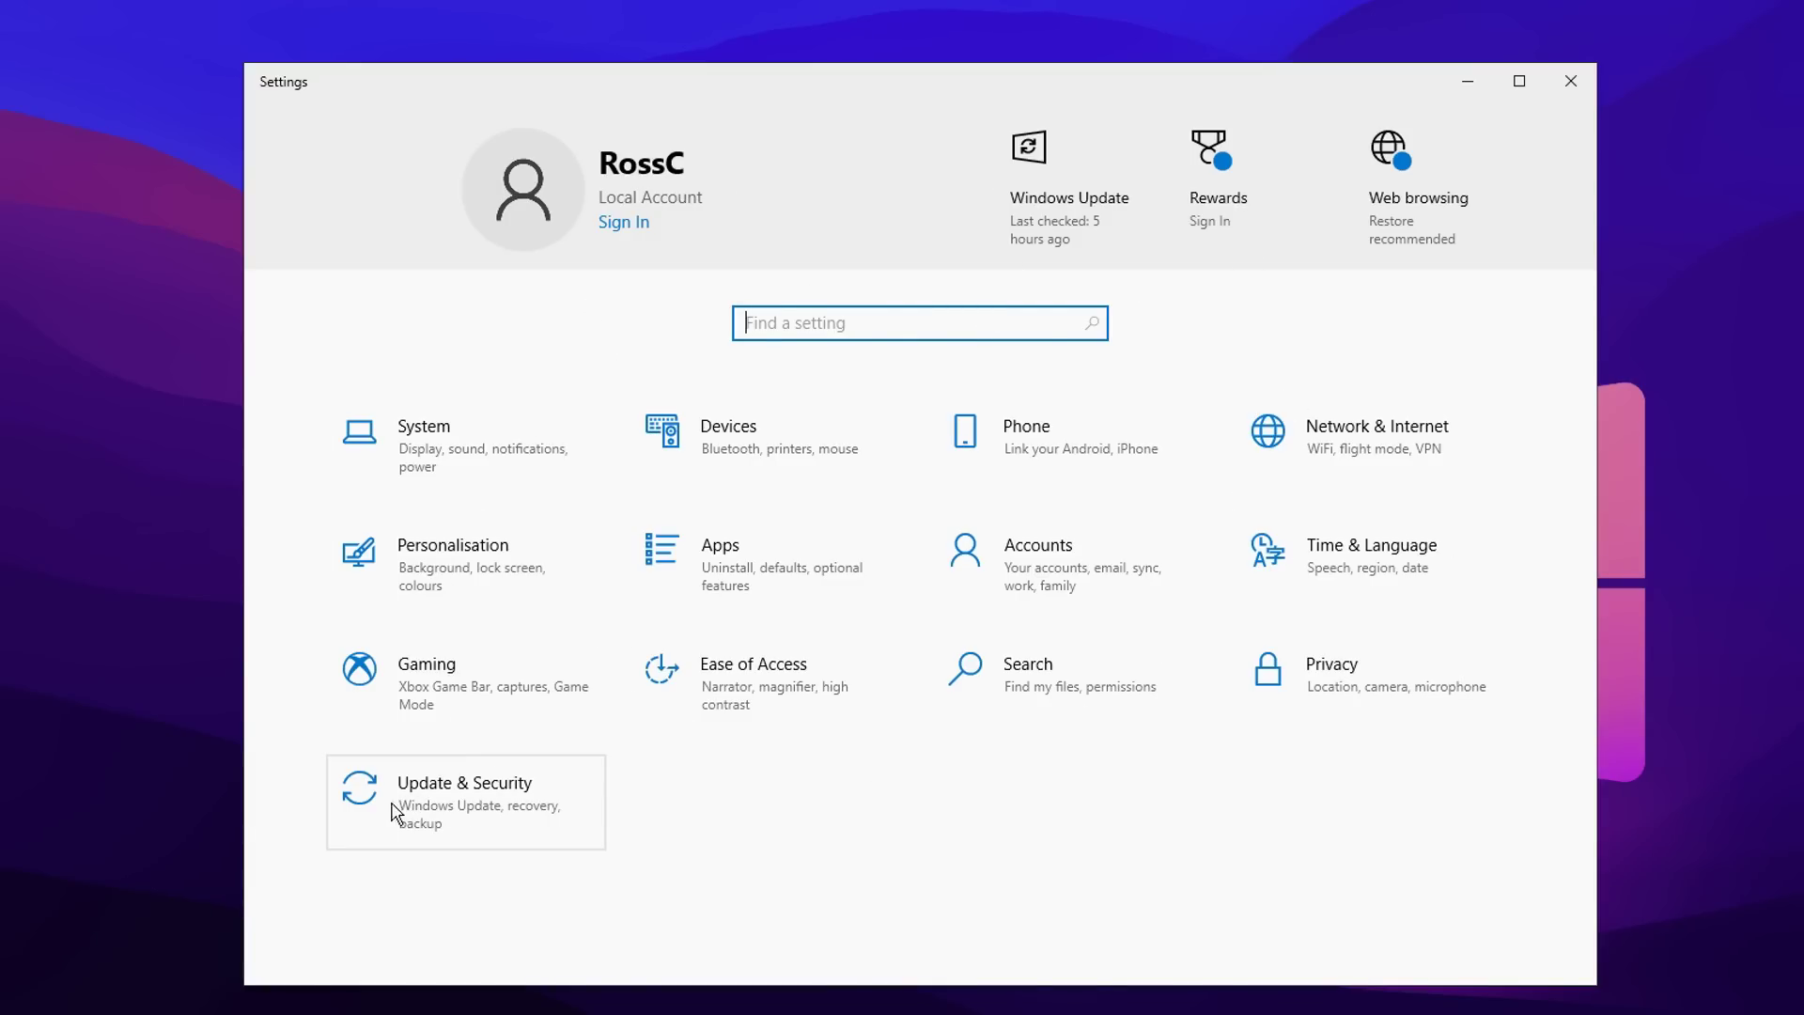
# Switch to Windows Settings and check for Windows updates under Update & Security
pyautogui.click(515, 806)
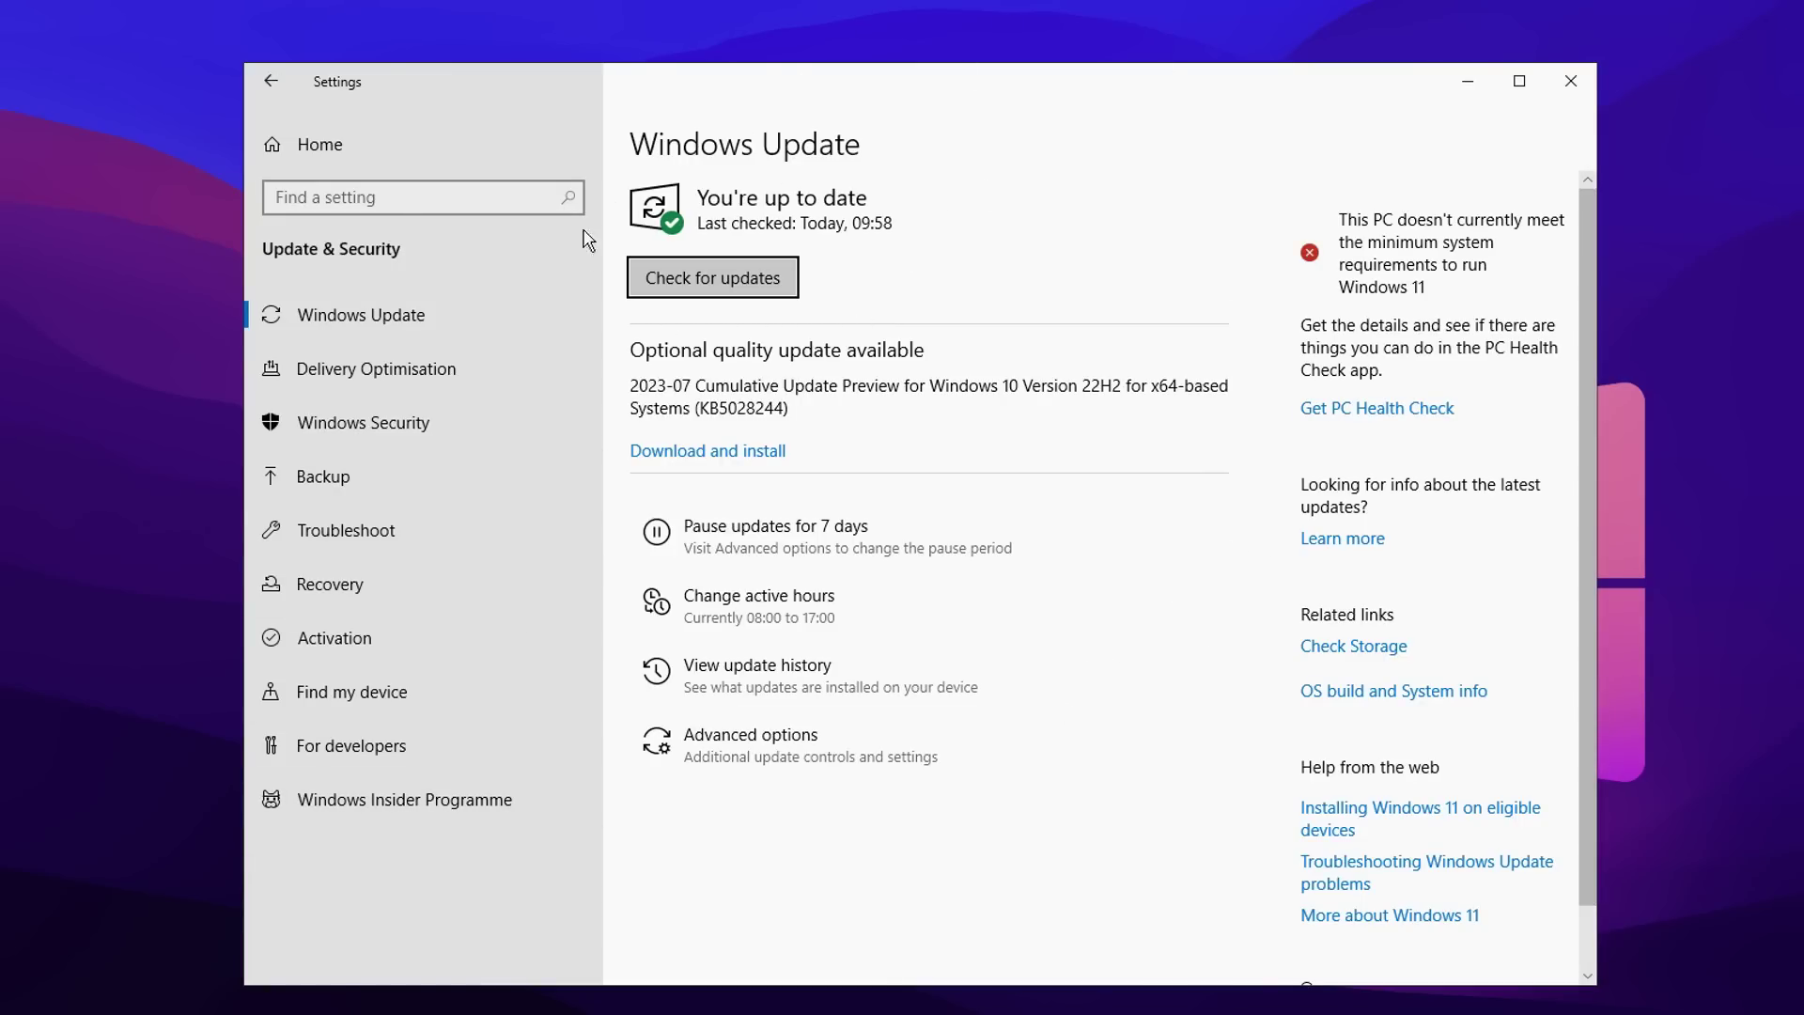
pyautogui.click(743, 280)
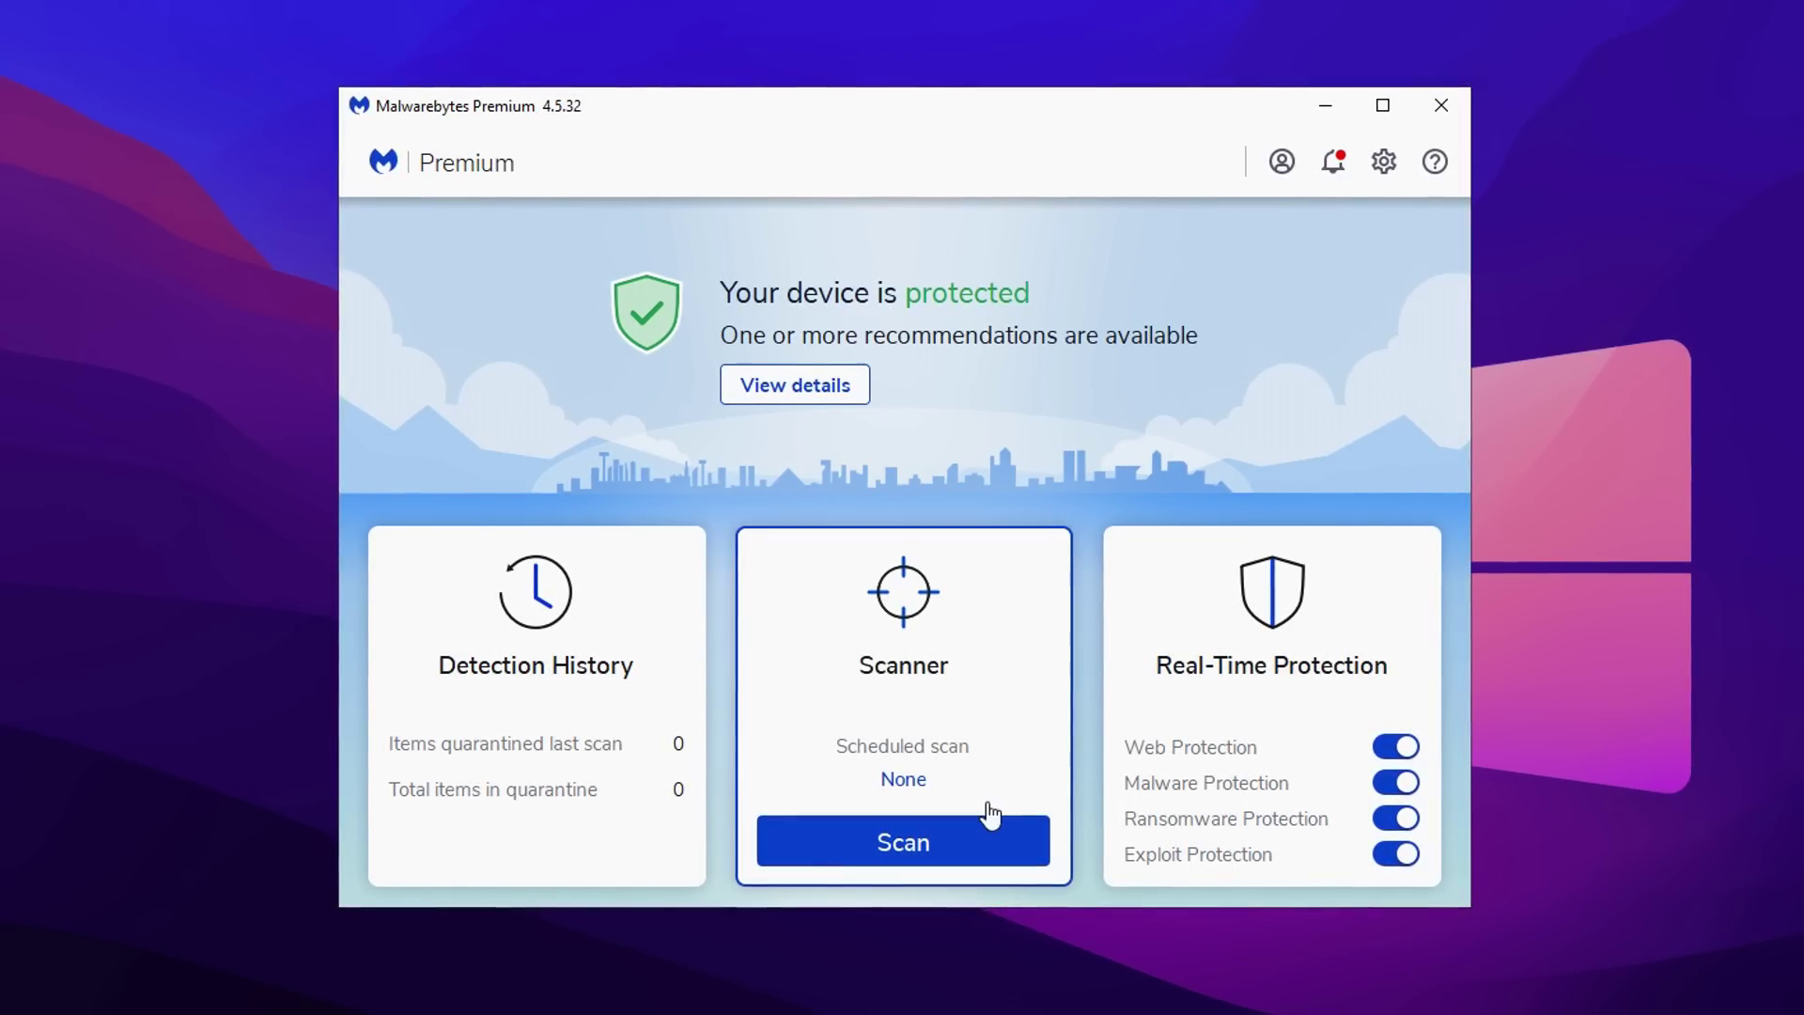
# Switch to Malwarebytes and start a threat scan of the computer
pyautogui.click(992, 842)
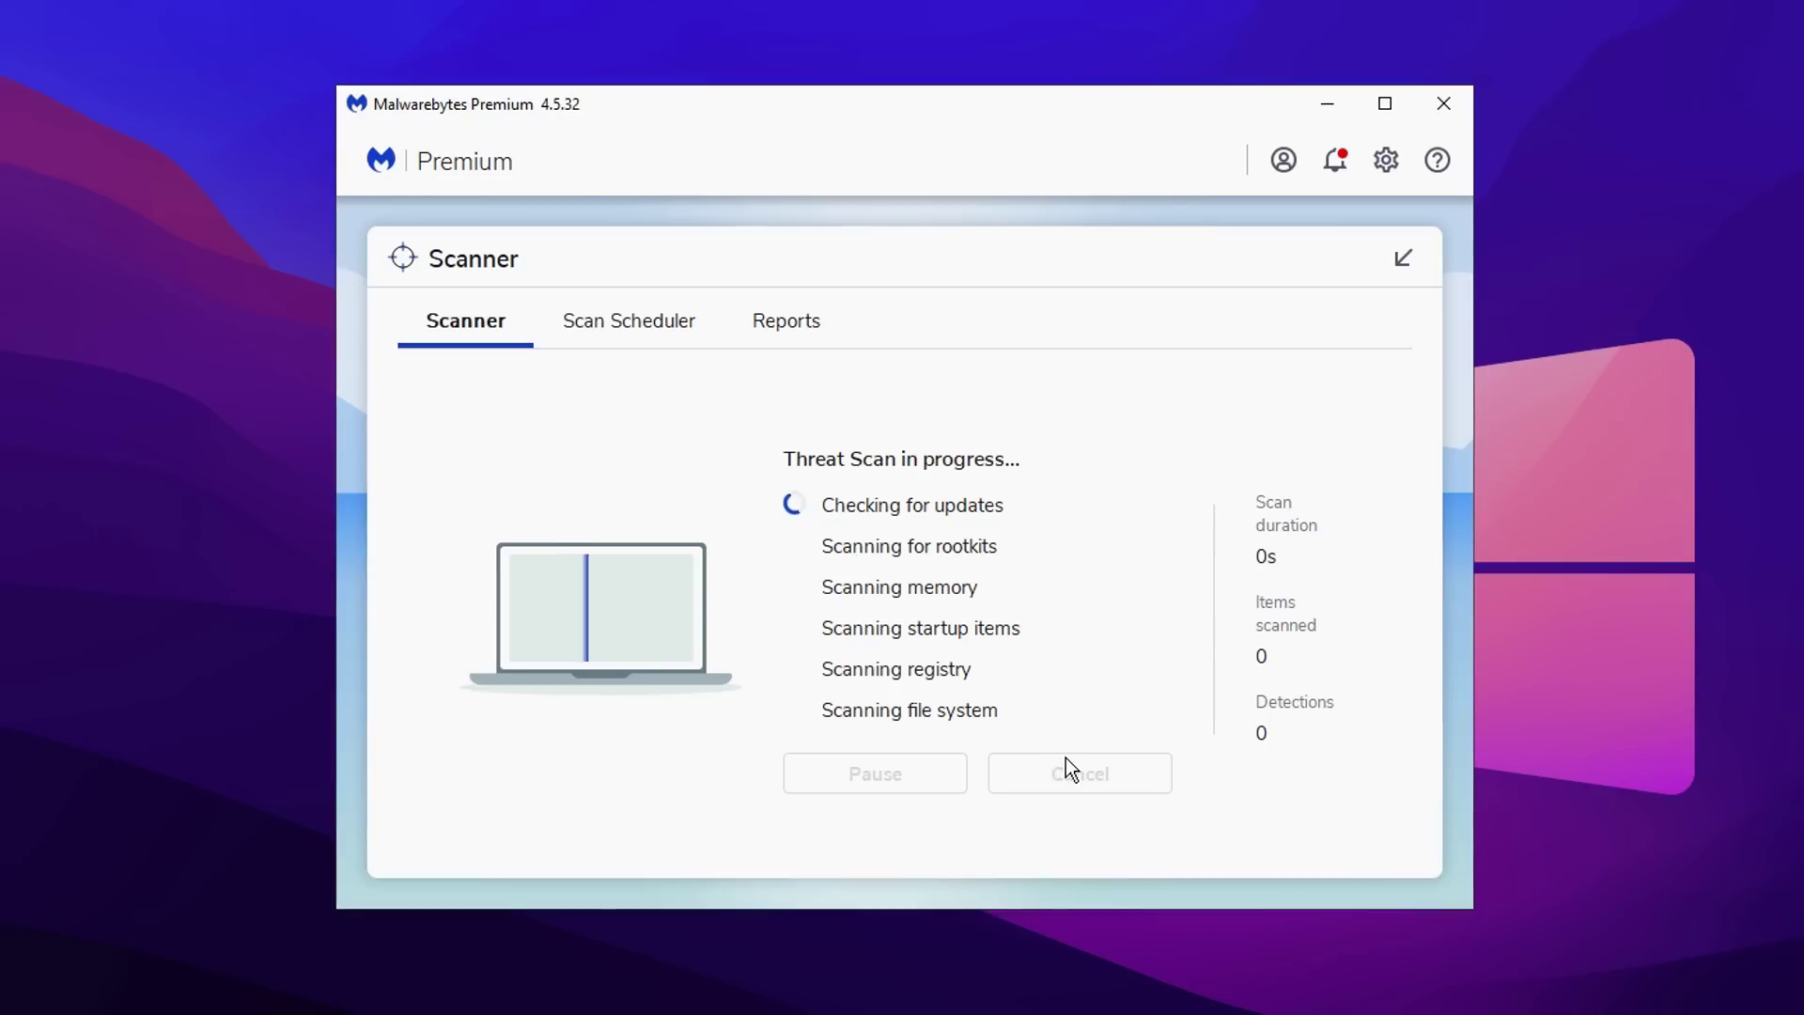